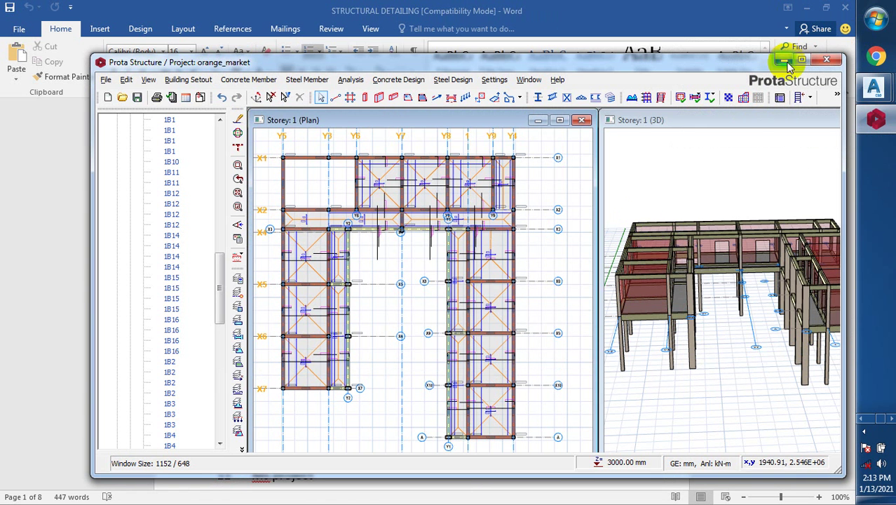
Step: Minimize ProtaStructure and read through the numbered list of taught software in the Word document
left_click(784, 60)
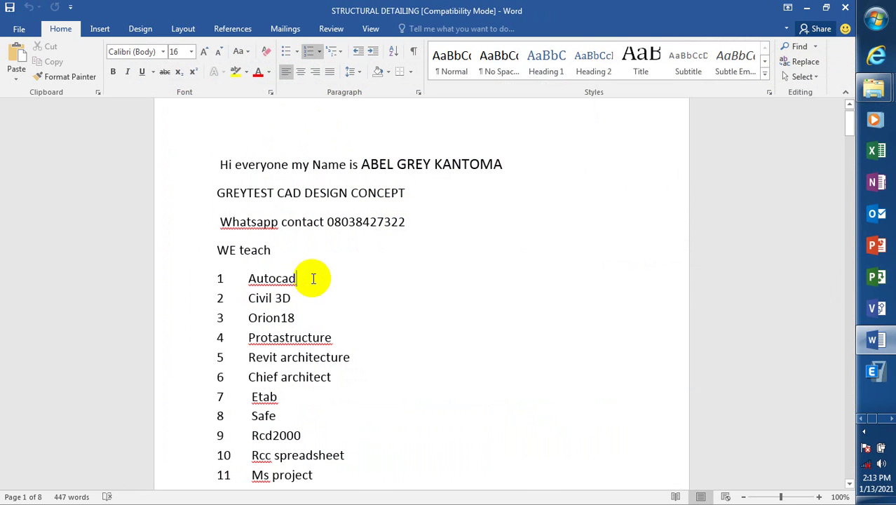
scroll(314, 279, "down", 3)
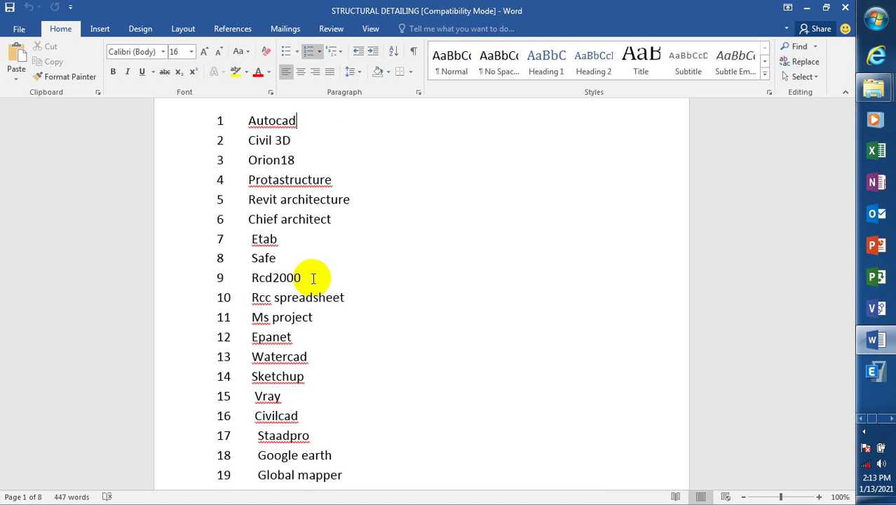
scroll(314, 244, "up", 3)
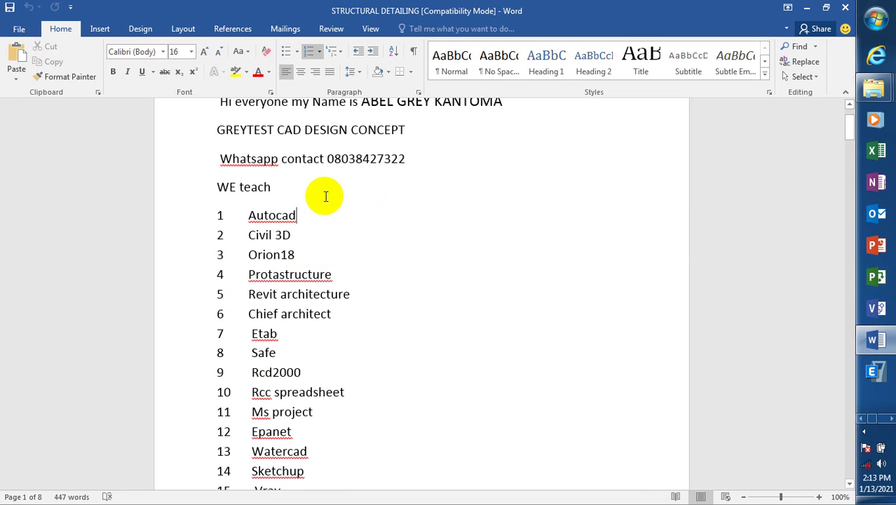
scroll(325, 197, "down", 3)
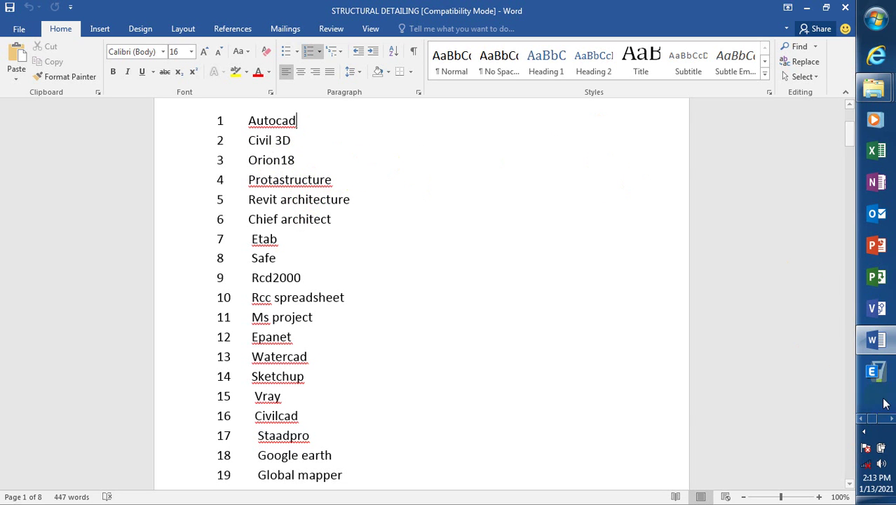
Step: Switch to AutoCAD and bring up the shopping complex drawing
left_click(892, 419)
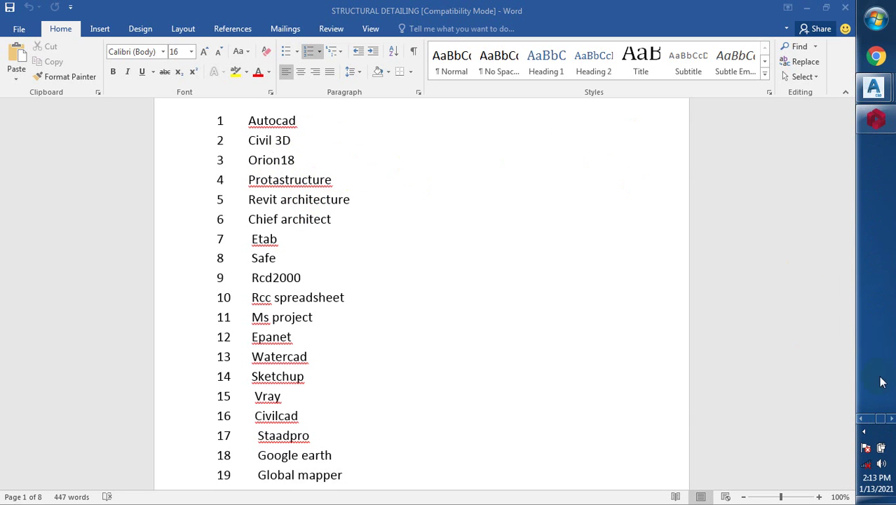
mouse_move(891, 91)
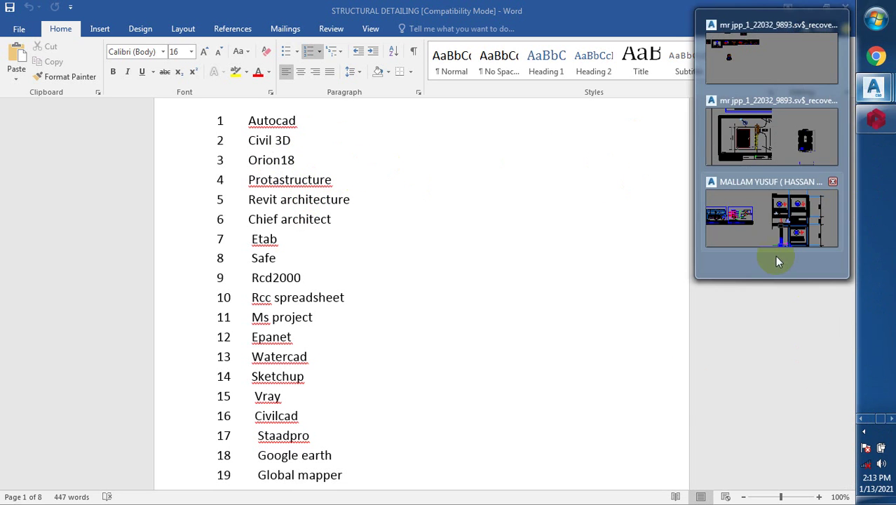
left_click(774, 254)
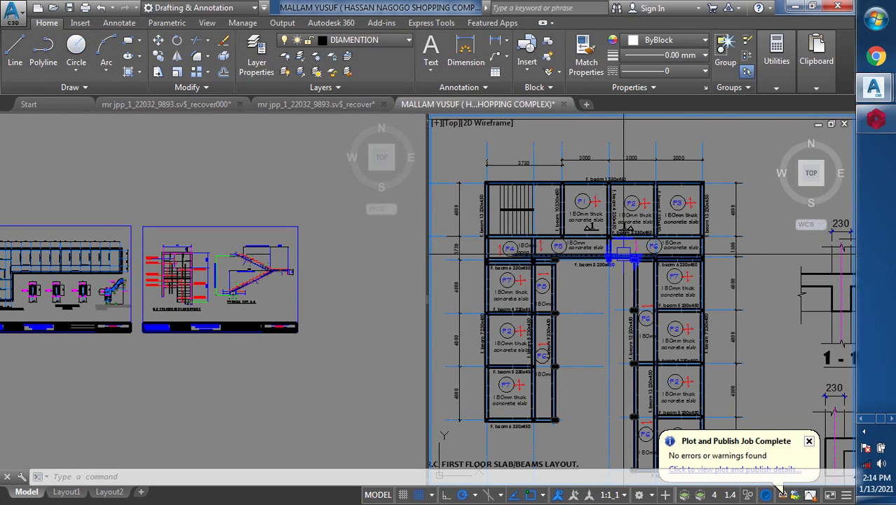
Step: Examine the R.C. first floor slab/beams layout, focusing on panels P1 to P6 and F. beams 1 to 3
scroll(591, 190, "up", 2)
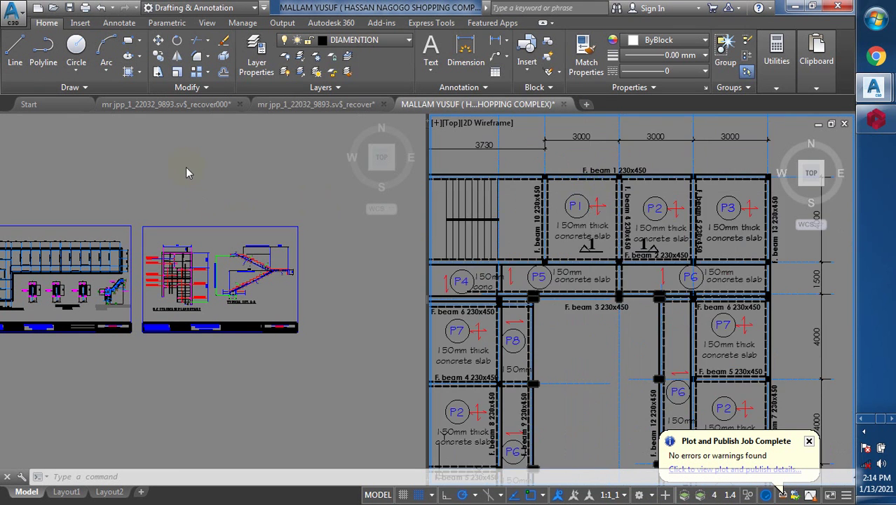
middle_click_drag(635, 232, 670, 265)
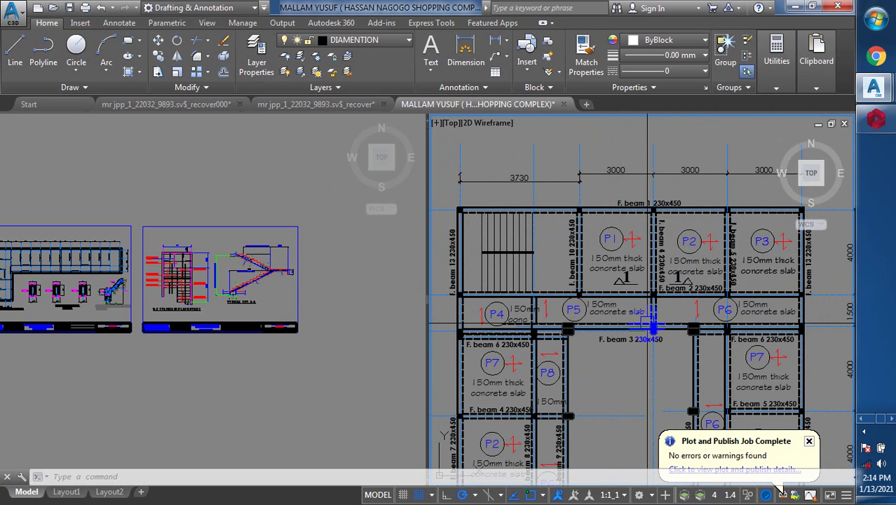
scroll(505, 333, "down", 2)
scroll(547, 312, "up", 4)
scroll(546, 312, "up", 2)
scroll(519, 288, "down", 7)
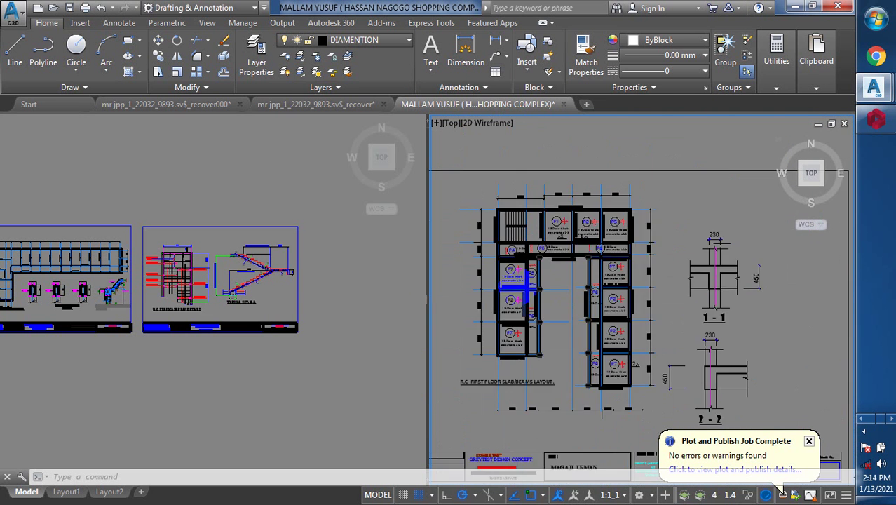
Step: Inspect the left wing of the first floor layout, checking its slab panels, F. beams 4 to 9 and span dimensions
scroll(519, 287, "up", 6)
scroll(510, 304, "down", 3)
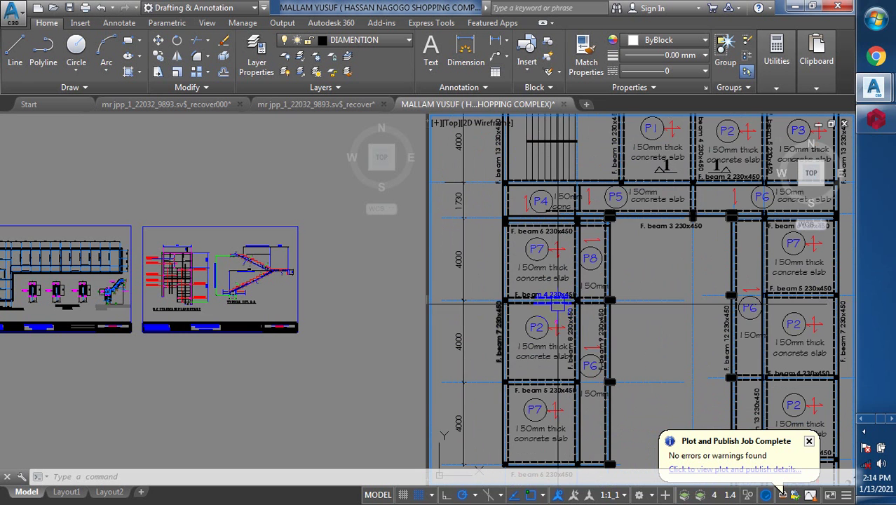
scroll(806, 291, "up", 4)
scroll(804, 288, "down", 6)
scroll(486, 353, "up", 5)
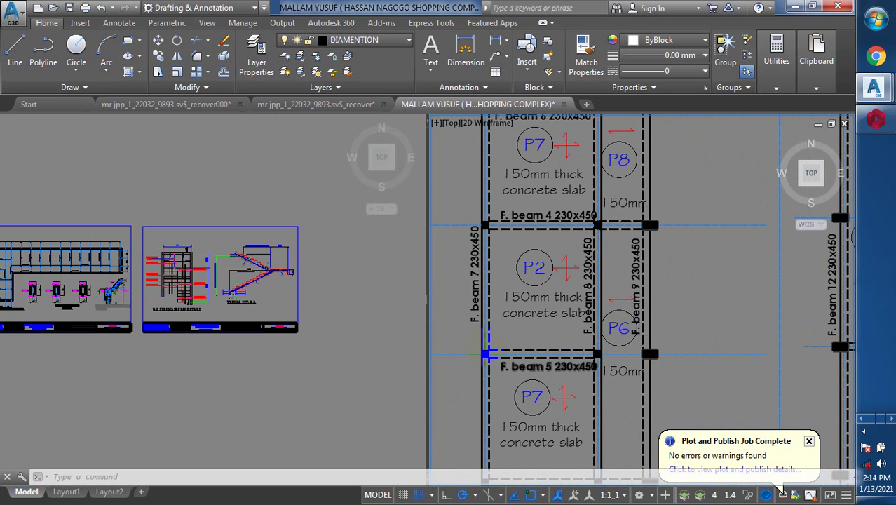
scroll(486, 353, "down", 5)
scroll(511, 281, "up", 3)
scroll(535, 279, "down", 5)
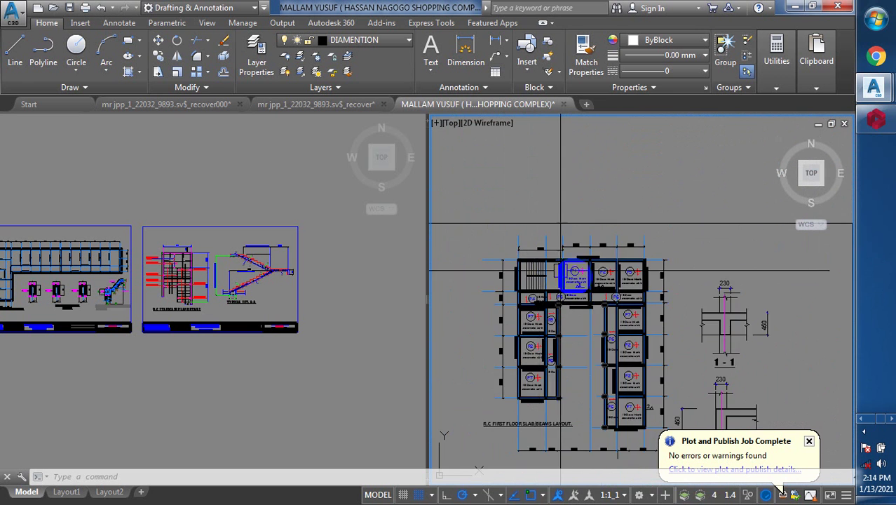
scroll(566, 336, "up", 5)
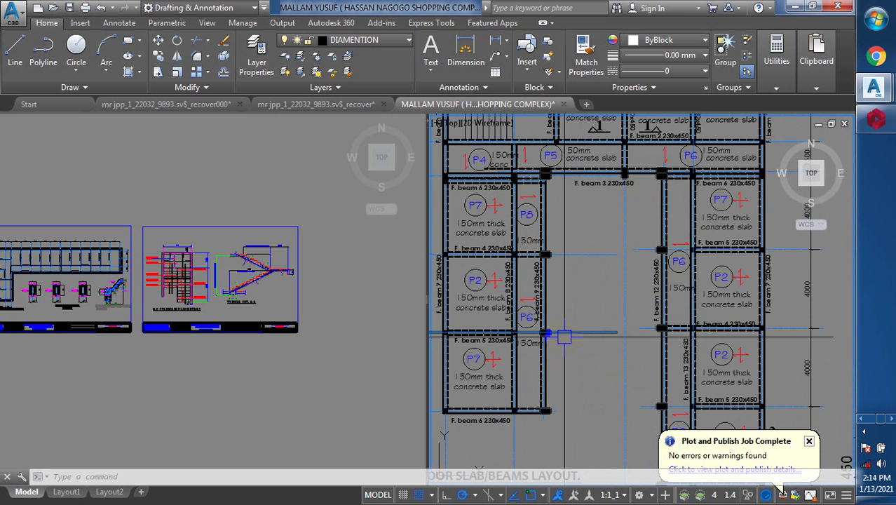
scroll(516, 323, "down", 3)
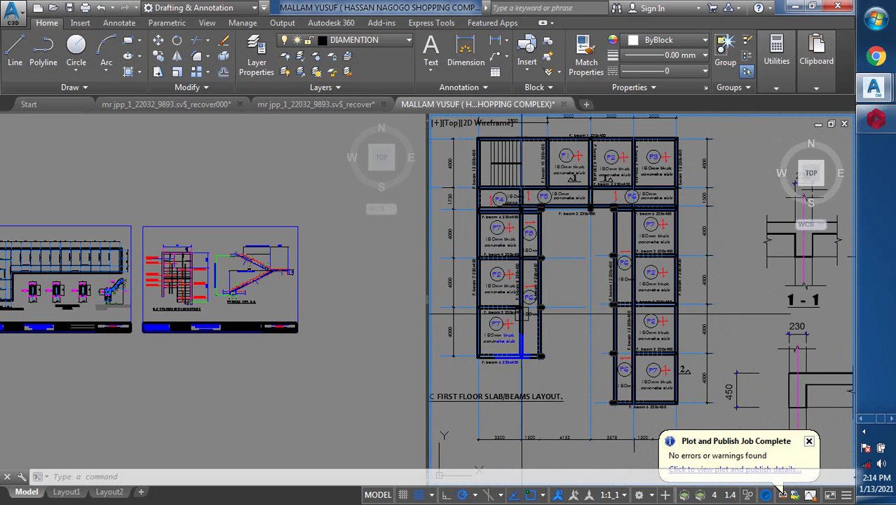
scroll(519, 343, "up", 3)
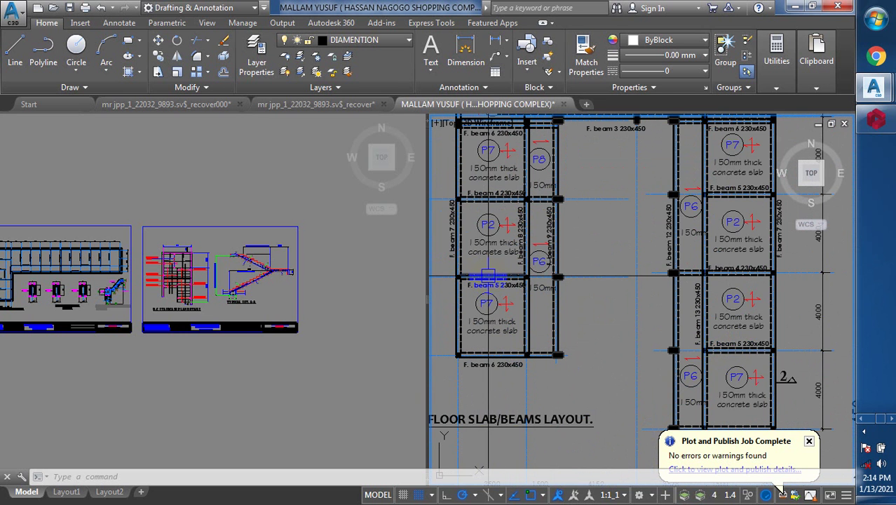
mouse_move(488, 275)
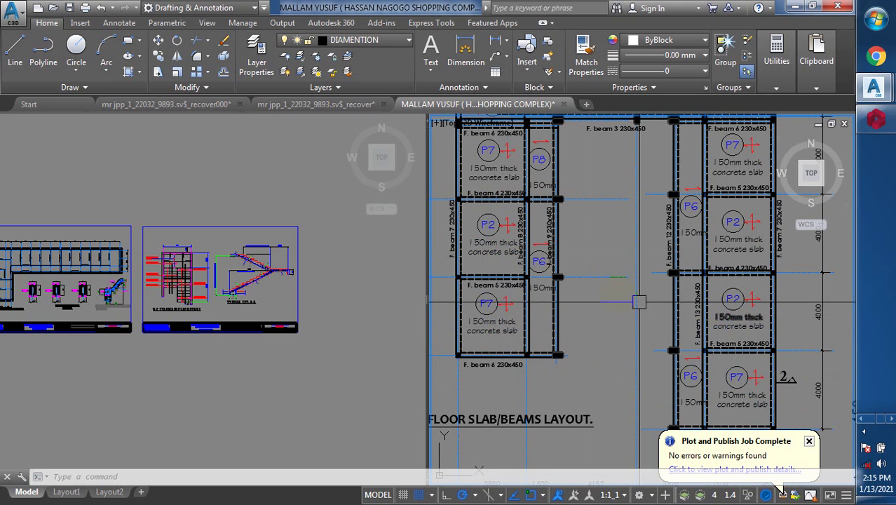
scroll(495, 400, "down", 2)
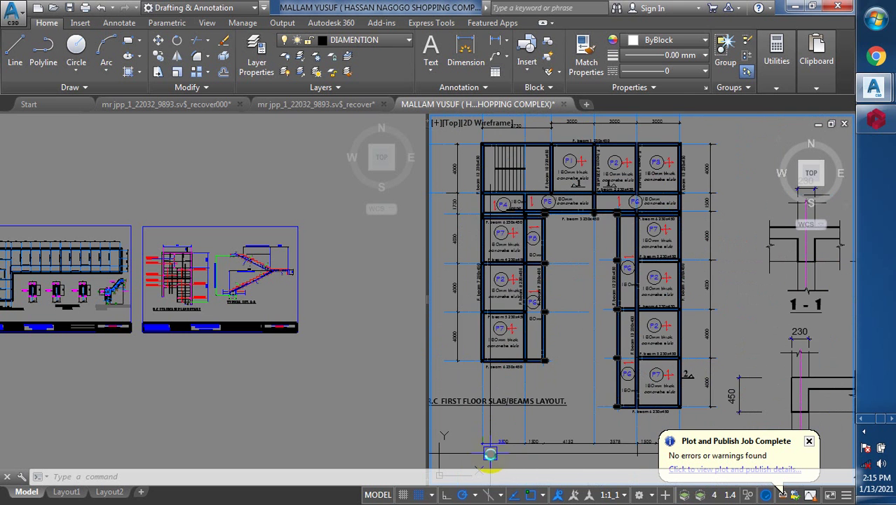
scroll(489, 454, "up", 2)
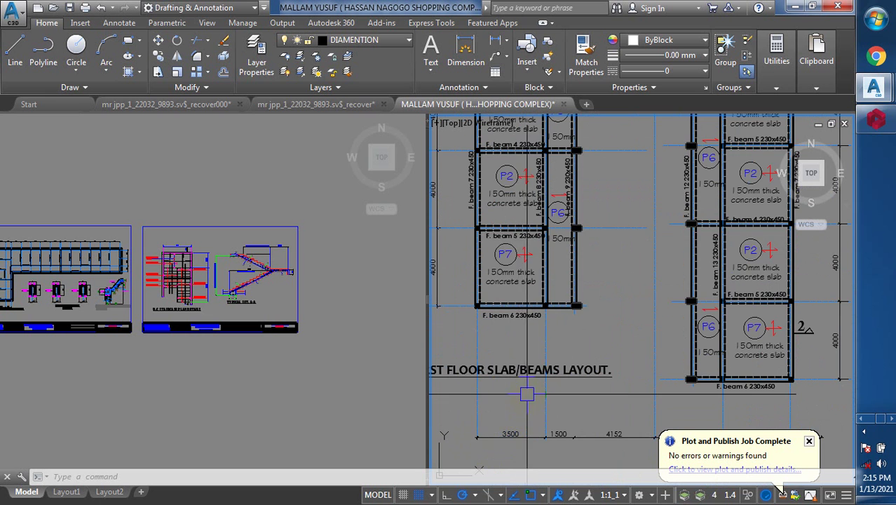
scroll(498, 336, "down", 2)
scroll(479, 253, "up", 4)
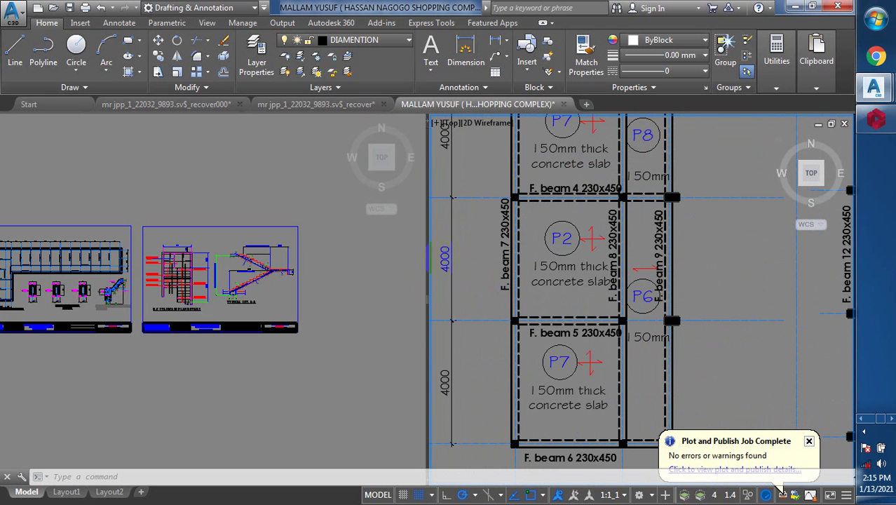
scroll(495, 267, "down", 4)
Step: Inspect the right wing of the first floor layout, checking panels P2, P6 and P7, F. beams 12 and 13, and the bay dimensions
scroll(683, 315, "up", 5)
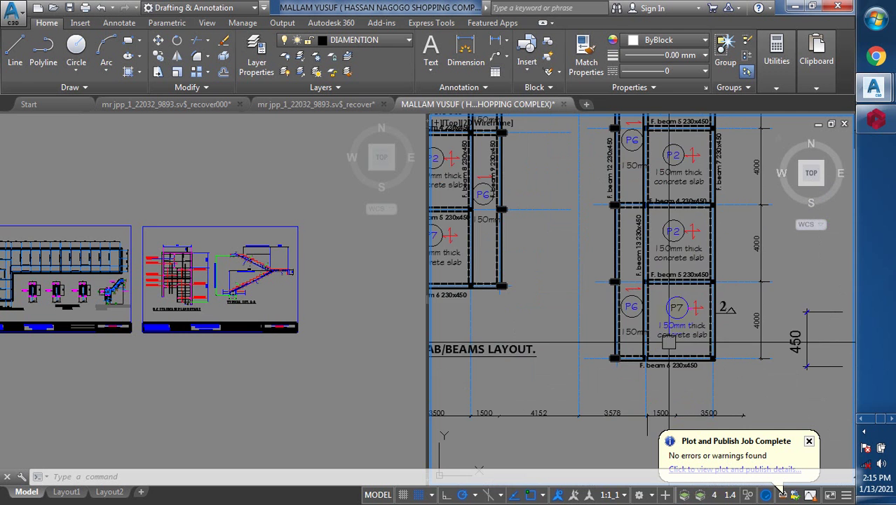
scroll(687, 261, "up", 3)
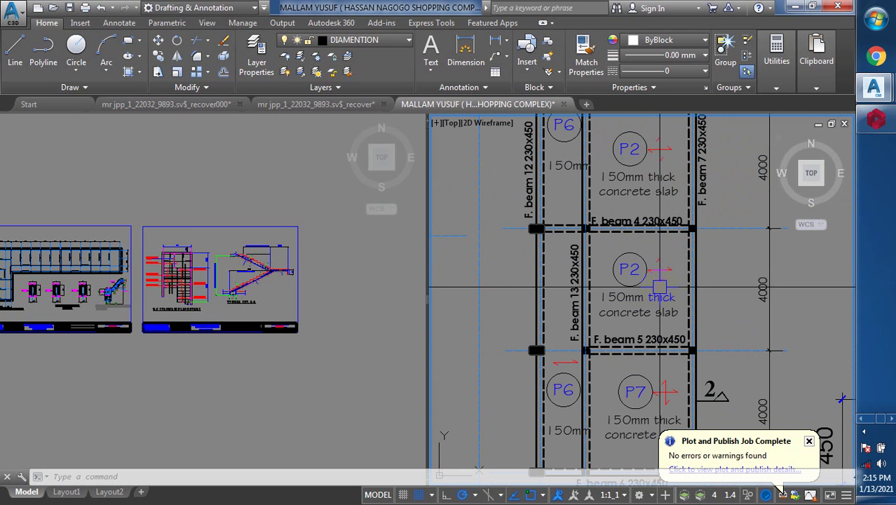
scroll(631, 261, "down", 4)
scroll(631, 262, "up", 2)
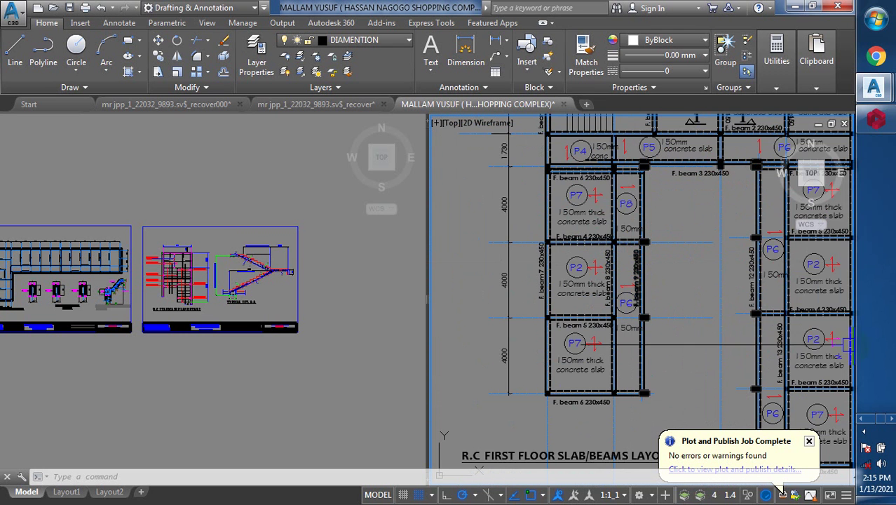
scroll(806, 354, "down", 3)
scroll(820, 365, "up", 5)
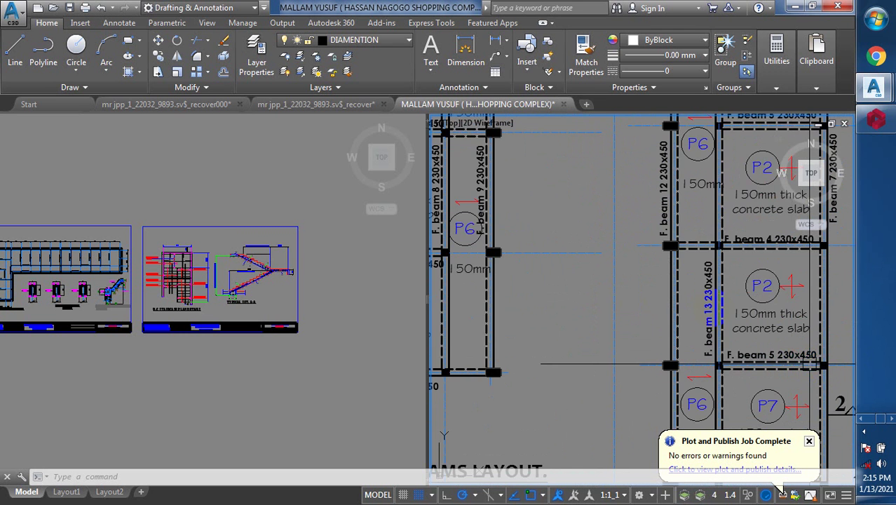
scroll(705, 302, "down", 2)
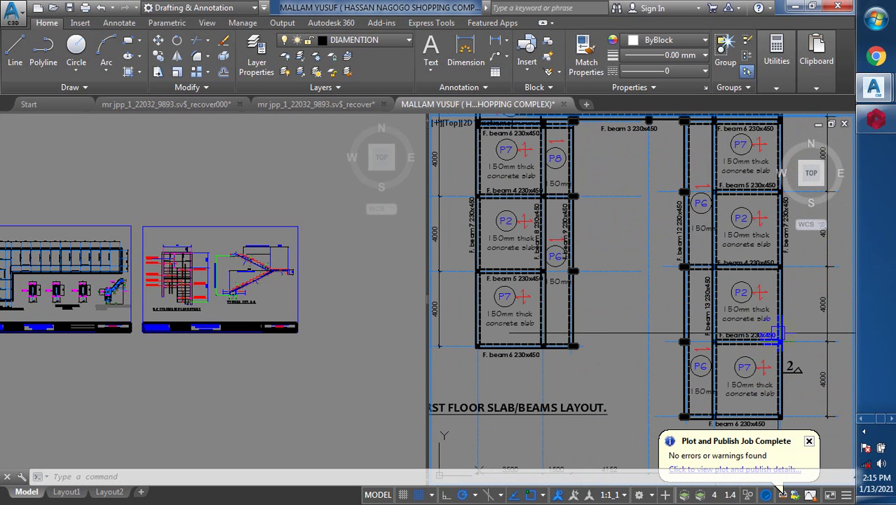
scroll(776, 329, "up", 2)
scroll(727, 334, "down", 4)
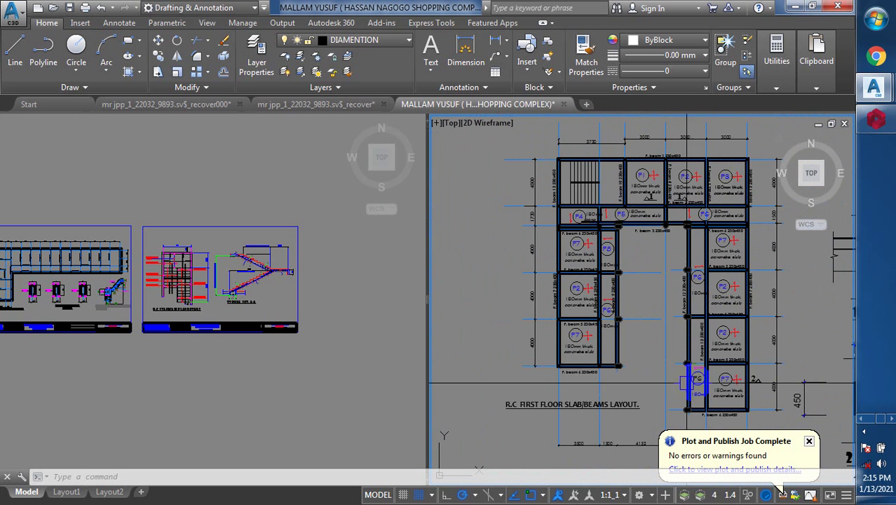
scroll(549, 304, "up", 3)
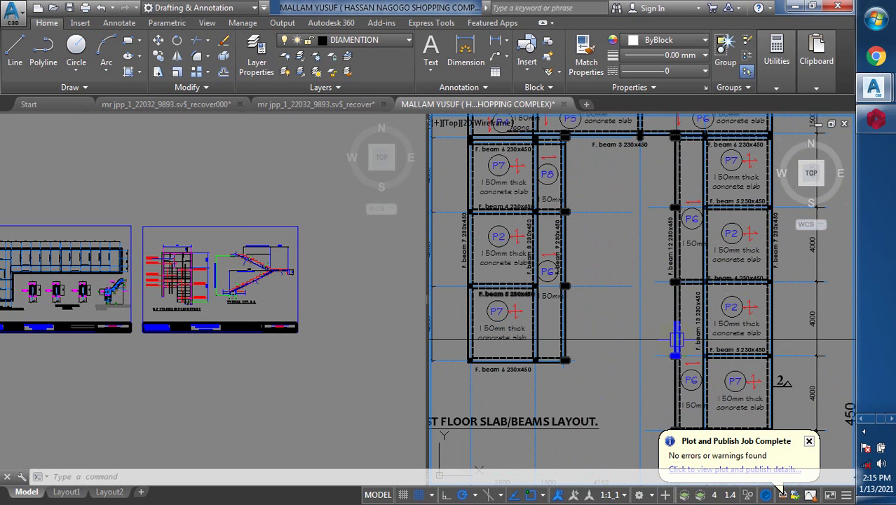
scroll(701, 301, "down", 3)
Step: Check the upper bays of the first floor layout, from panel P3 across to the staircase, with their grid dimensions
scroll(757, 162, "up", 4)
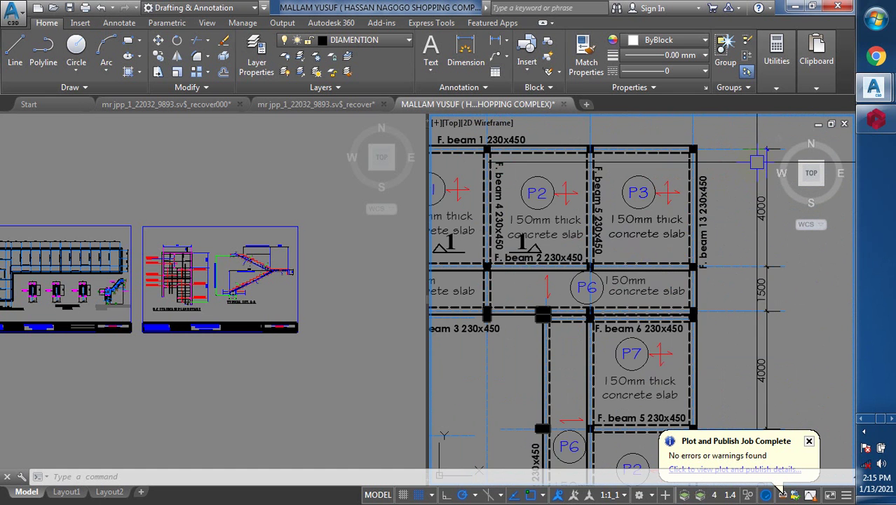
scroll(758, 162, "up", 2)
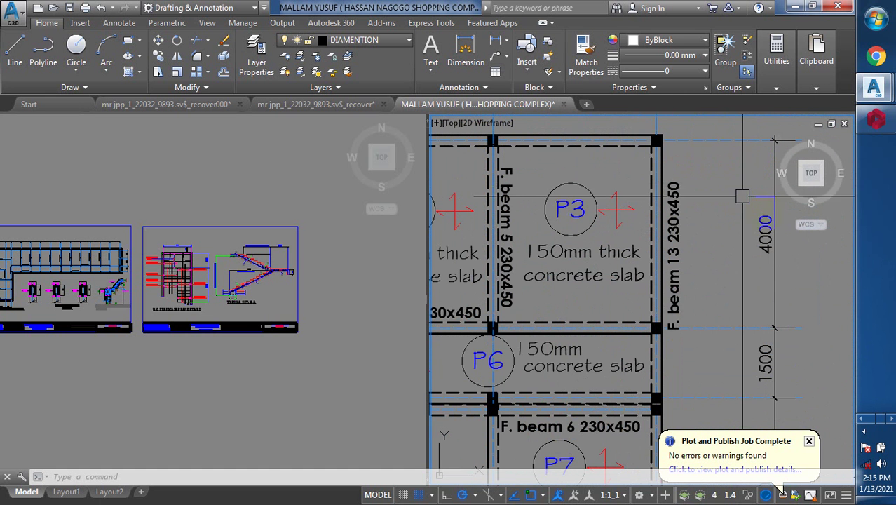
scroll(742, 194, "down", 5)
scroll(490, 197, "up", 7)
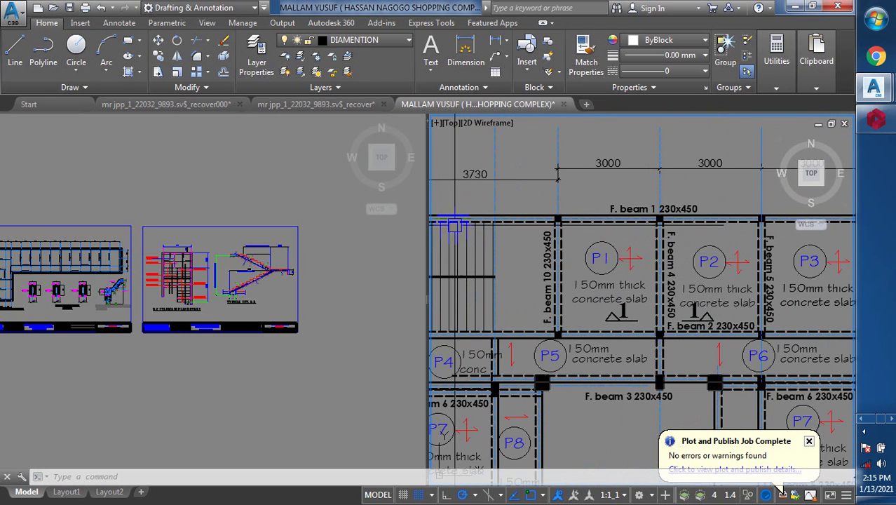
scroll(526, 218, "down", 5)
scroll(502, 283, "up", 2)
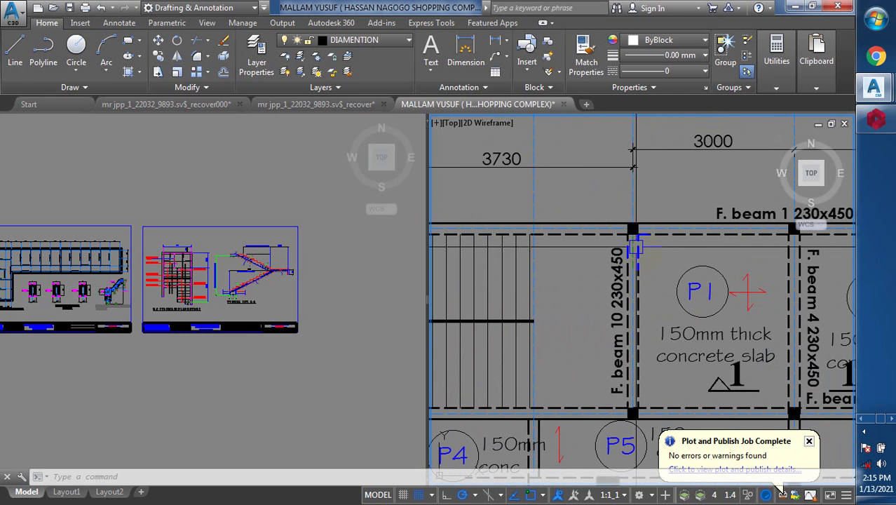
scroll(638, 274, "down", 2)
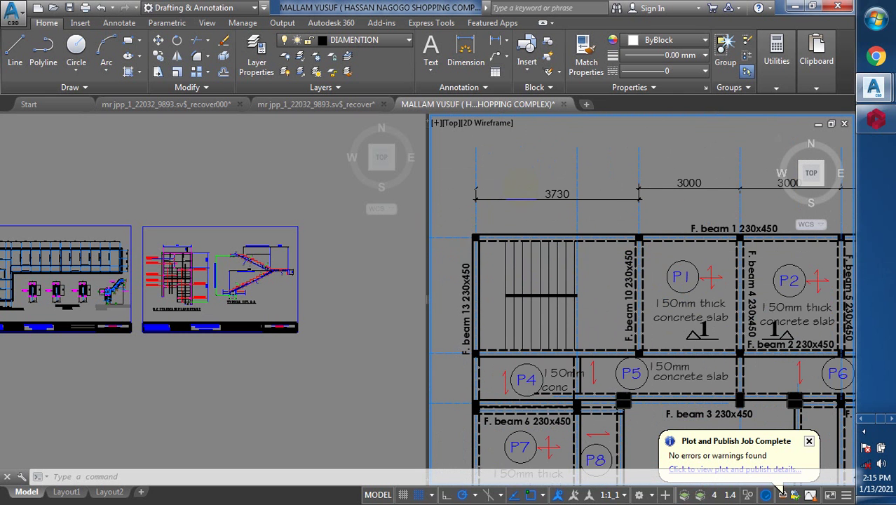
Step: Locate the foundation layout among the drawing sheets and examine the BT1 bases and C1 columns around the staircase bay
scroll(601, 250, "down", 3)
scroll(638, 253, "down", 2)
scroll(432, 267, "down", 4)
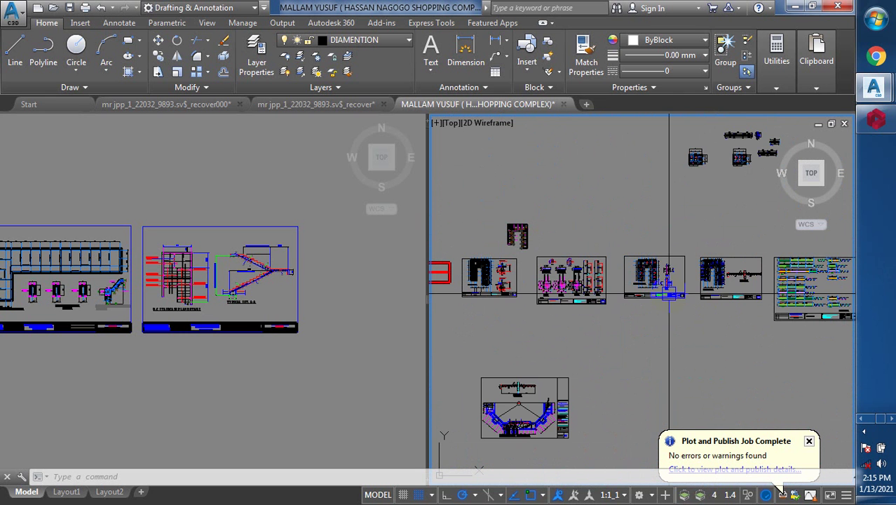
scroll(442, 218, "up", 1)
scroll(456, 265, "up", 5)
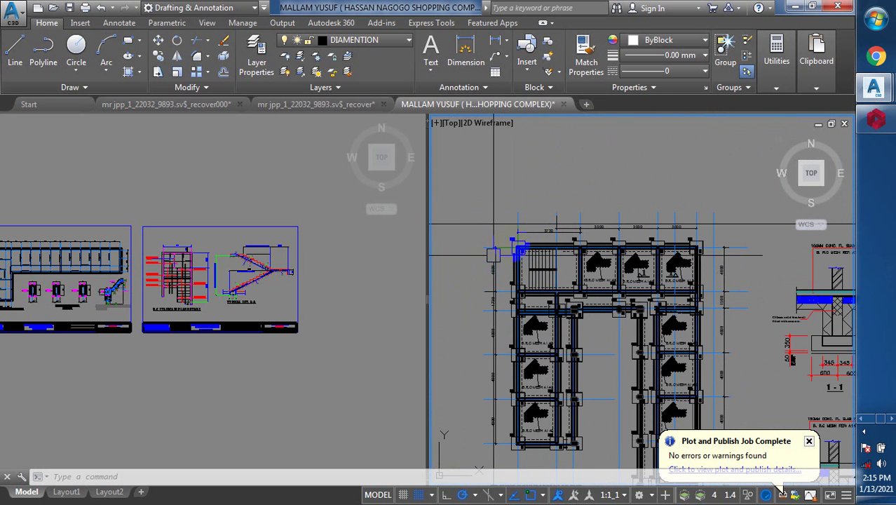
scroll(517, 246, "up", 4)
scroll(518, 244, "down", 1)
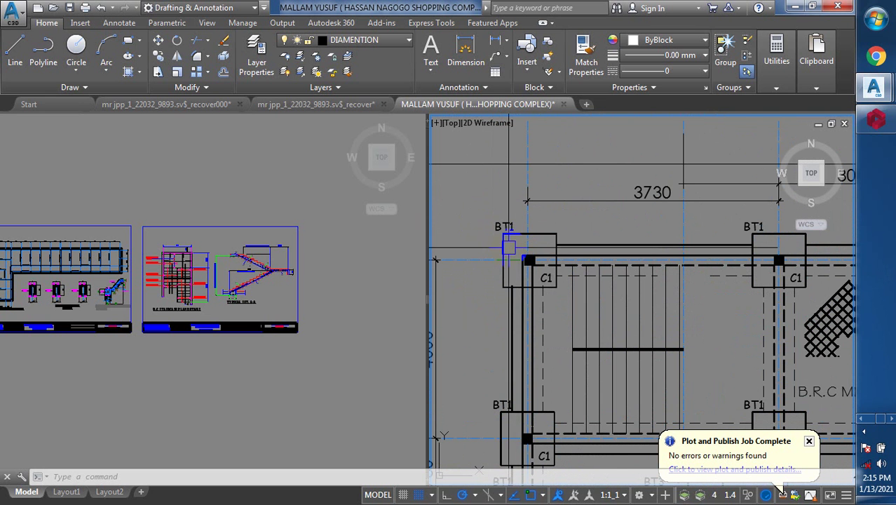
Step: Examine the ground foundation layout from the staircase bay down to the BT1, BT2 and BT3 bases with their C1 and C2 columns
scroll(517, 245, "up", 5)
scroll(510, 244, "down", 4)
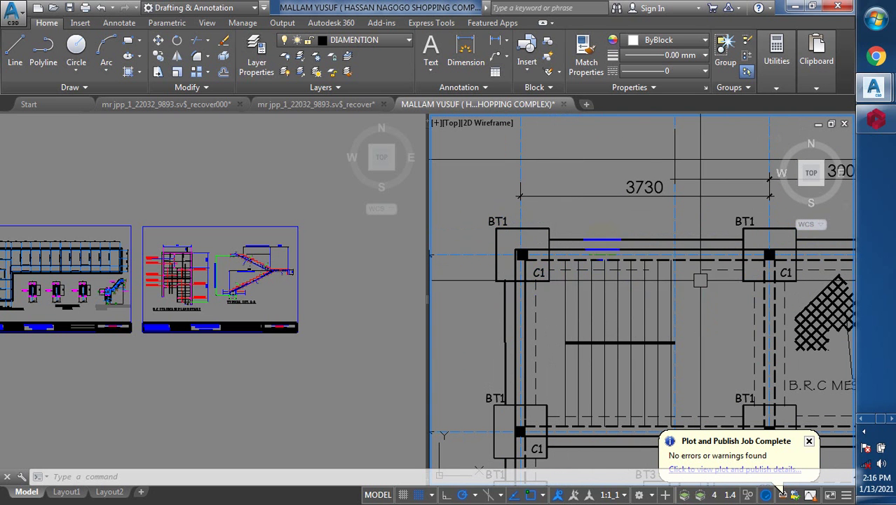
scroll(683, 280, "down", 4)
scroll(743, 323, "up", 3)
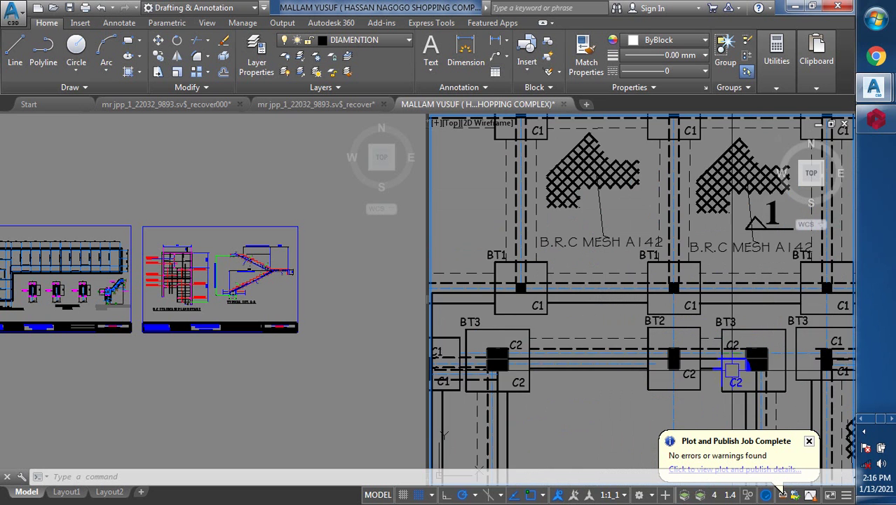
scroll(749, 342, "up", 2)
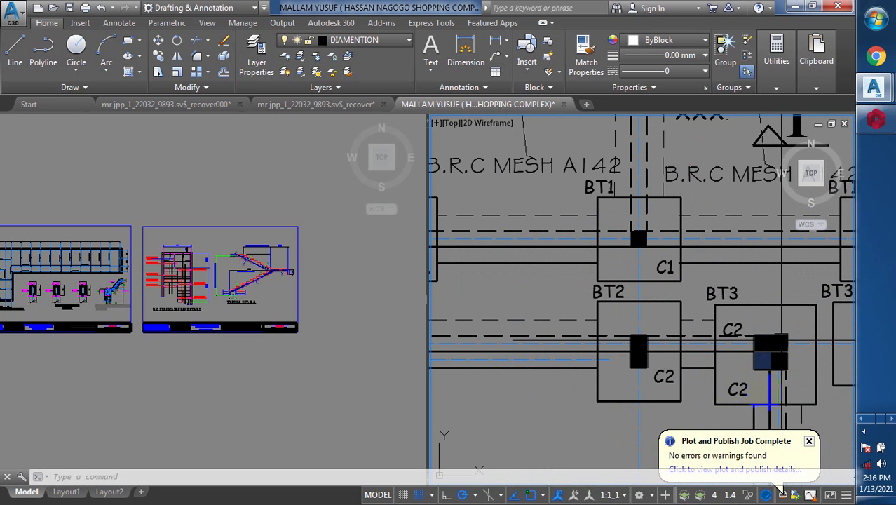
scroll(624, 366, "down", 2)
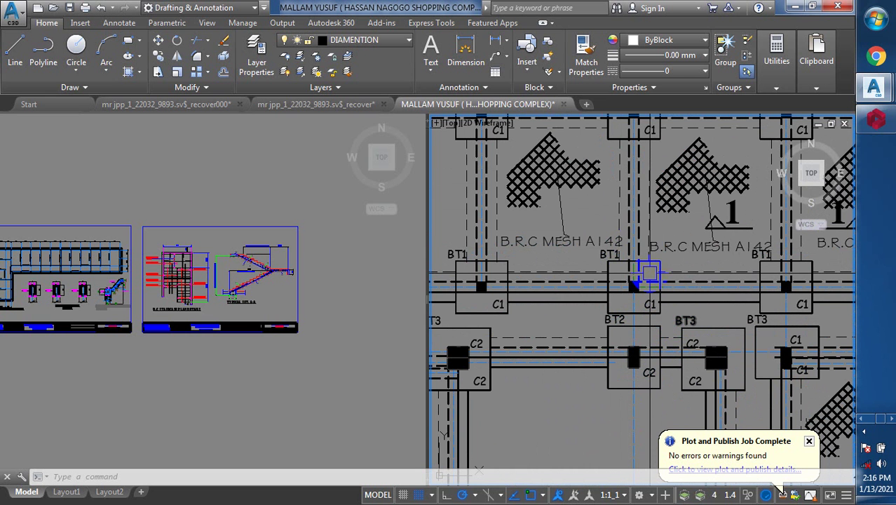
scroll(636, 262, "down", 6)
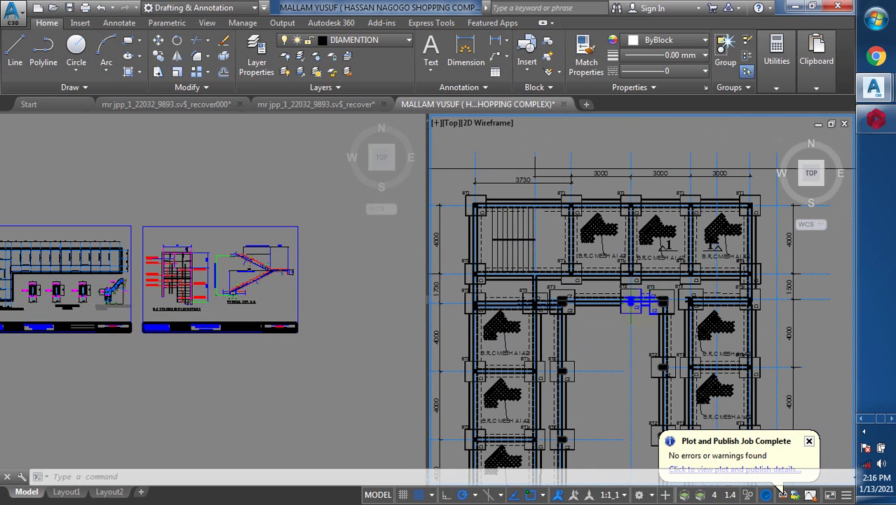
scroll(560, 240, "up", 6)
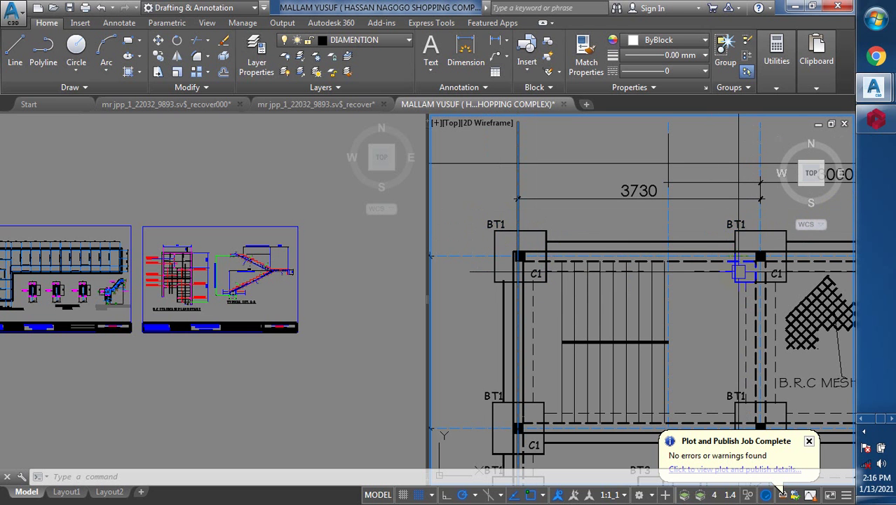
scroll(462, 259, "down", 4)
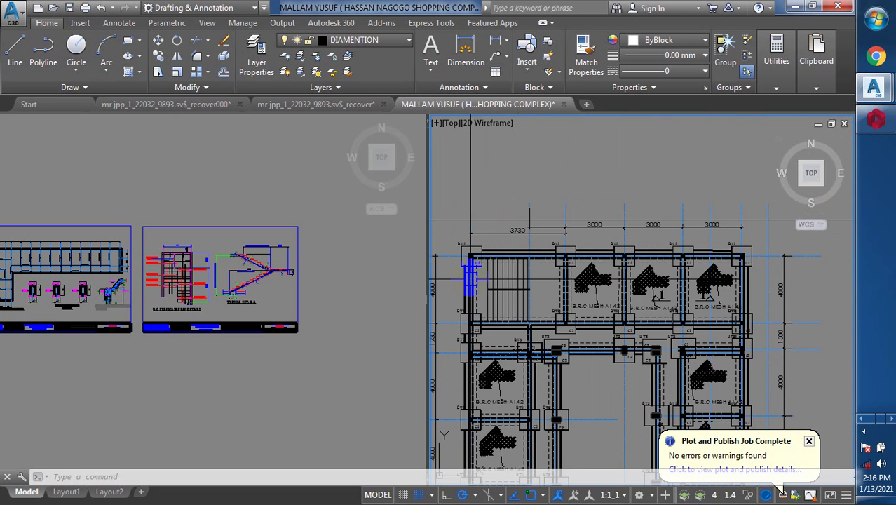
scroll(498, 208, "down", 4)
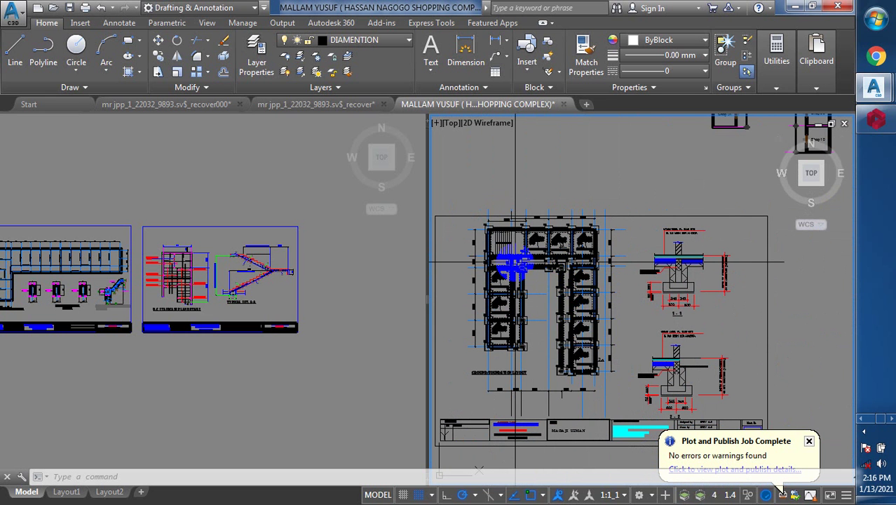
Step: Locate the R.C. first floor slab/beams layout among the drawing sheets and look over its overall slab panel and beam arrangement
scroll(484, 245, "down", 2)
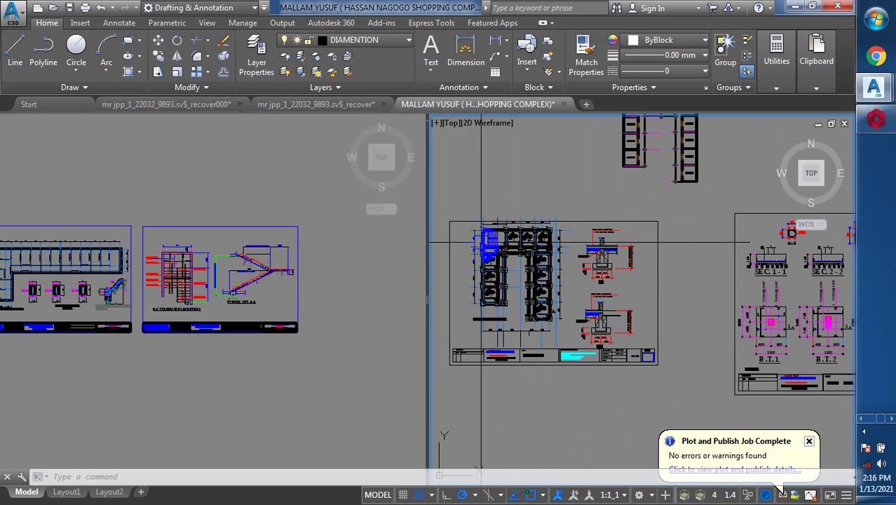
scroll(481, 242, "down", 3)
scroll(667, 245, "up", 3)
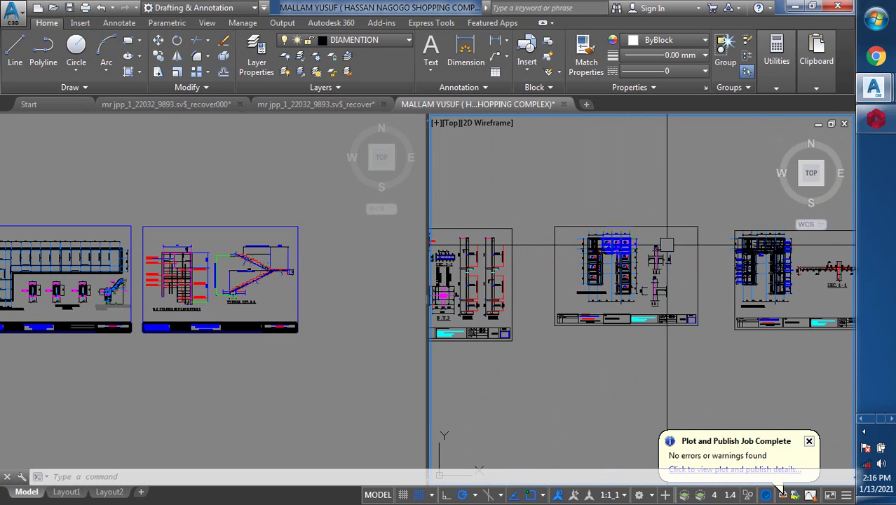
scroll(586, 233, "up", 3)
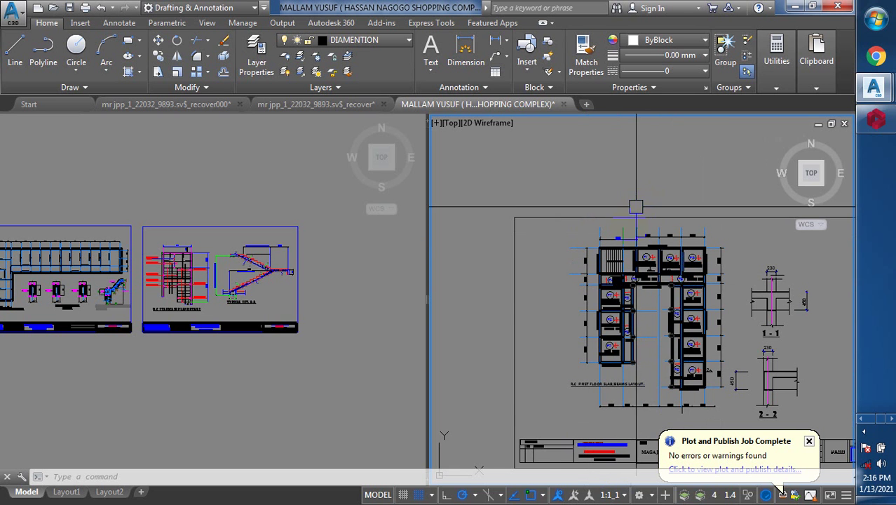
scroll(635, 282, "up", 4)
scroll(600, 351, "down", 2)
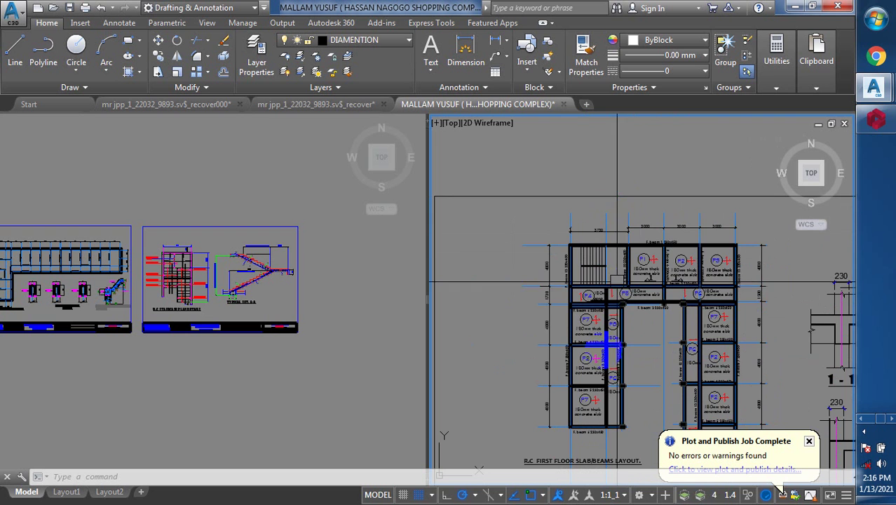
scroll(611, 321, "up", 2)
scroll(611, 321, "down", 2)
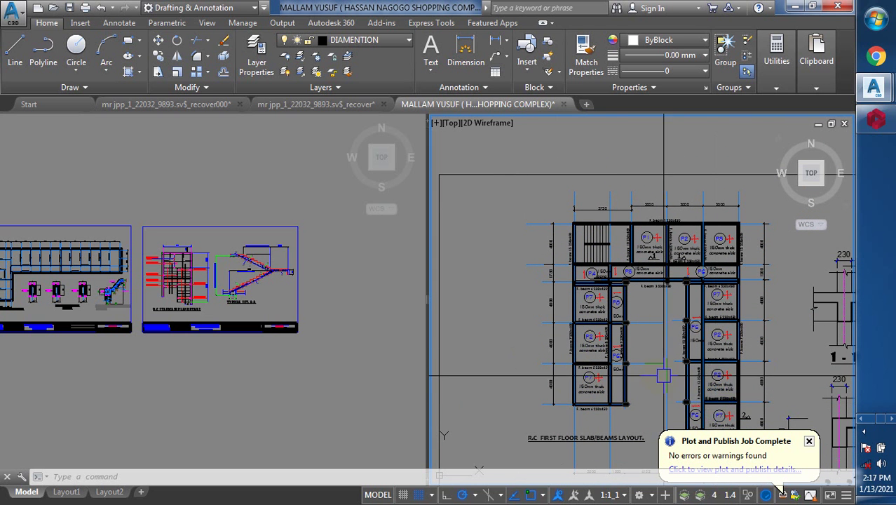
Step: Examine F. beam 1 along the staircase bay and panels P1 to P3, including its 3730 and 3000 spans
scroll(610, 208, "up", 4)
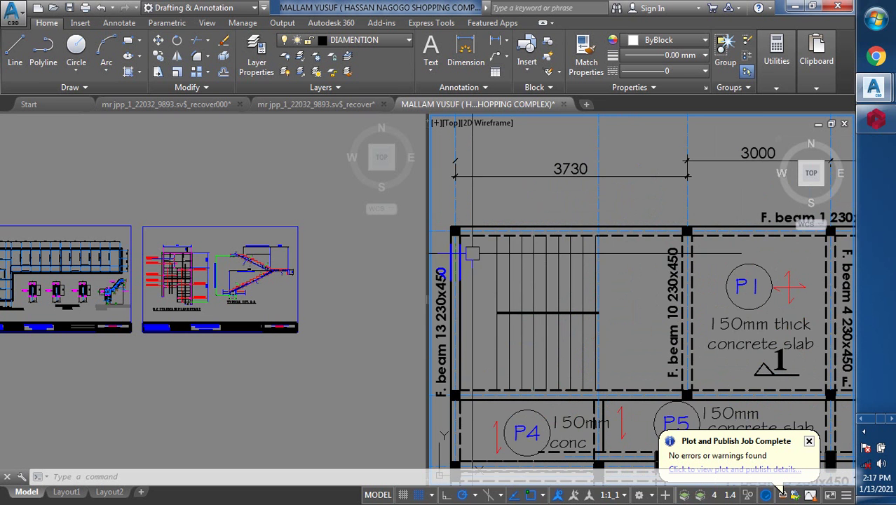
scroll(512, 257, "down", 1)
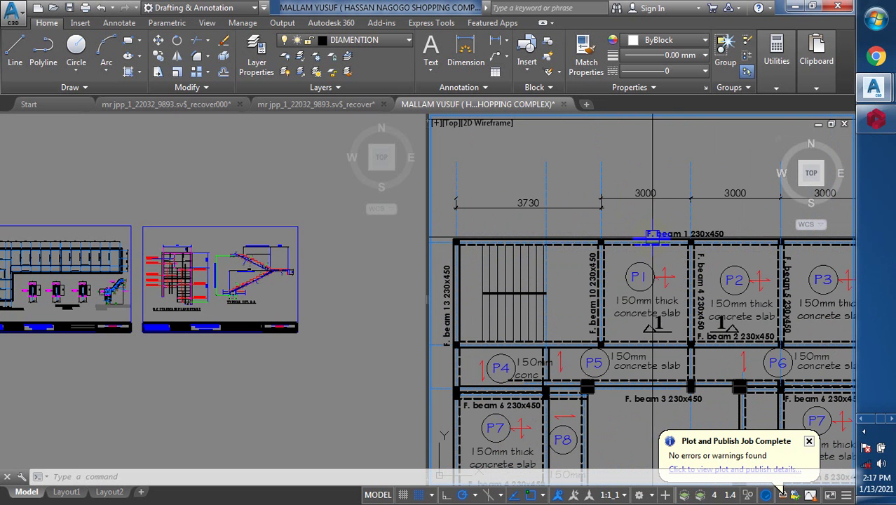
scroll(491, 250, "down", 2)
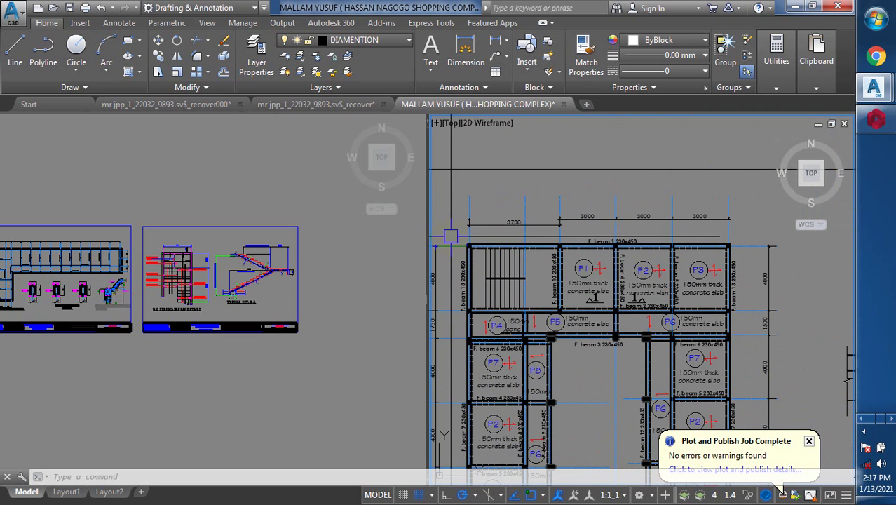
scroll(512, 249, "up", 2)
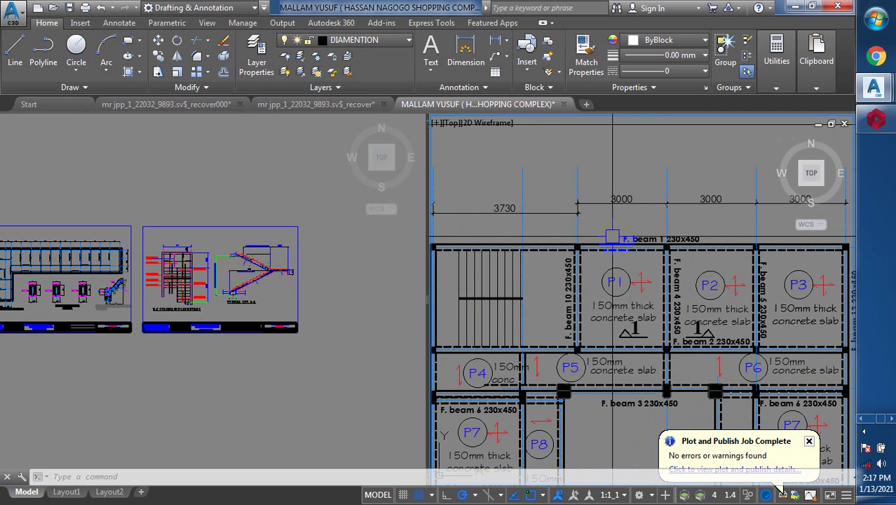
scroll(511, 220, "down", 3)
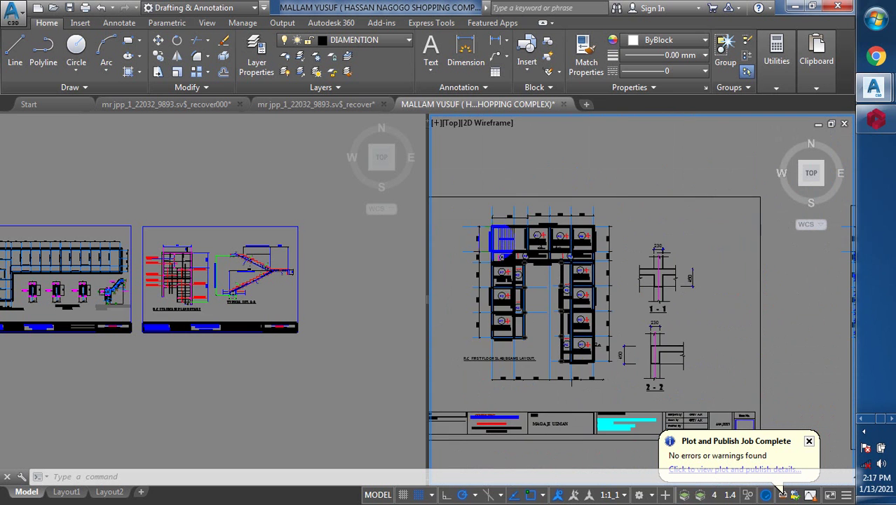
scroll(503, 232, "down", 1)
scroll(499, 232, "up", 5)
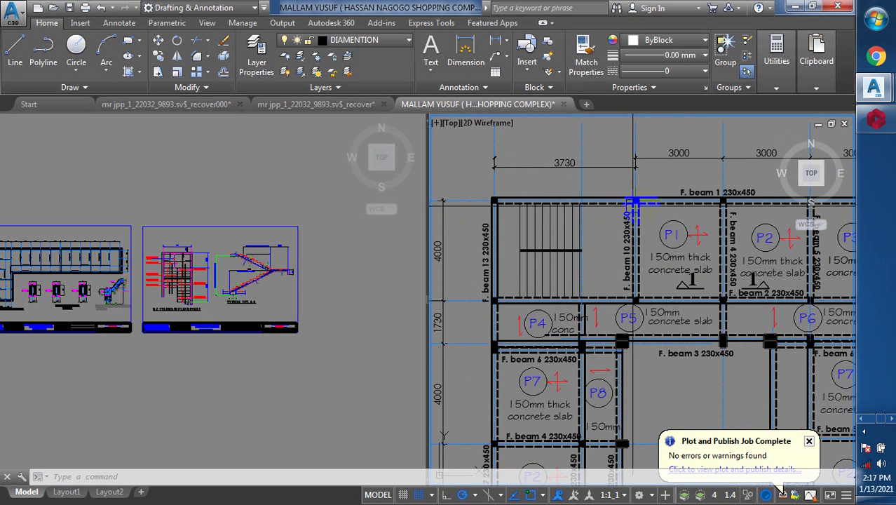
Step: Find the beam details sheet and inspect the F. Beam 1 elevation, its grid spans from Y5 and its 2Y16 top reinforcement
scroll(449, 277, "down", 6)
scroll(524, 266, "down", 2)
scroll(633, 256, "up", 8)
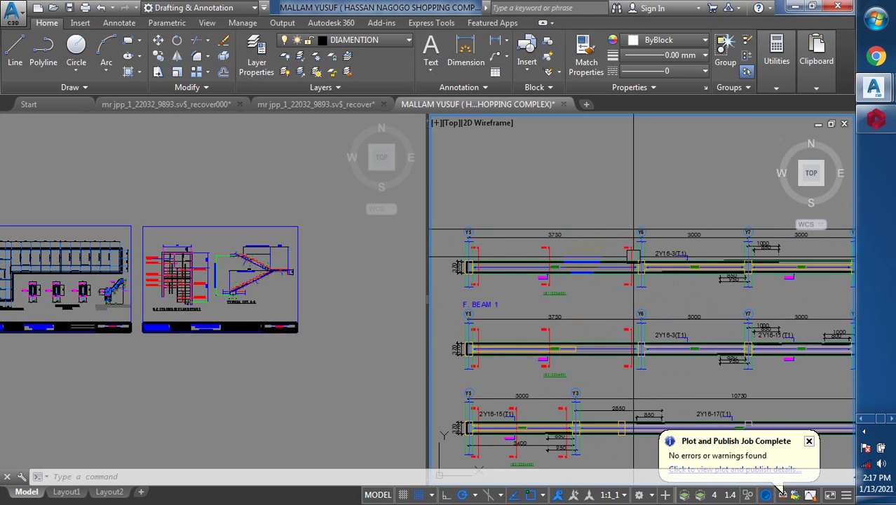
scroll(633, 256, "up", 2)
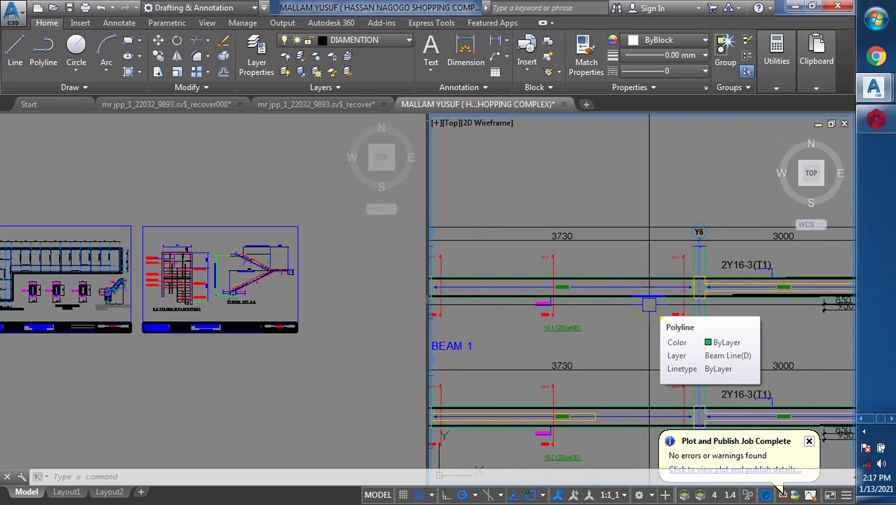
scroll(561, 300, "down", 6)
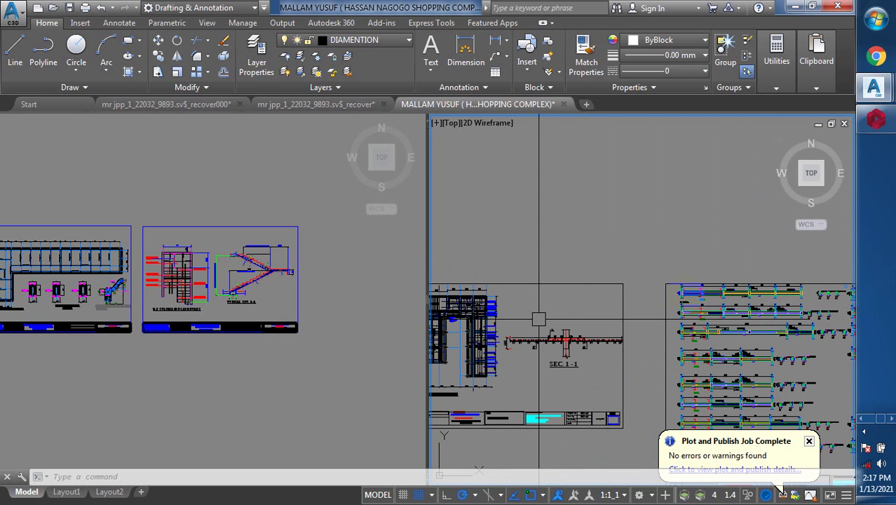
scroll(686, 293, "up", 2)
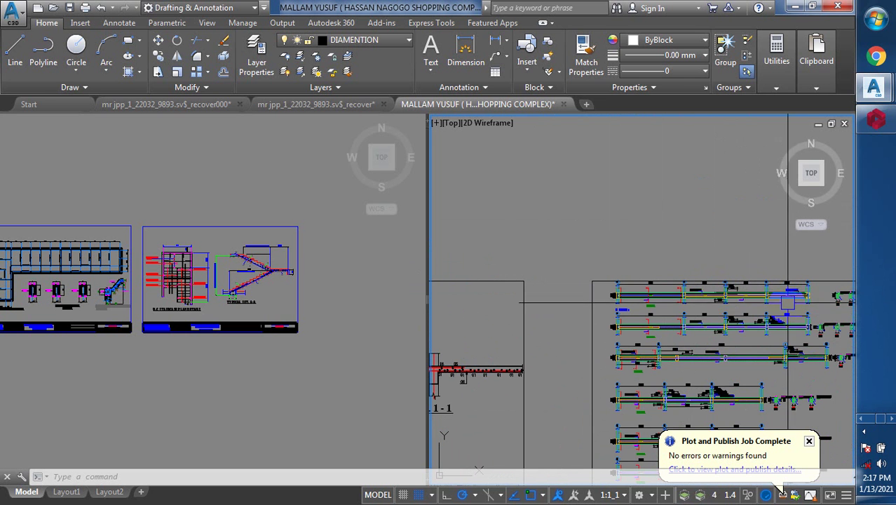
scroll(576, 280, "up", 2)
scroll(575, 271, "up", 3)
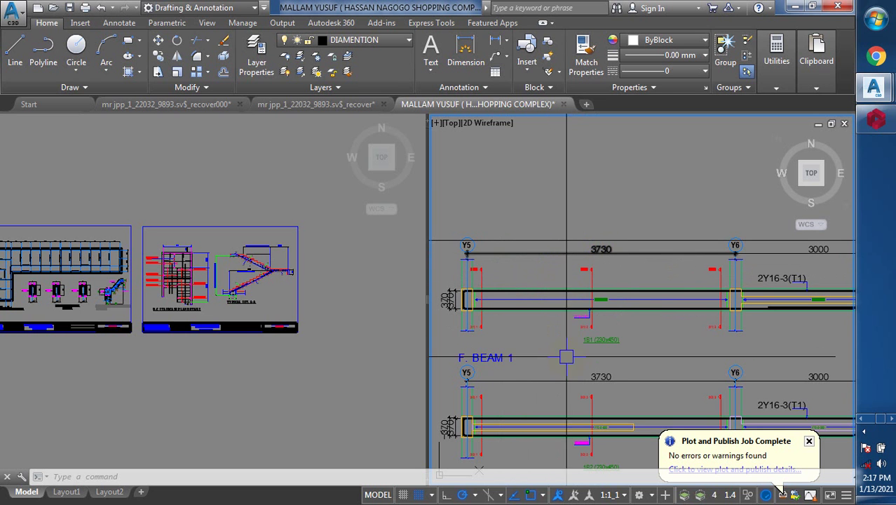
scroll(509, 347, "down", 2)
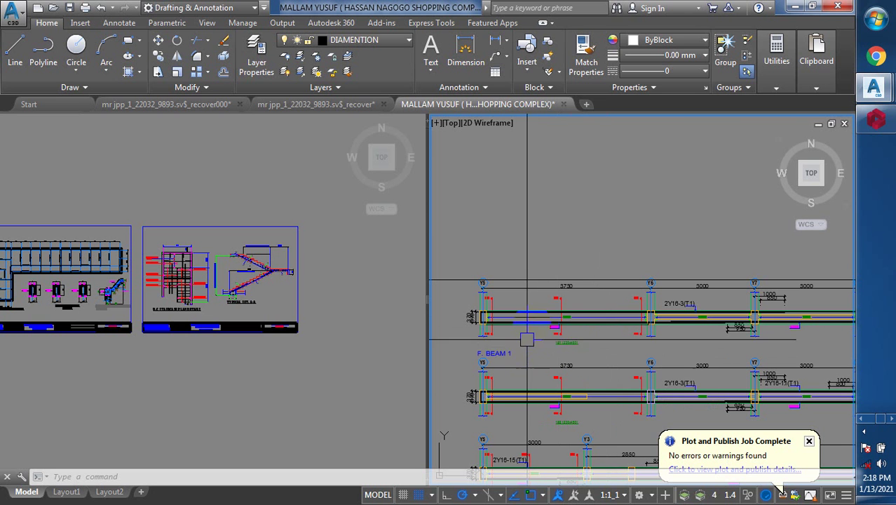
scroll(527, 339, "down", 4)
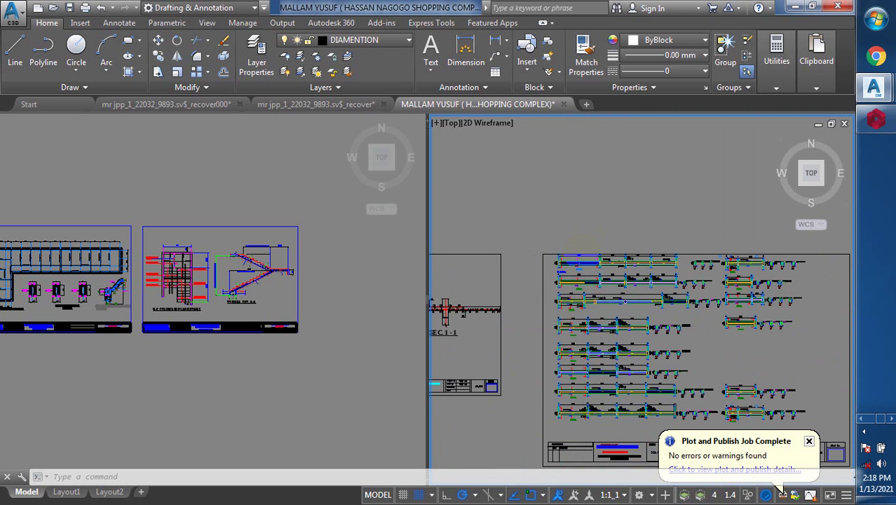
scroll(585, 196, "down", 2)
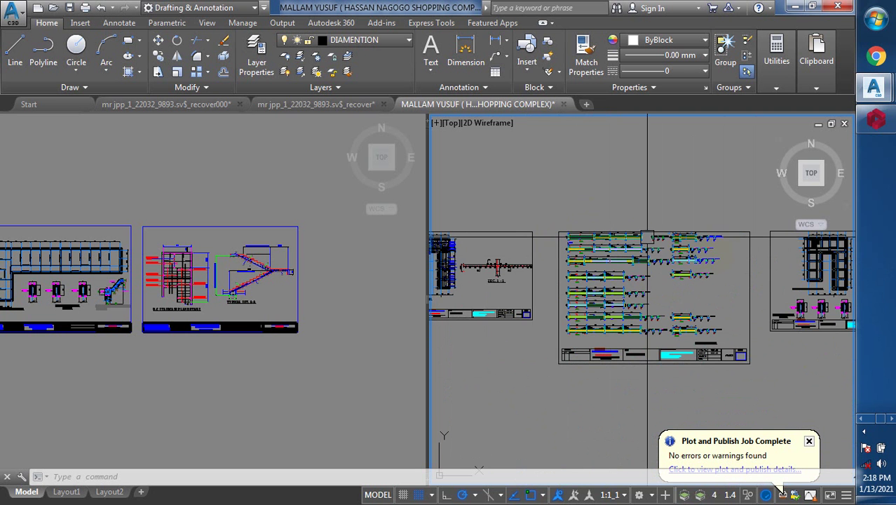
Step: Return to the first floor slab/beams layout and recheck F. beams 1, 10 and 13 around the staircase and panels P1 to P6
scroll(647, 237, "down", 4)
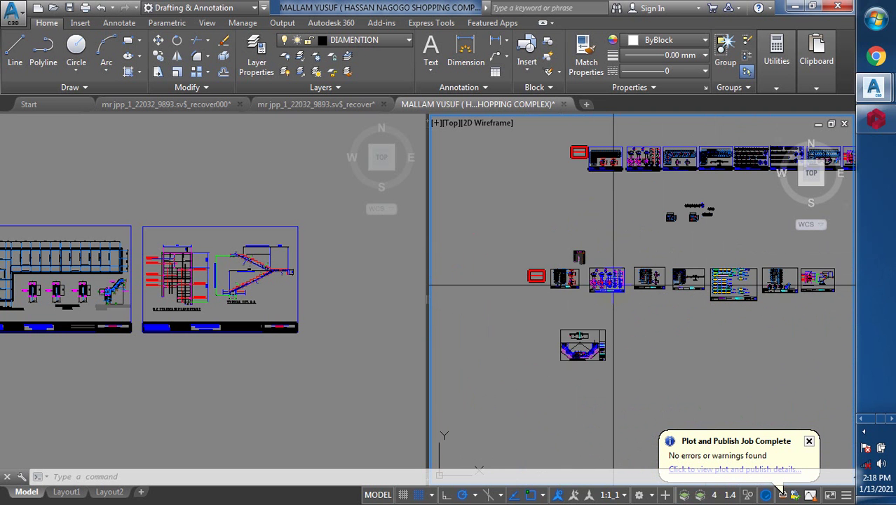
scroll(537, 273, "up", 2)
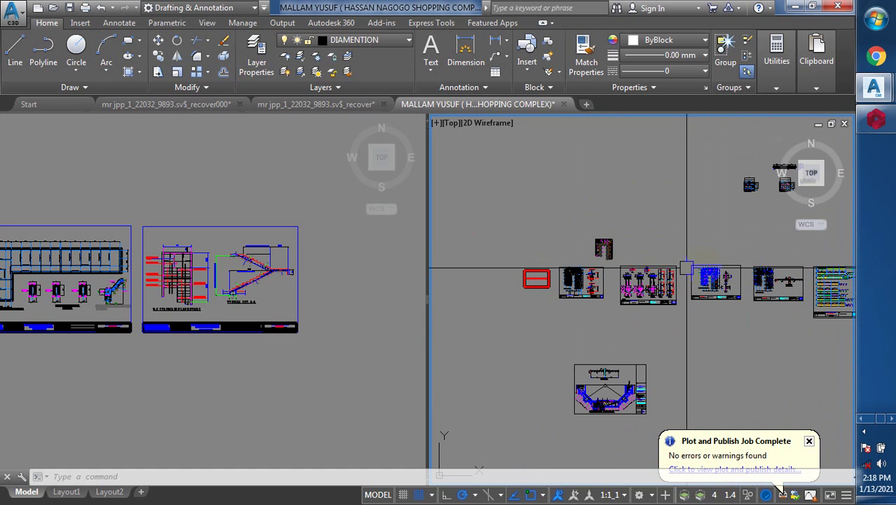
scroll(847, 279, "up", 8)
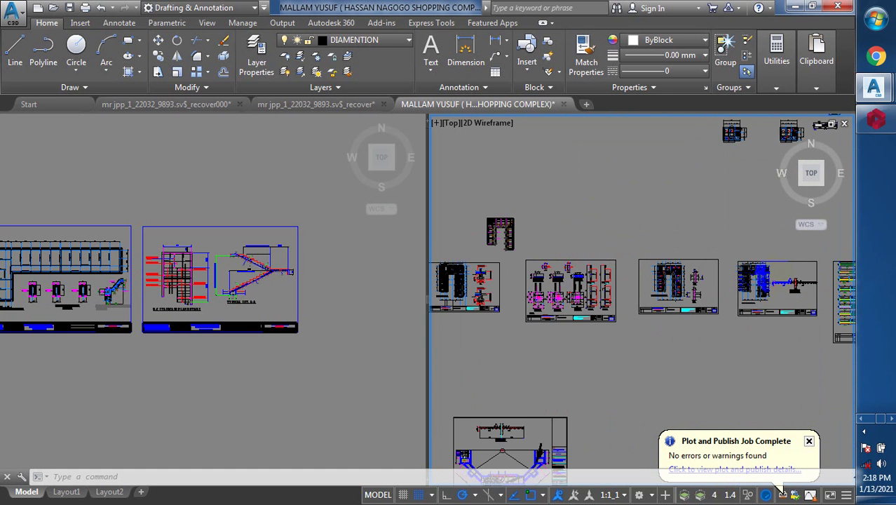
scroll(588, 259, "down", 6)
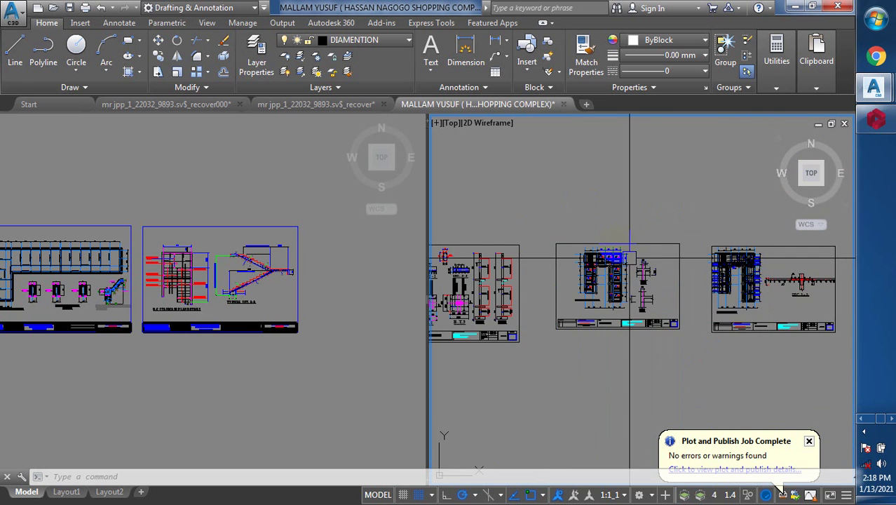
scroll(587, 260, "up", 4)
scroll(589, 258, "up", 6)
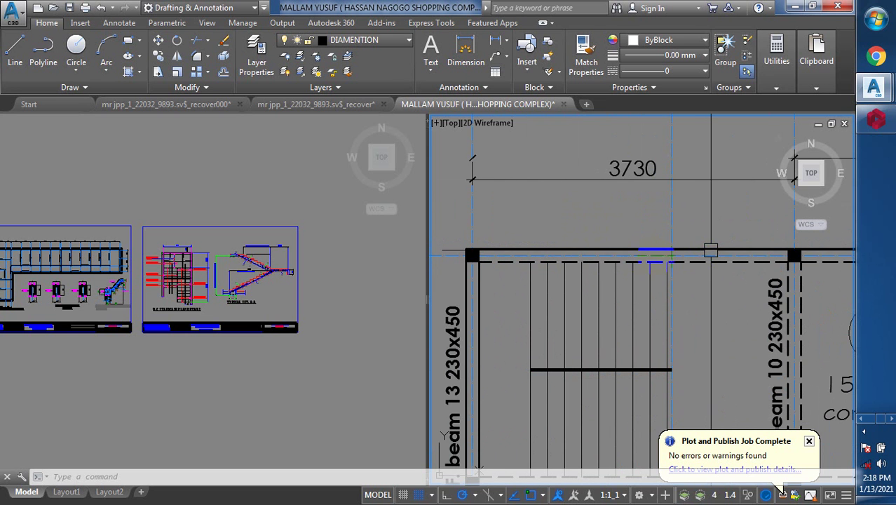
scroll(537, 271, "down", 2)
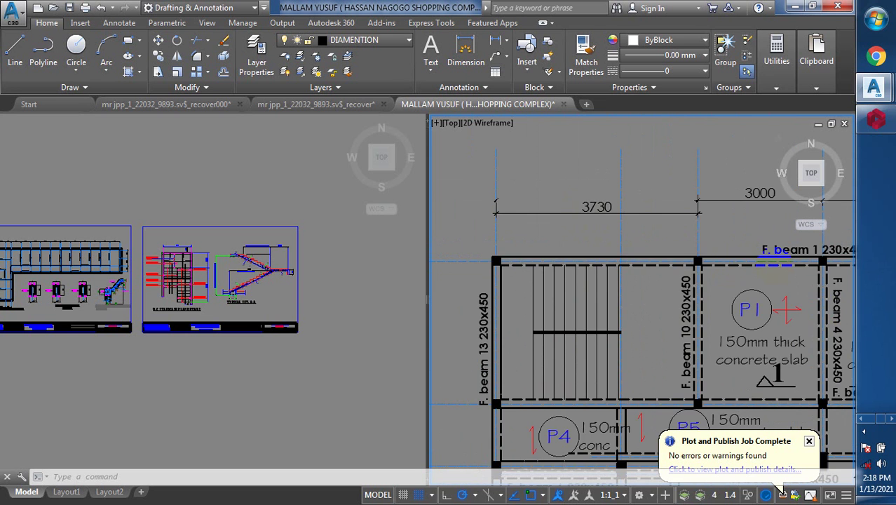
scroll(778, 265, "up", 2)
scroll(723, 182, "down", 4)
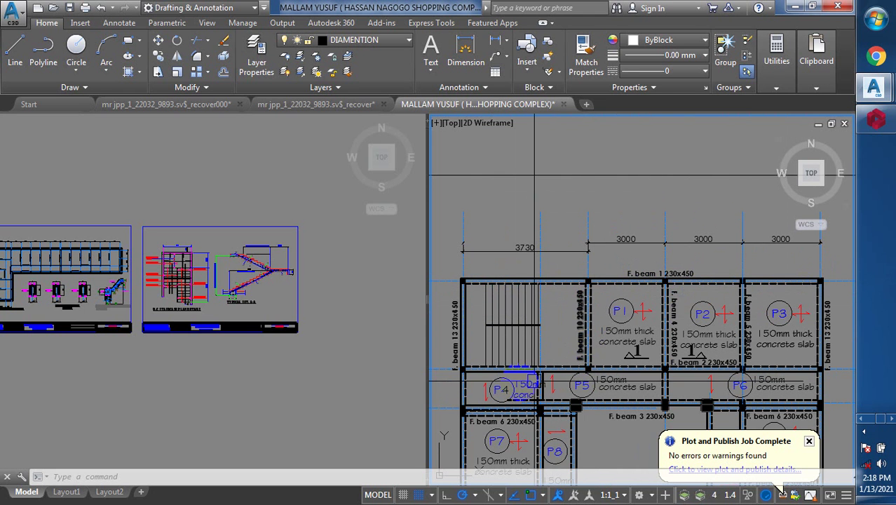
scroll(648, 360, "down", 2)
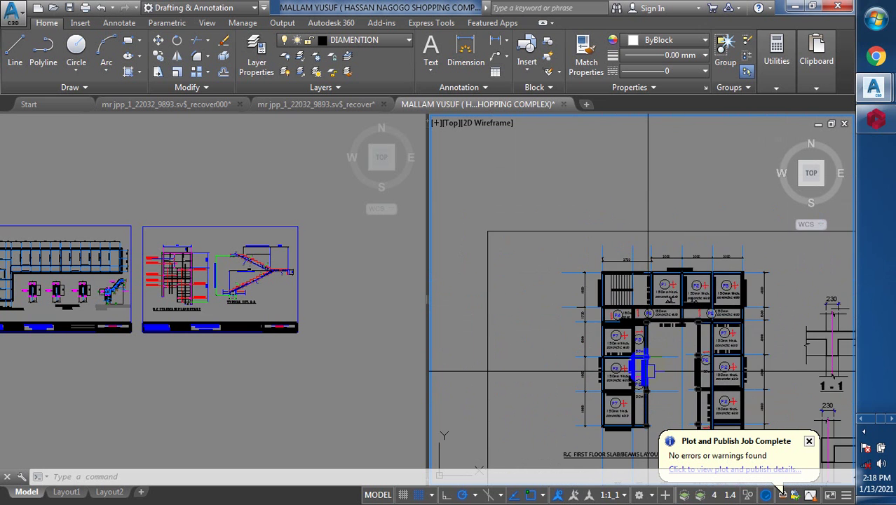
Step: Examine F. beams 4 to 9 around panels P7, P2, P8 and P6 in the wing below the staircase bay
scroll(597, 369, "up", 2)
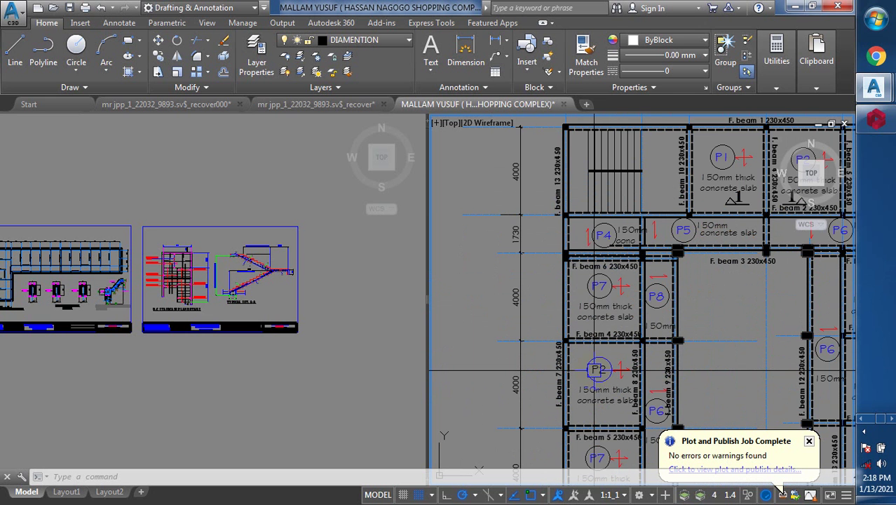
mouse_move(597, 369)
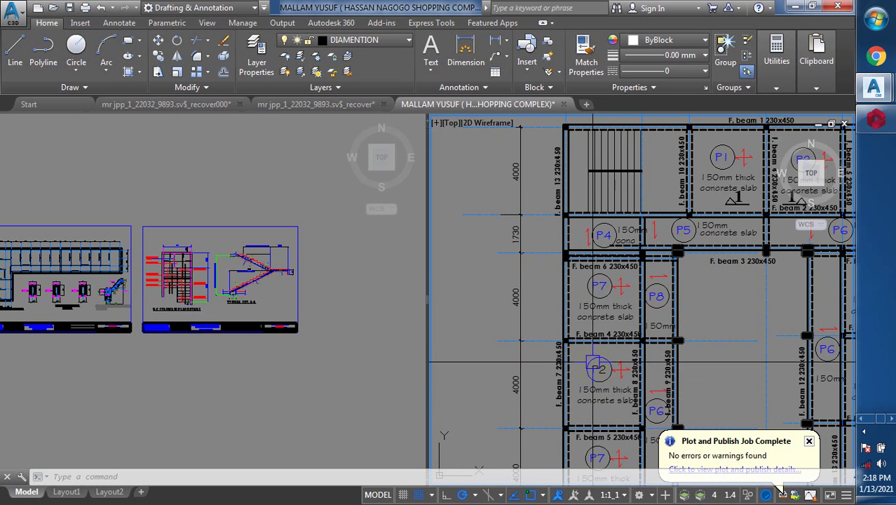
left_click(671, 354)
key("Escape")
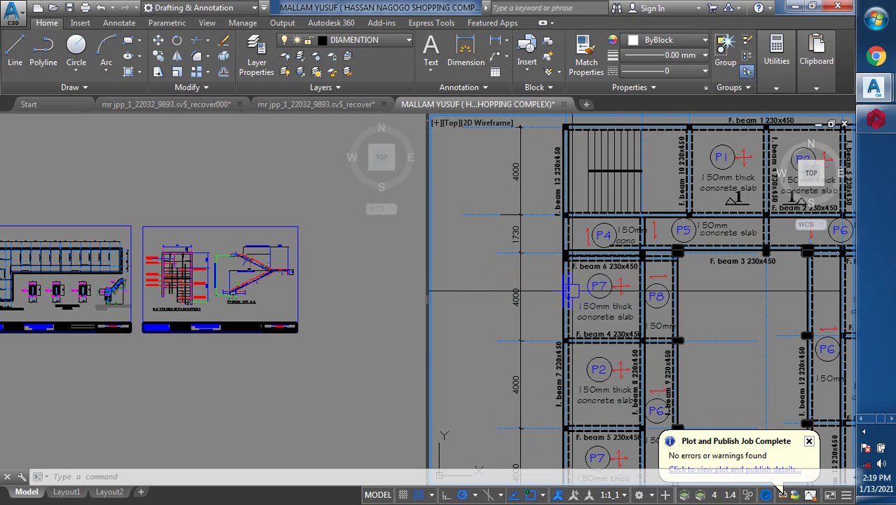
left_click(566, 378)
scroll(531, 311, "down", 5)
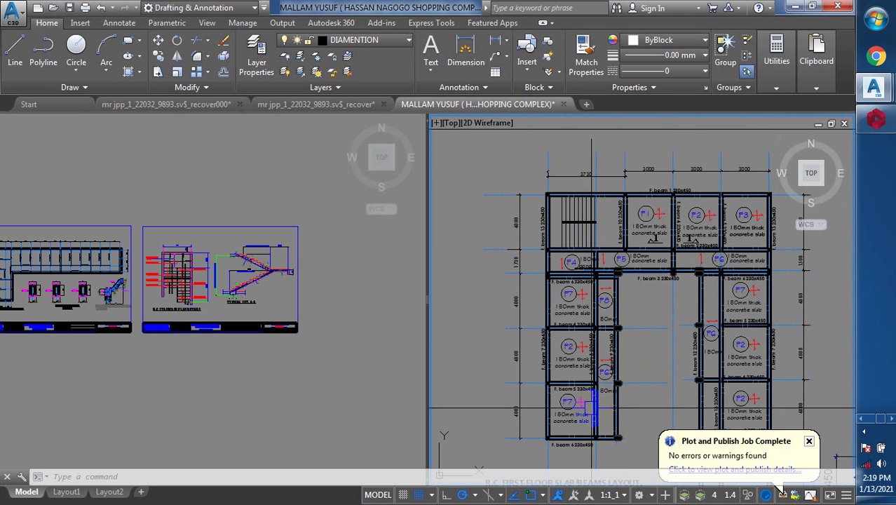
scroll(556, 343, "up", 5)
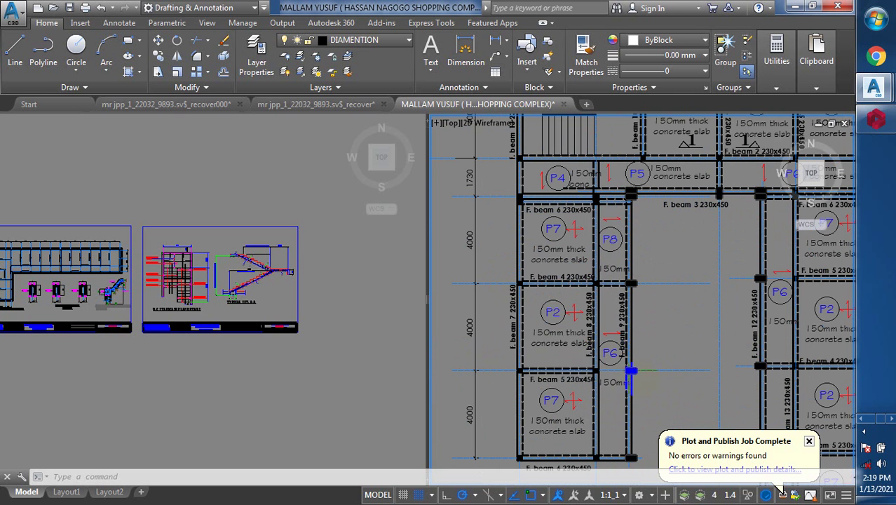
Step: Compare the beam labels of the opposite wing, checking F. beams 4, 5, 7, 12 and 13 around panels P2 and P6
scroll(629, 366, "down", 4)
scroll(691, 361, "up", 4)
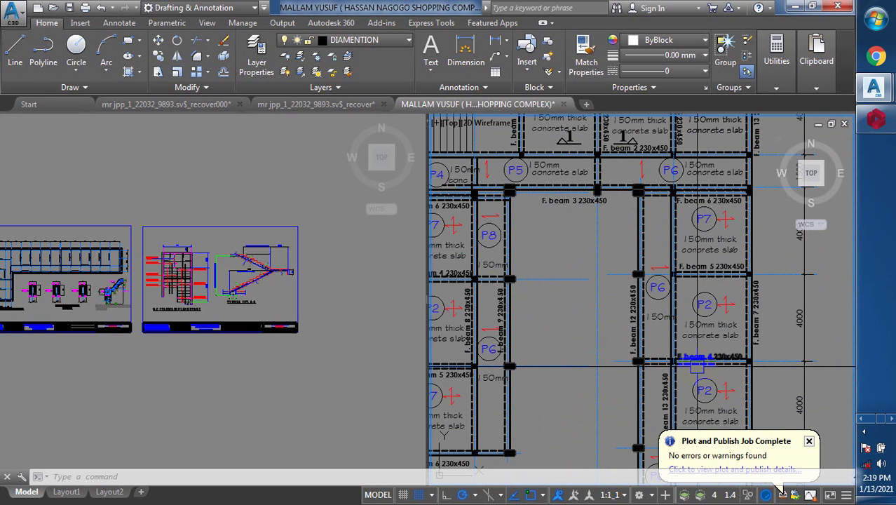
scroll(699, 361, "down", 4)
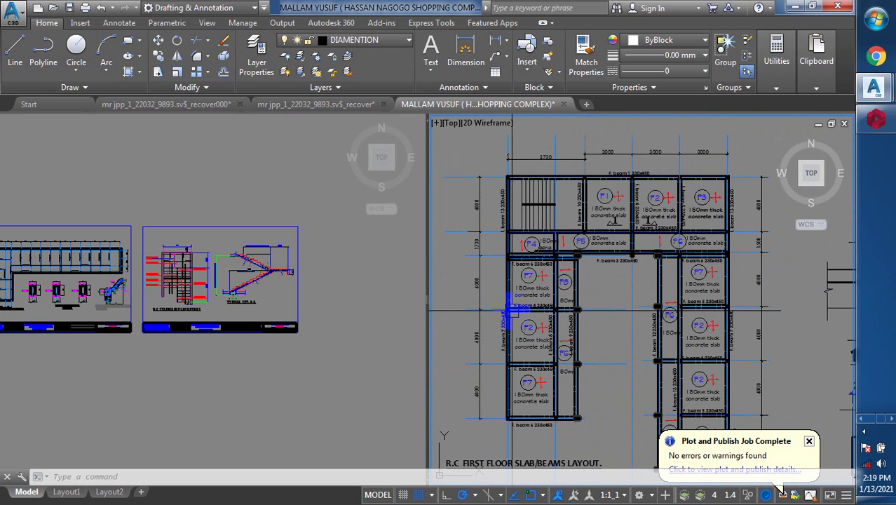
scroll(561, 312, "up", 2)
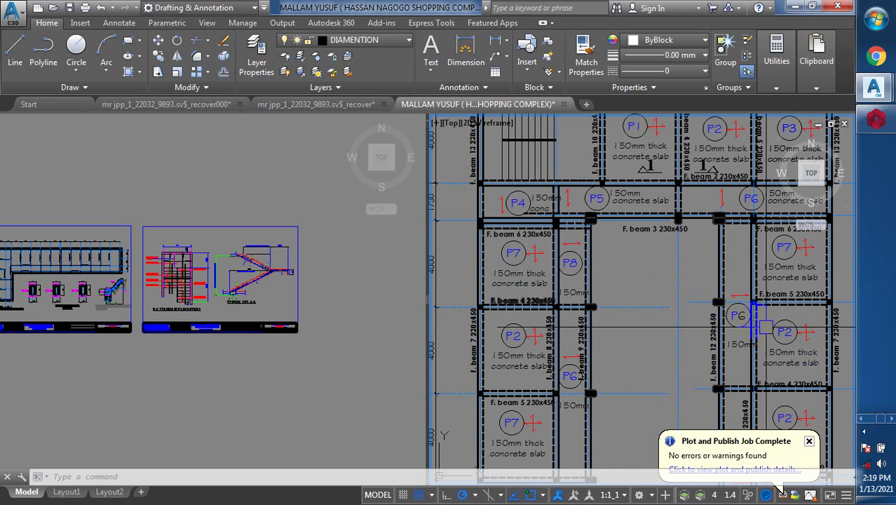
scroll(779, 348, "down", 2)
scroll(789, 376, "up", 4)
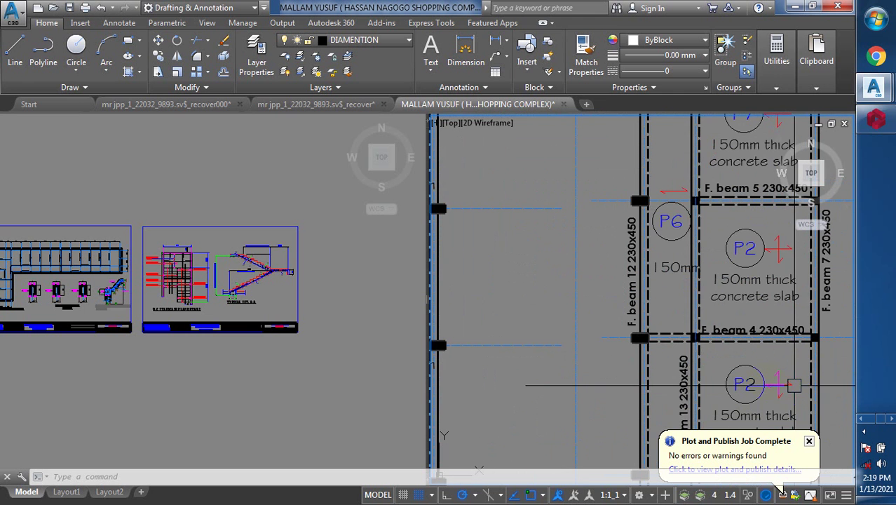
Step: Switch to the orange_market project in ProtaStructure and look over its storey 1 plan against the first floor beam layout
mouse_move(872, 127)
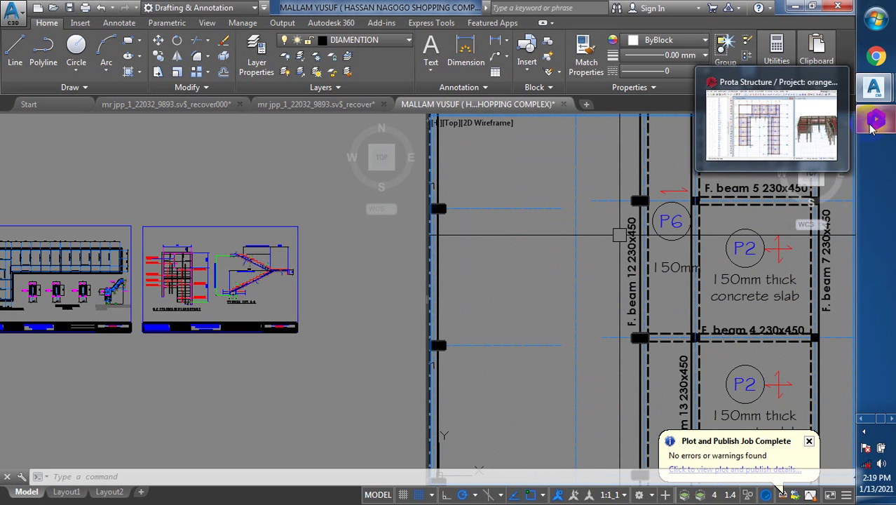
left_click(873, 126)
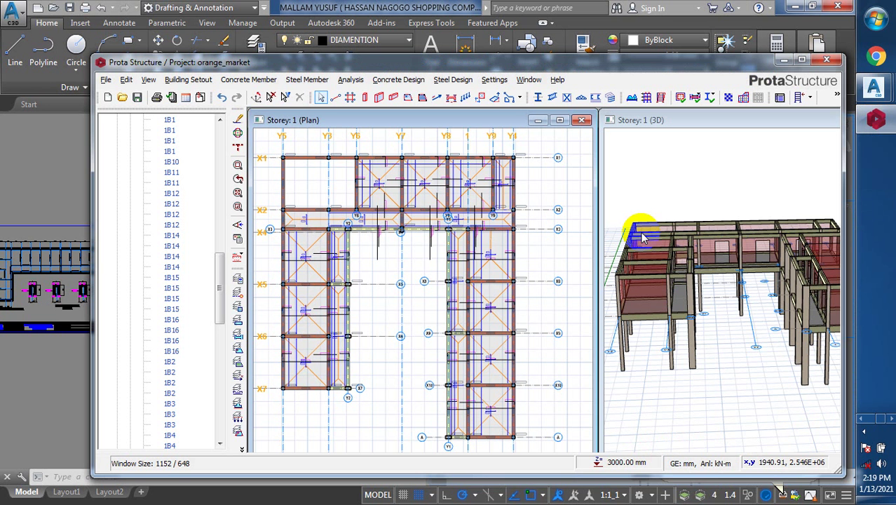
mouse_move(337, 223)
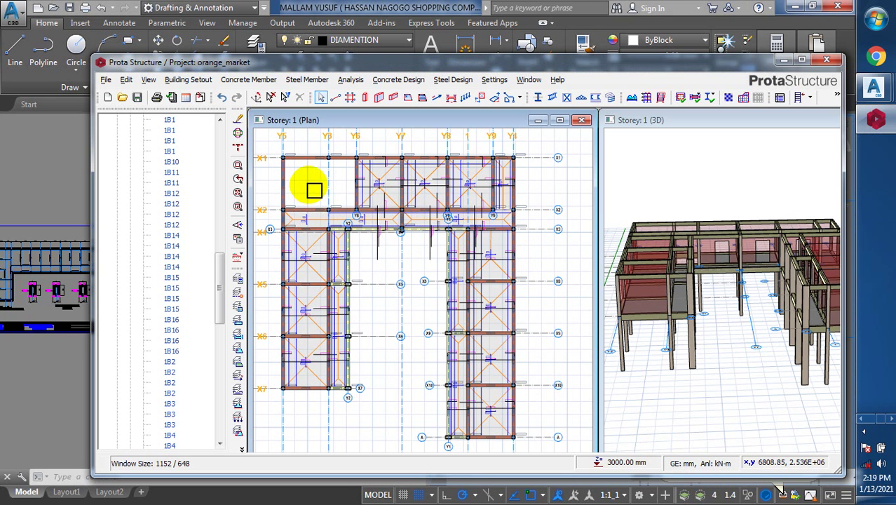
scroll(386, 176, "up", 2)
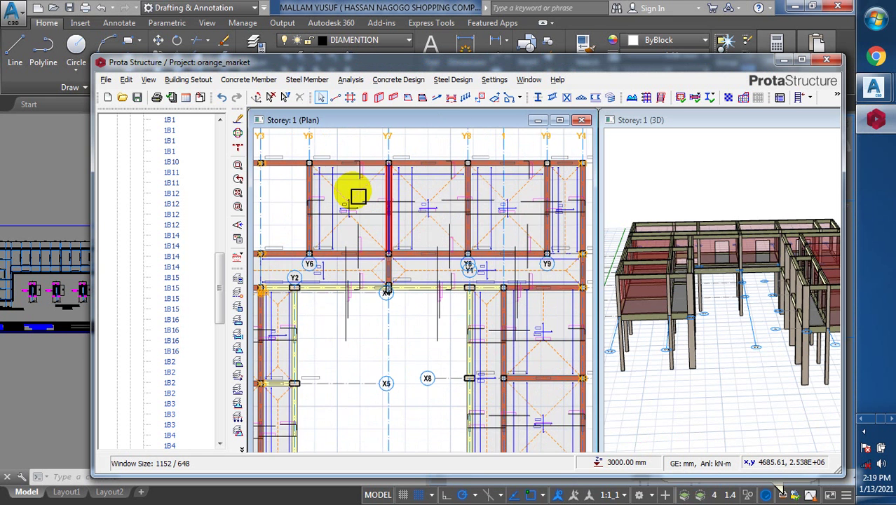
scroll(354, 189, "up", 1)
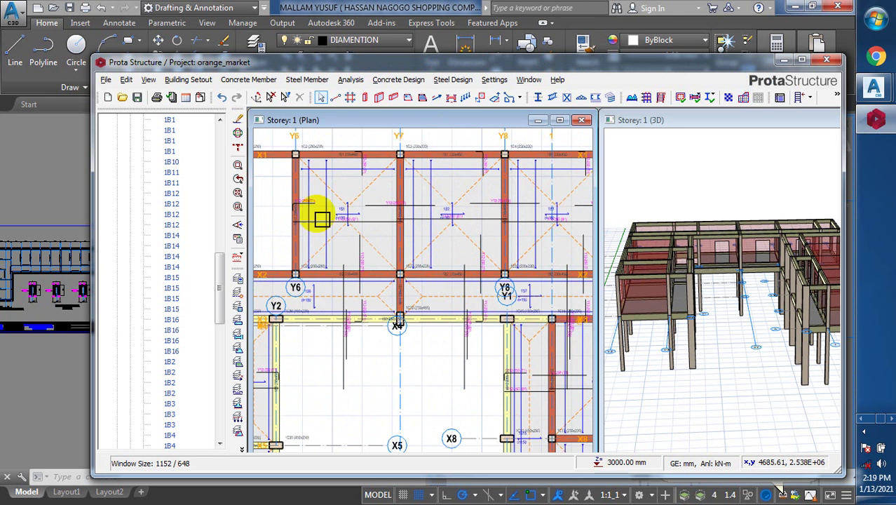
scroll(428, 266, "down", 3)
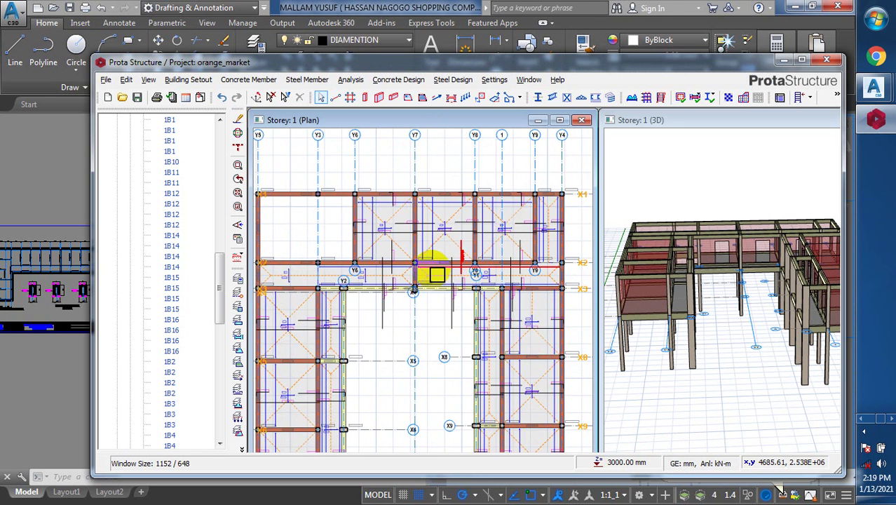
scroll(352, 204, "up", 1)
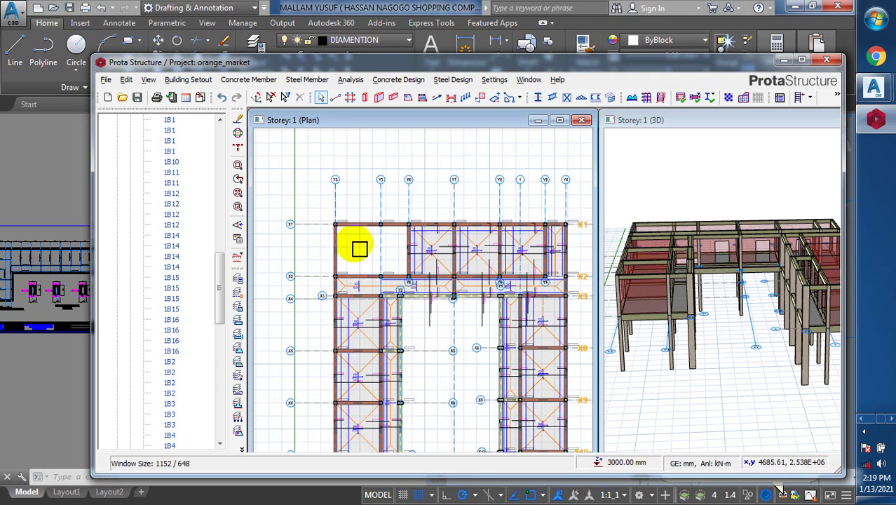
Step: Inspect the 1B1 230x450 beam labels along axis X1, from the empty bay at Y3 to the span between Y6 and Y7
scroll(378, 228, "up", 1)
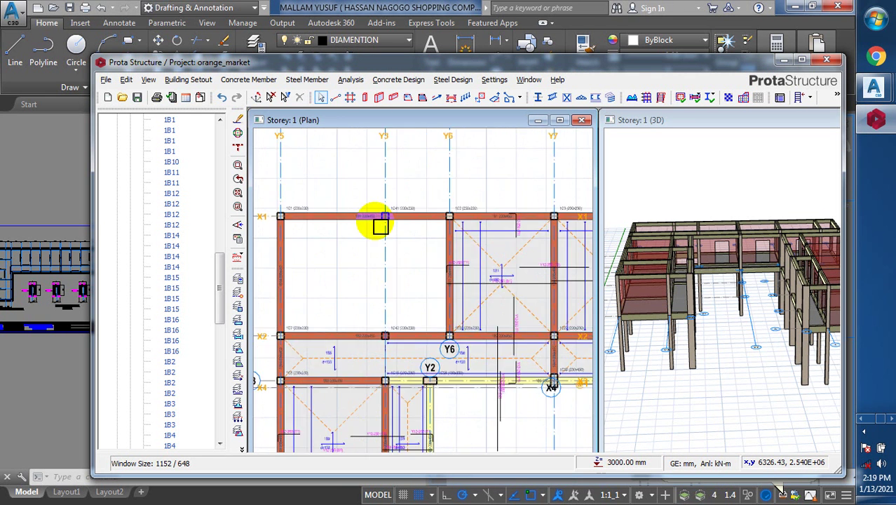
scroll(337, 209, "up", 2)
scroll(342, 213, "up", 2)
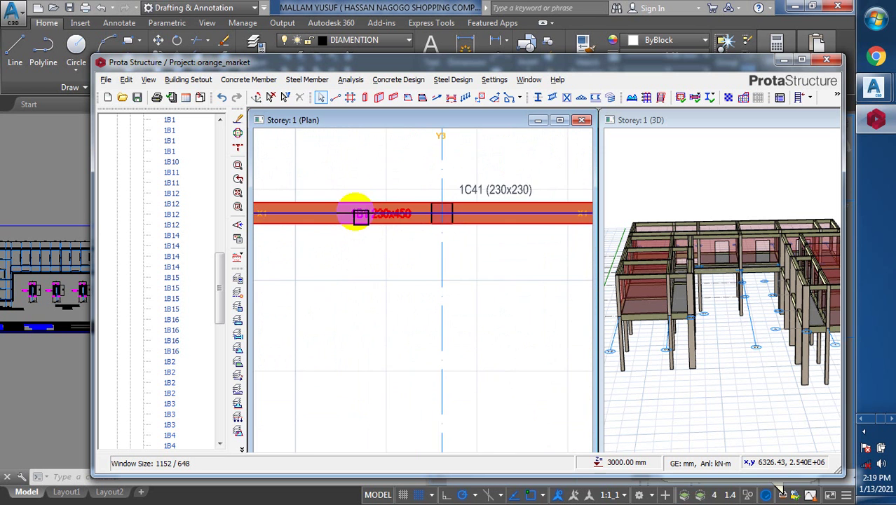
scroll(329, 218, "up", 1)
scroll(289, 232, "down", 1)
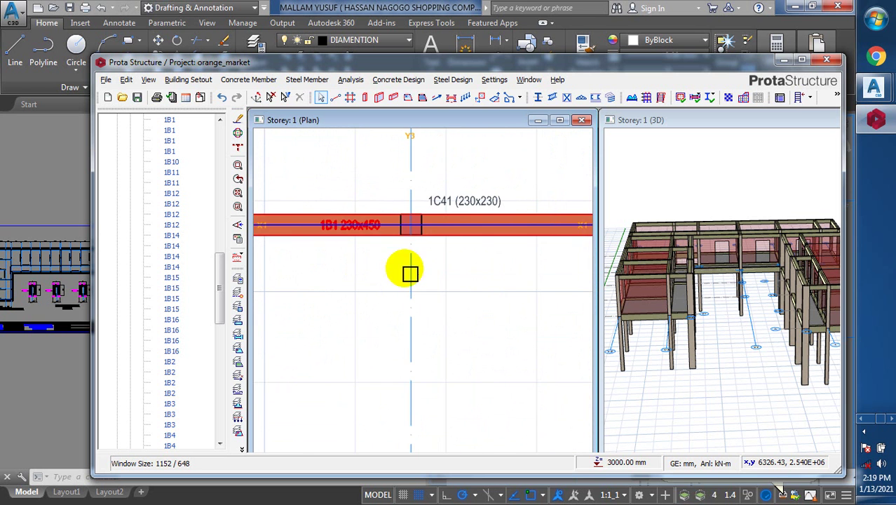
scroll(408, 268, "down", 2)
scroll(568, 258, "down", 1)
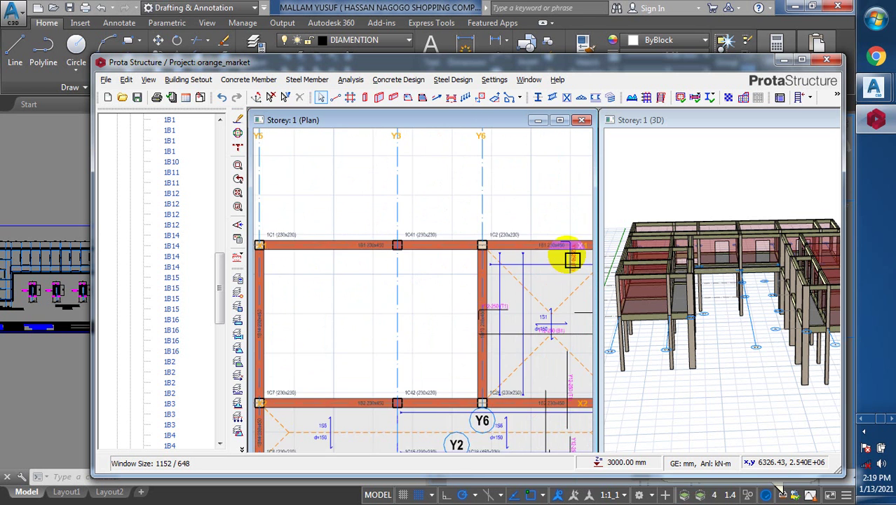
scroll(555, 249, "up", 1)
scroll(555, 249, "up", 2)
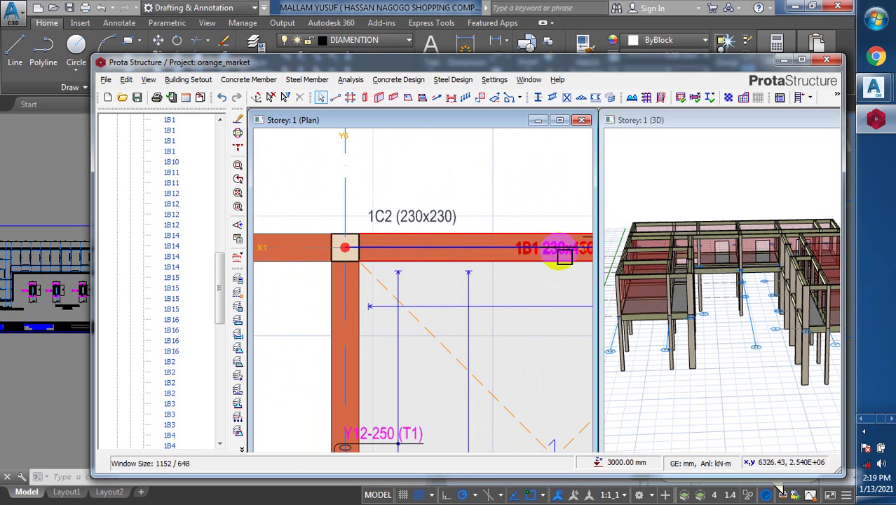
scroll(564, 256, "up", 1)
scroll(347, 258, "down", 2)
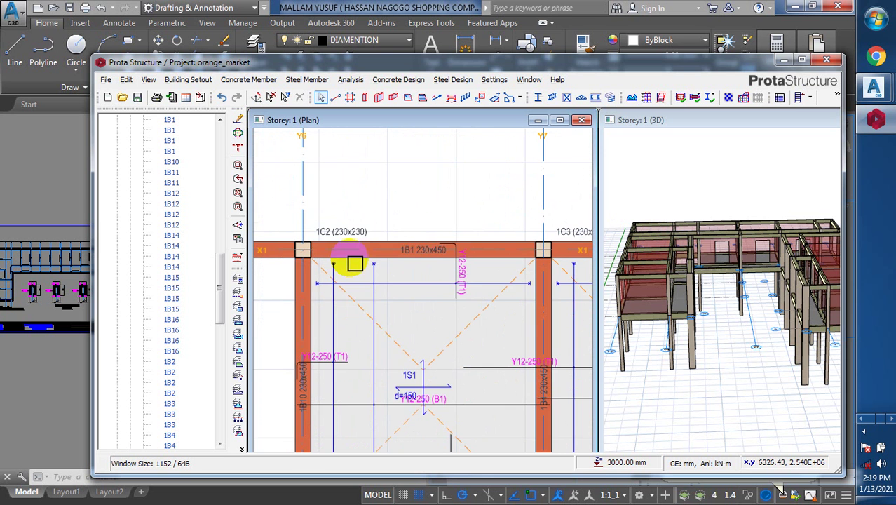
scroll(382, 229, "down", 4)
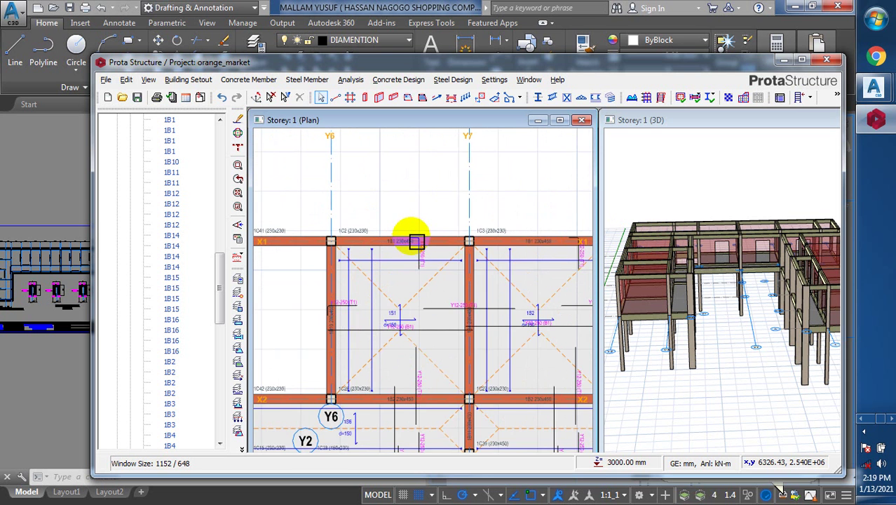
scroll(374, 372, "up", 1)
Step: Inspect the 1B2 and 1B3 beam labels along axes X2 and X3 between Y7 and Y9, including around column 1C40
scroll(520, 360, "up", 3)
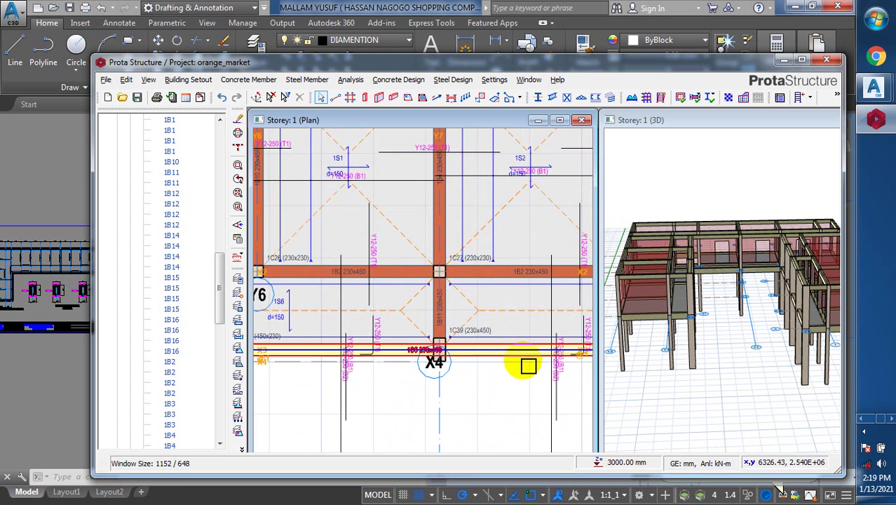
scroll(350, 380, "down", 1)
scroll(561, 365, "down", 1)
scroll(586, 349, "up", 3)
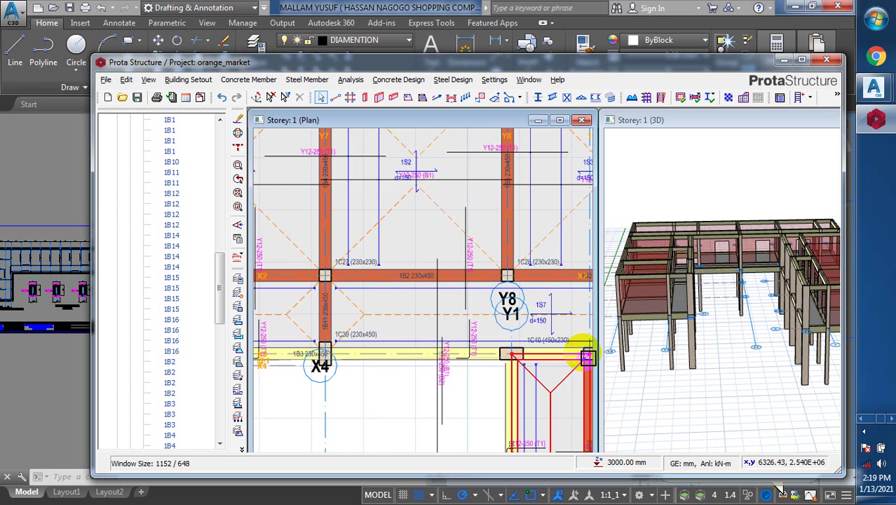
left_click(399, 358)
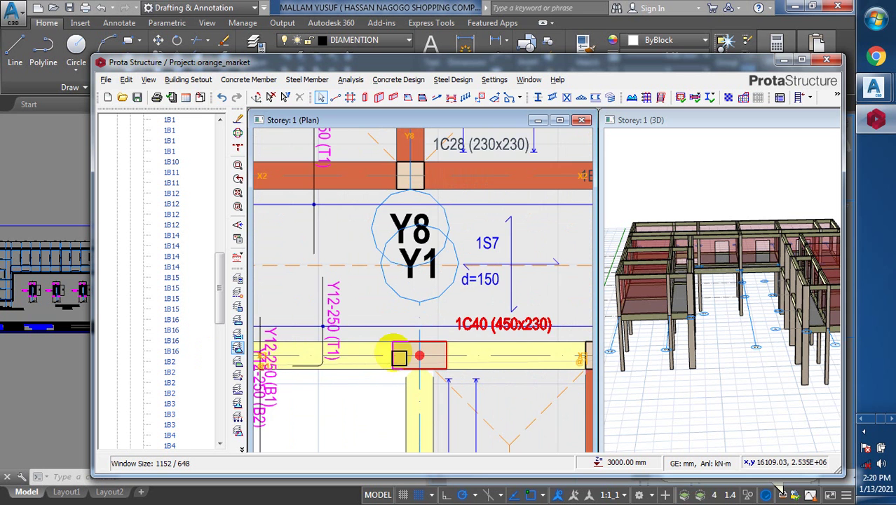
scroll(398, 358, "down", 3)
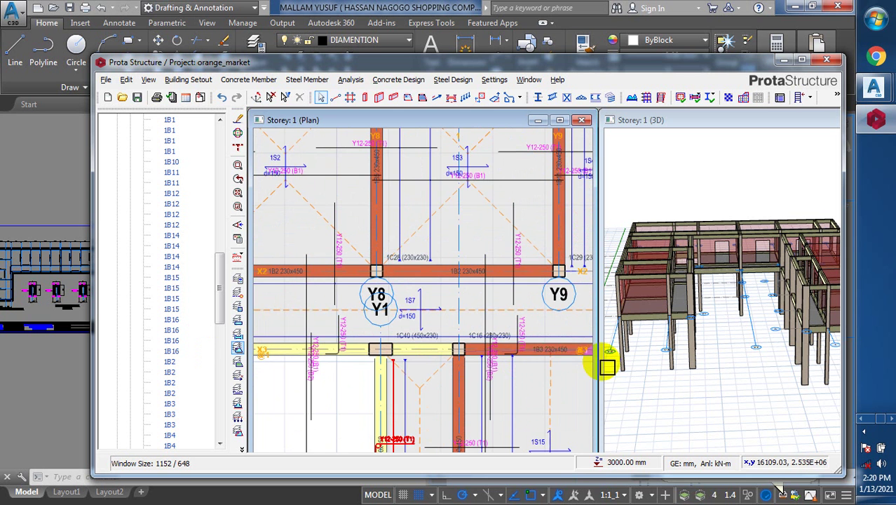
scroll(582, 365, "up", 2)
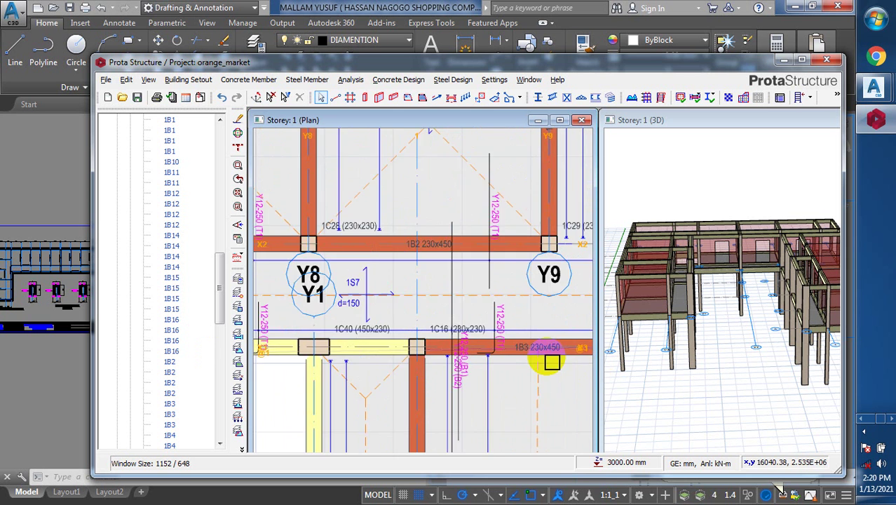
scroll(536, 364, "down", 3)
scroll(548, 345, "down", 1)
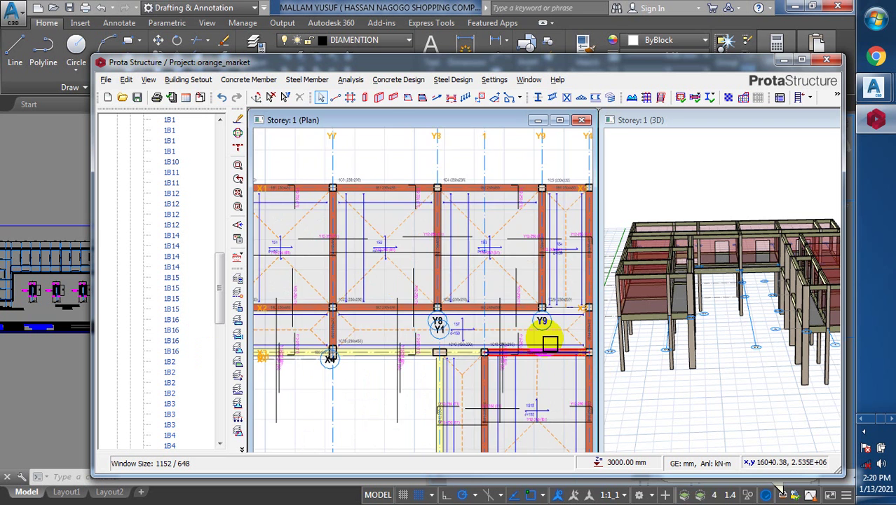
scroll(552, 340, "down", 1)
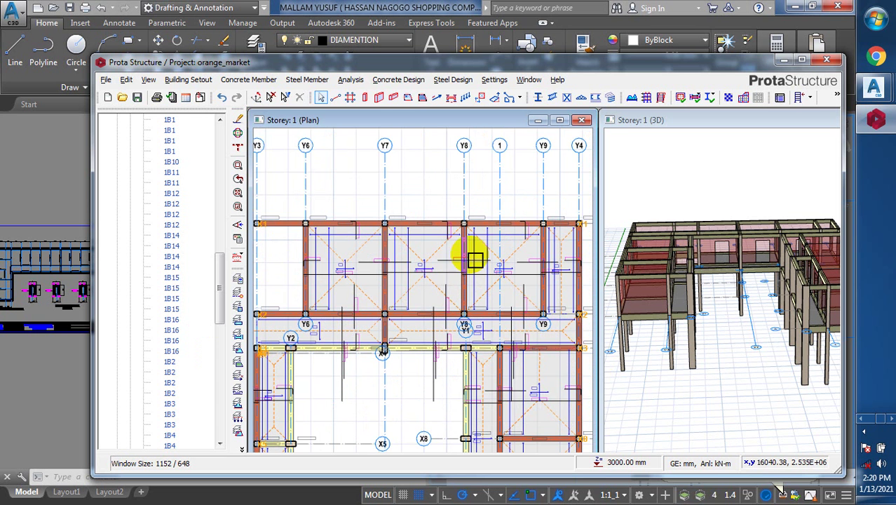
scroll(416, 284, "down", 1)
scroll(491, 263, "down", 1)
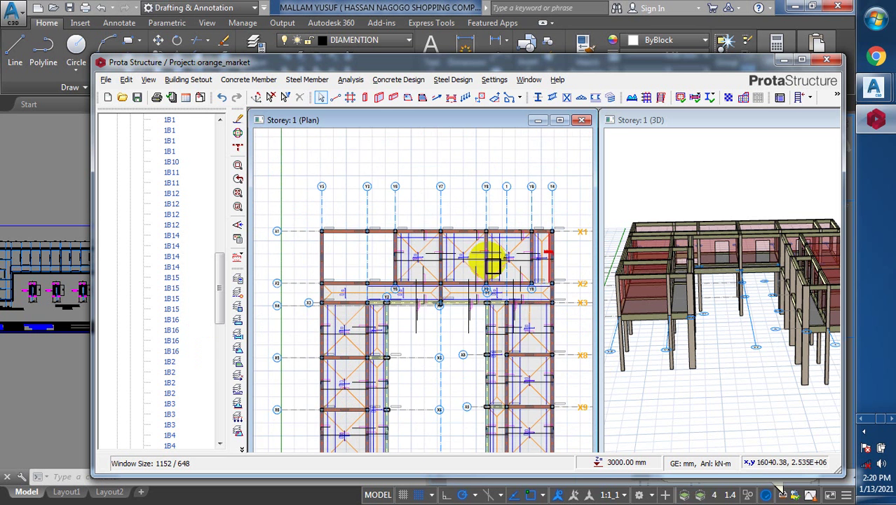
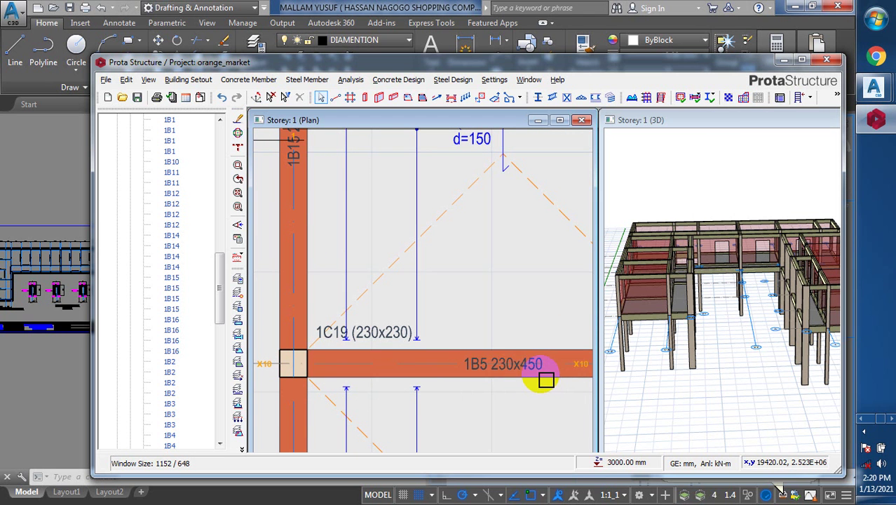
Step: Relabel the 1B5 beam beside column 1C19 on axis X10 as 1B6 in its beam properties
left_click(544, 376)
right_click(541, 375)
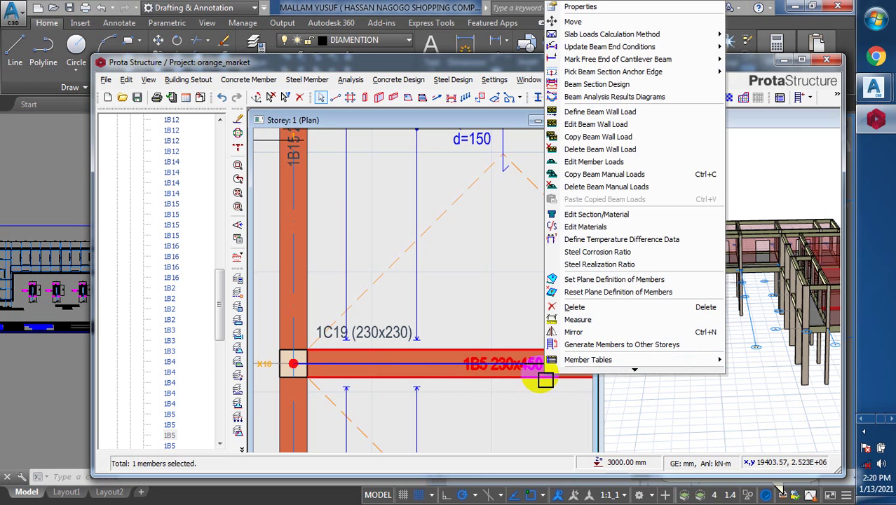
left_click(582, 7)
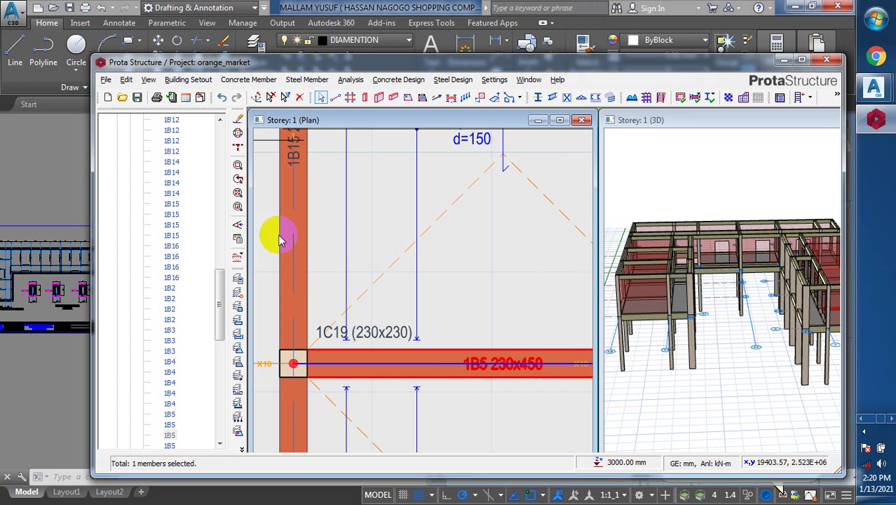
double_click(88, 52)
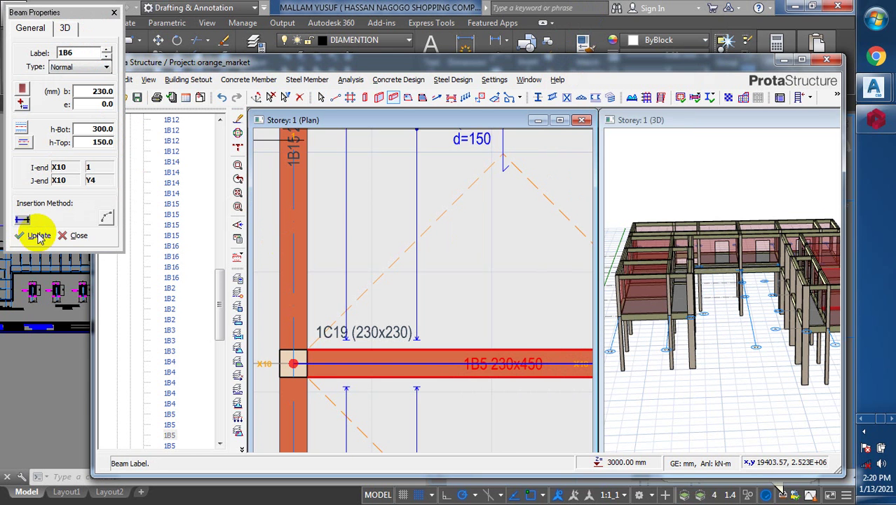
left_click(78, 236)
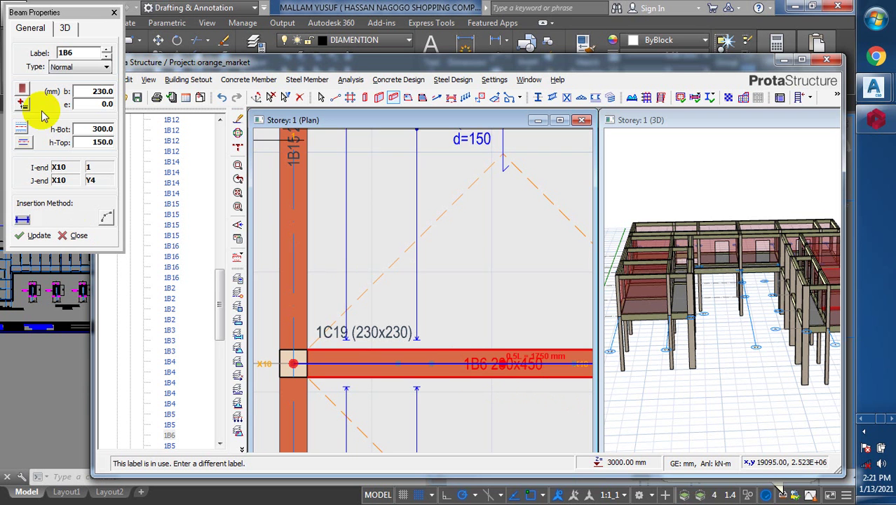
Step: Restore the label of the beam beside column 1C19 to 1B5 and close its properties
left_click(82, 53)
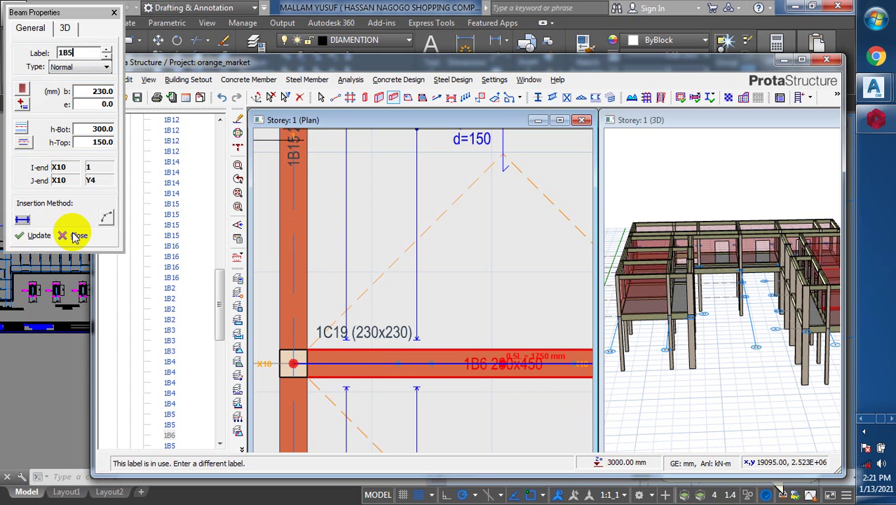
left_click(25, 234)
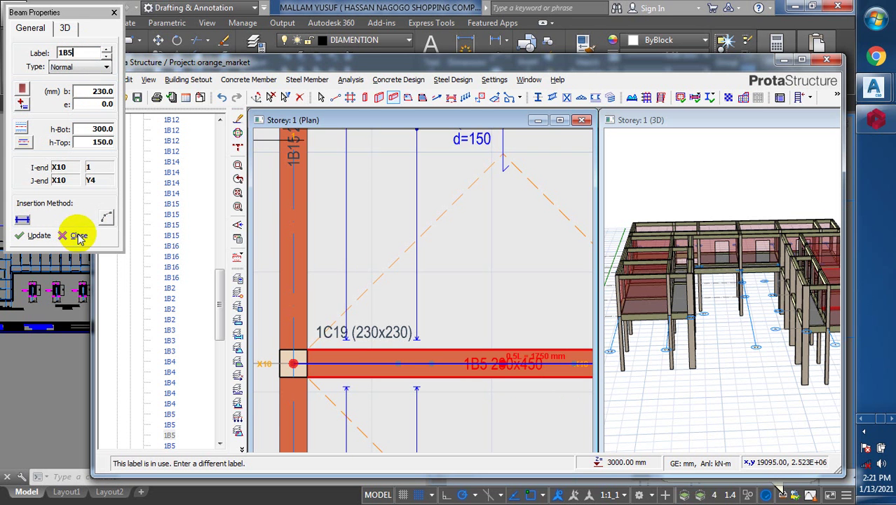
left_click(114, 12)
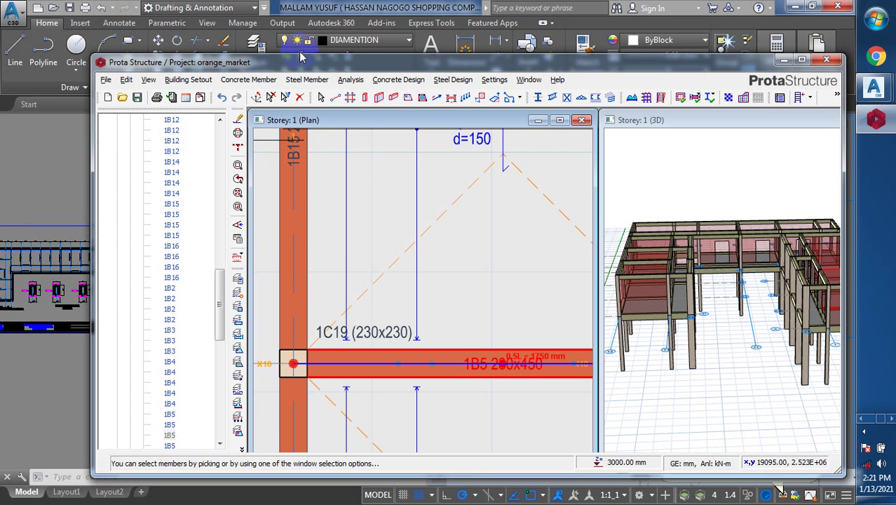
Step: Switch to the shopping complex drawing in AutoCAD and look over the first floor beam layout around panels P2, P6 and P7
mouse_move(891, 92)
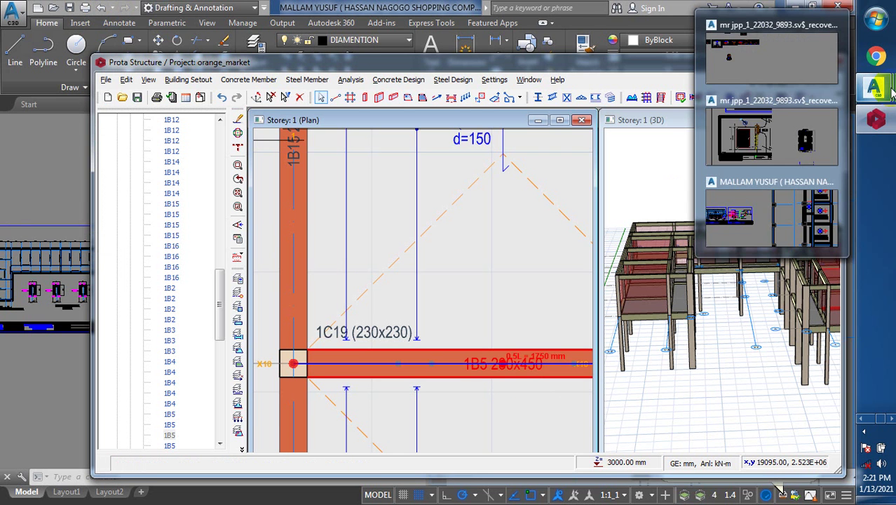
left_click(772, 214)
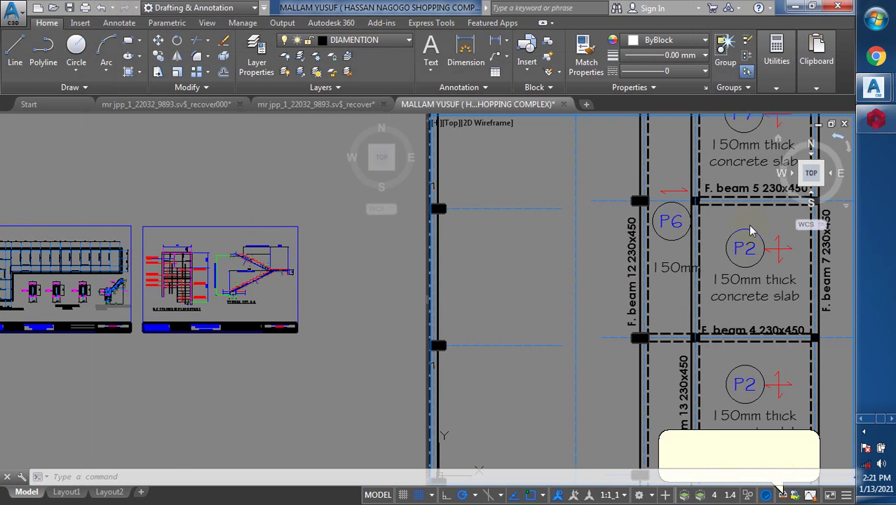
scroll(575, 259, "down", 4)
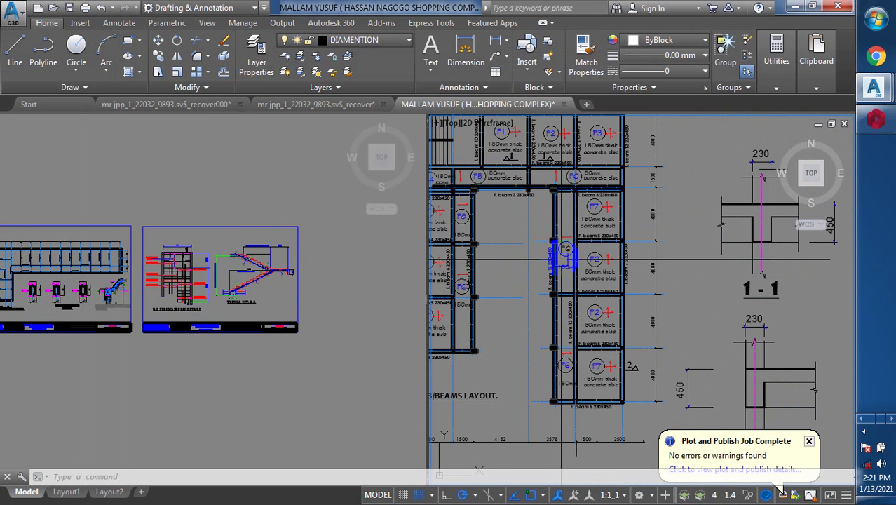
left_click(565, 246)
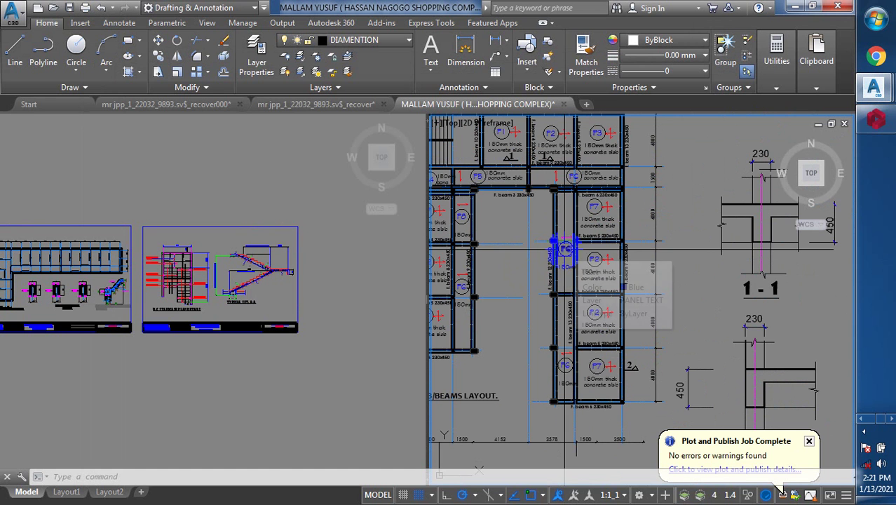
key("Escape")
Step: Locate the group of beam reinforcement details away from the drawing sheets in the other viewport
left_click(345, 300)
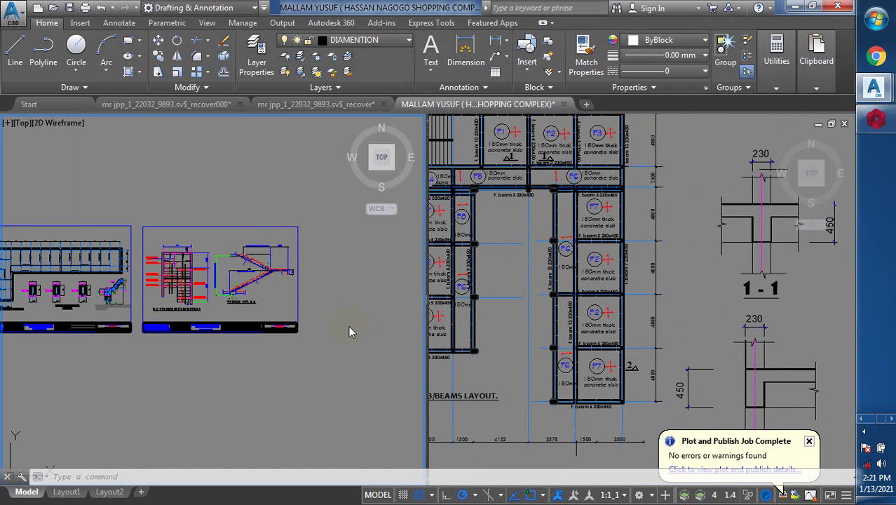
scroll(340, 265, "down", 4)
scroll(340, 263, "down", 3)
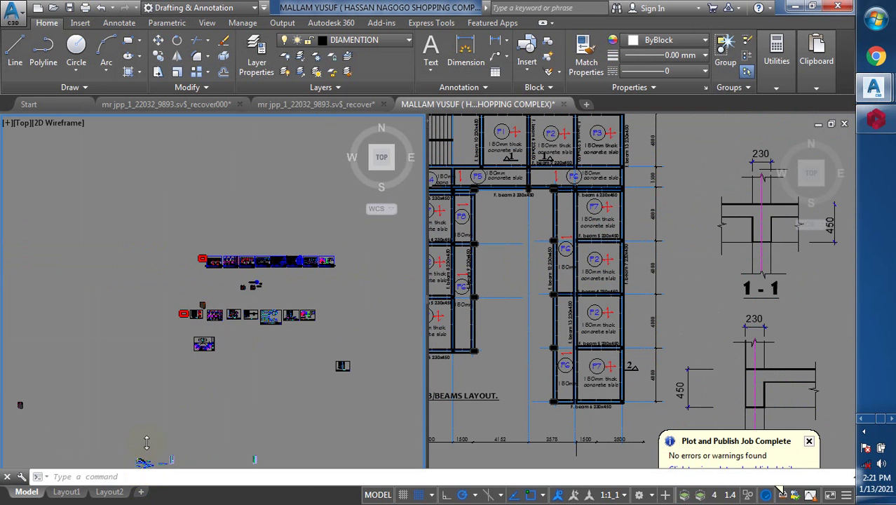
scroll(254, 261, "down", 2)
scroll(179, 381, "up", 2)
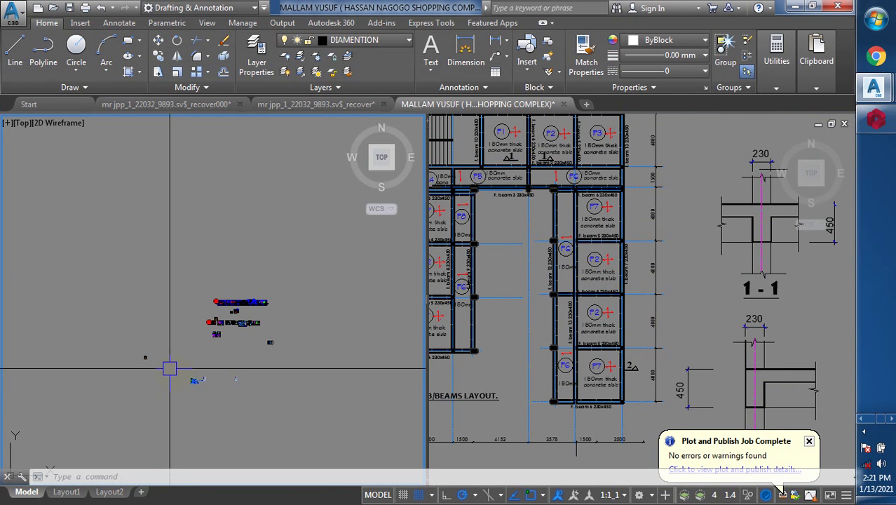
scroll(178, 381, "up", 4)
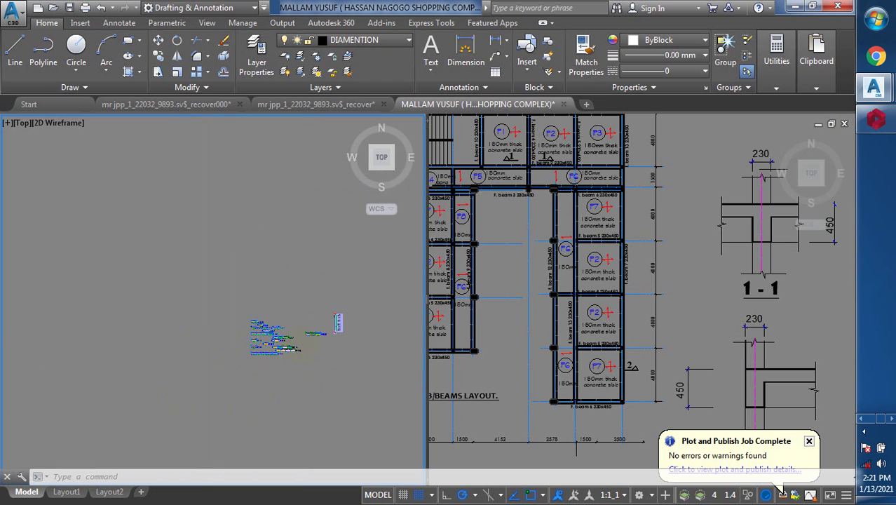
scroll(205, 340, "up", 5)
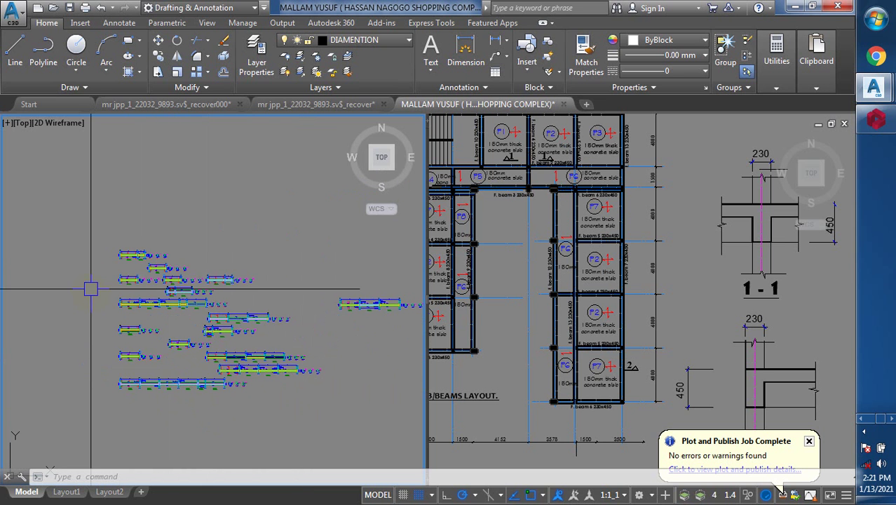
scroll(269, 326, "down", 2)
scroll(330, 343, "down", 4)
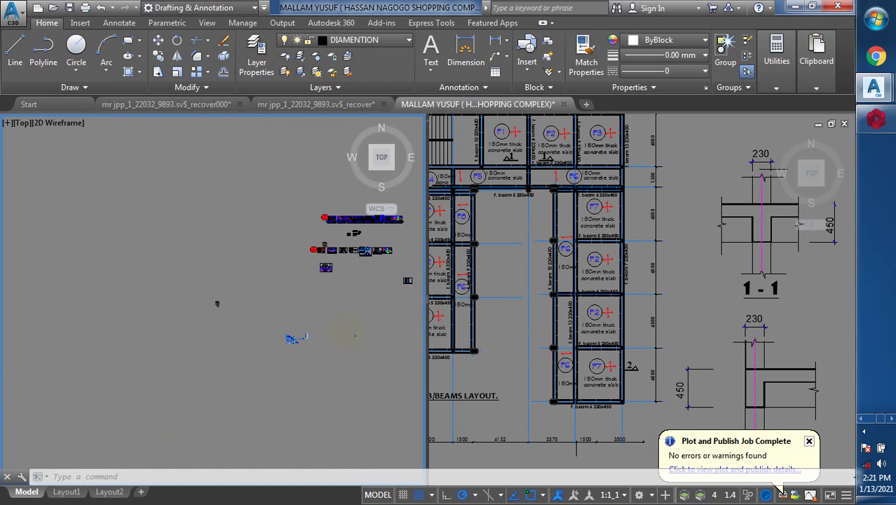
scroll(355, 361, "down", 3)
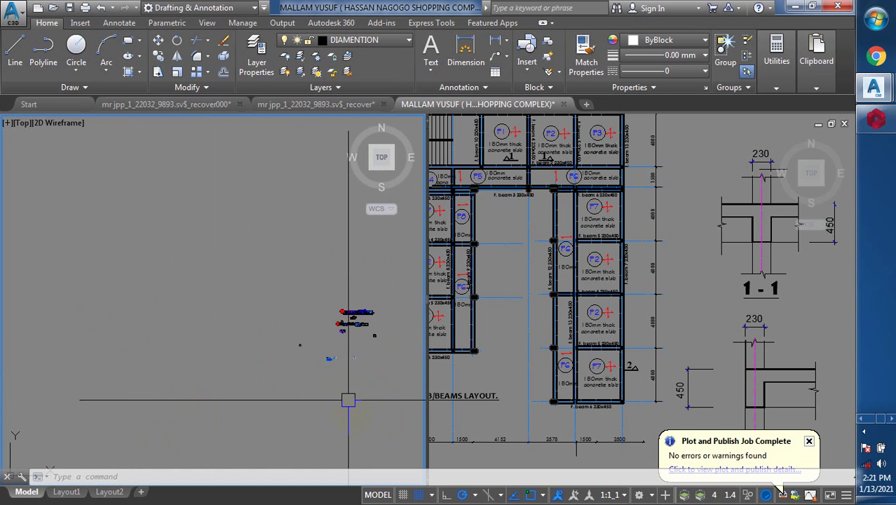
scroll(353, 369, "up", 2)
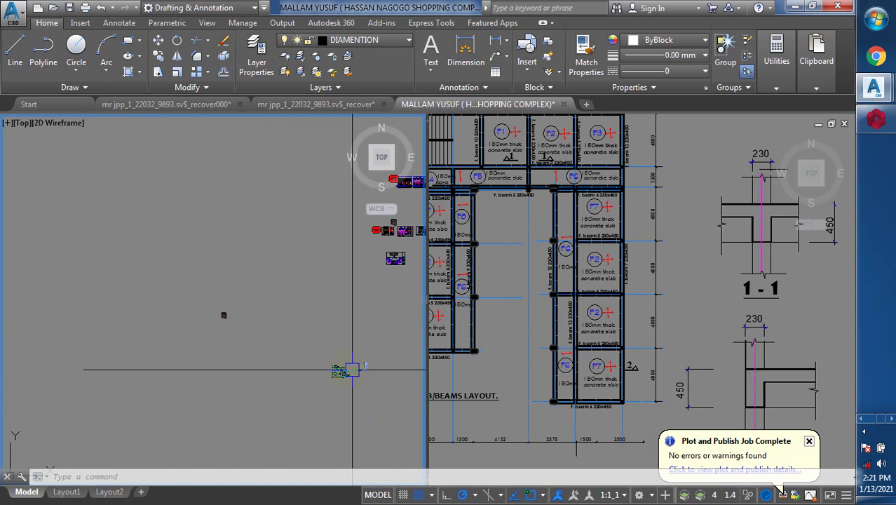
scroll(352, 370, "up", 5)
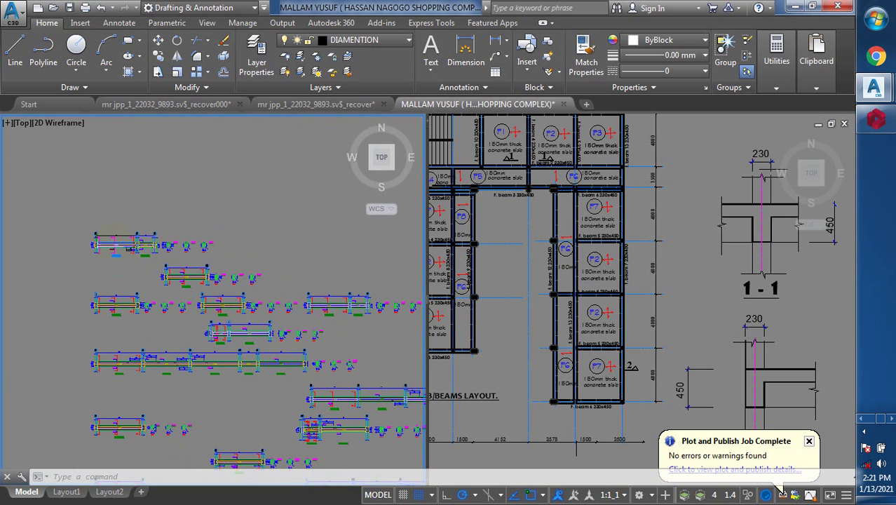
Step: Inspect the 1B4 and 1B6 230x450 beam details, their spans and cross-sections, within the whole set of beam details
scroll(115, 240, "up", 4)
scroll(91, 284, "up", 5)
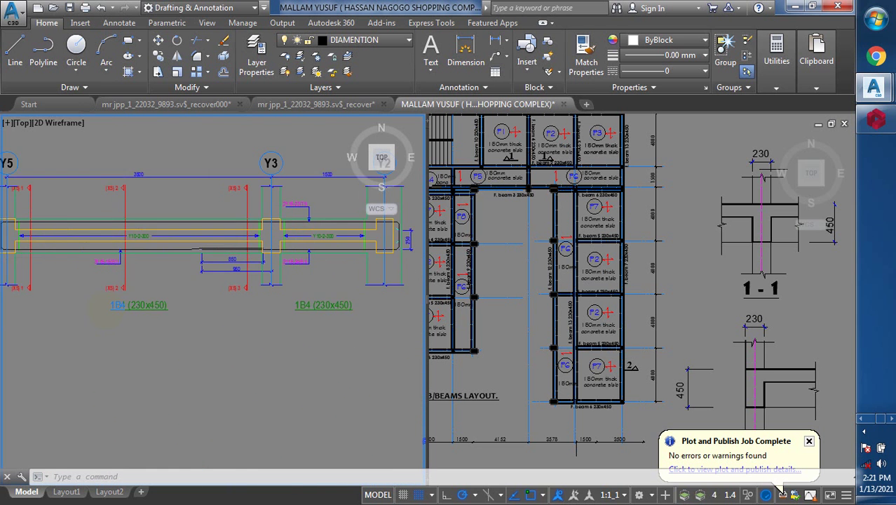
scroll(140, 273, "down", 6)
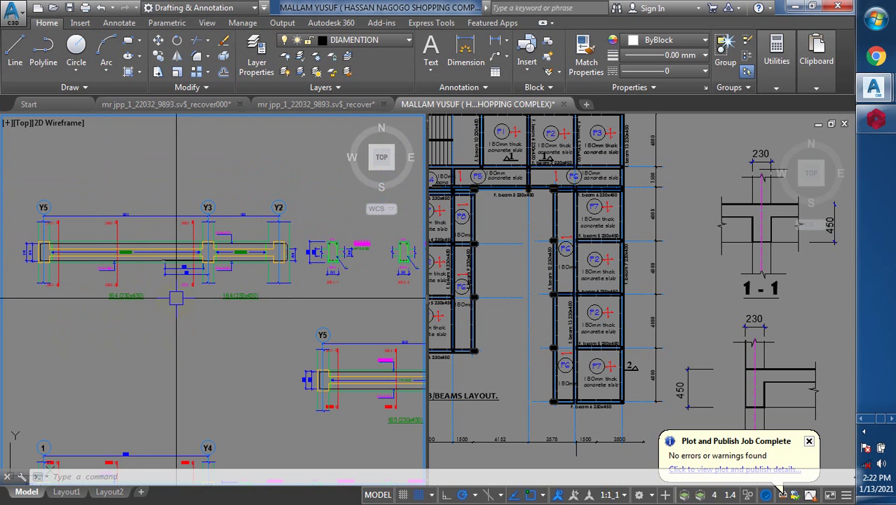
scroll(190, 245, "down", 3)
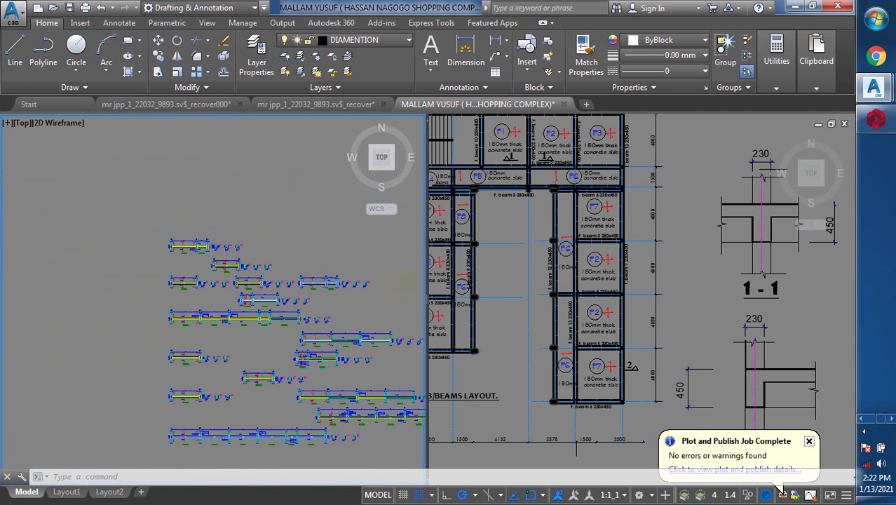
scroll(202, 312, "up", 6)
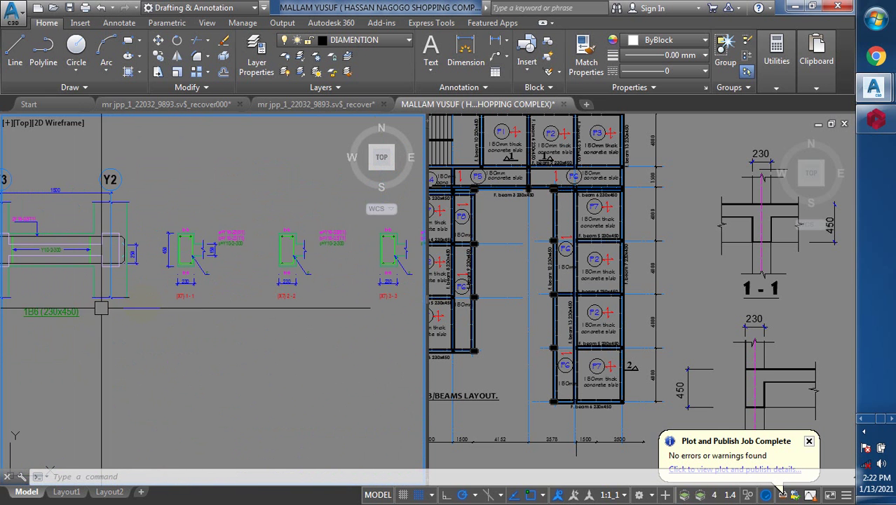
scroll(332, 296, "down", 5)
scroll(332, 297, "down", 5)
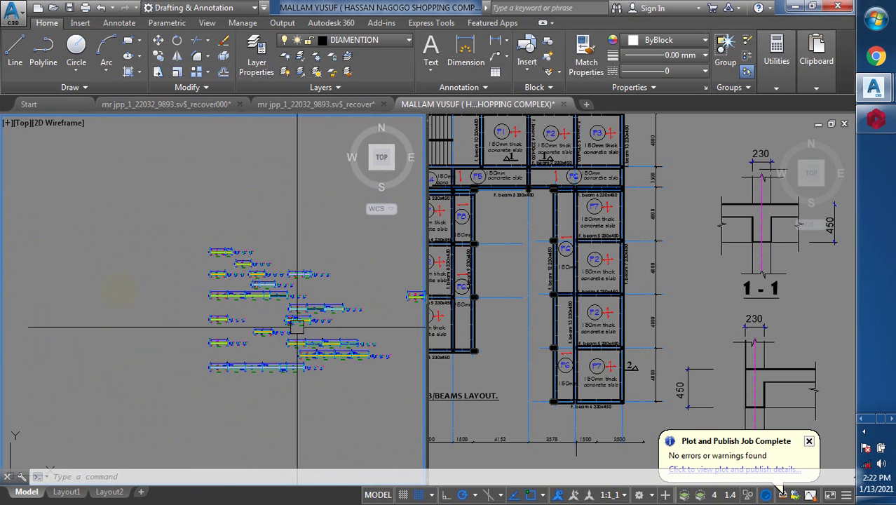
middle_click_drag(180, 303, 94, 281)
scroll(93, 285, "down", 3)
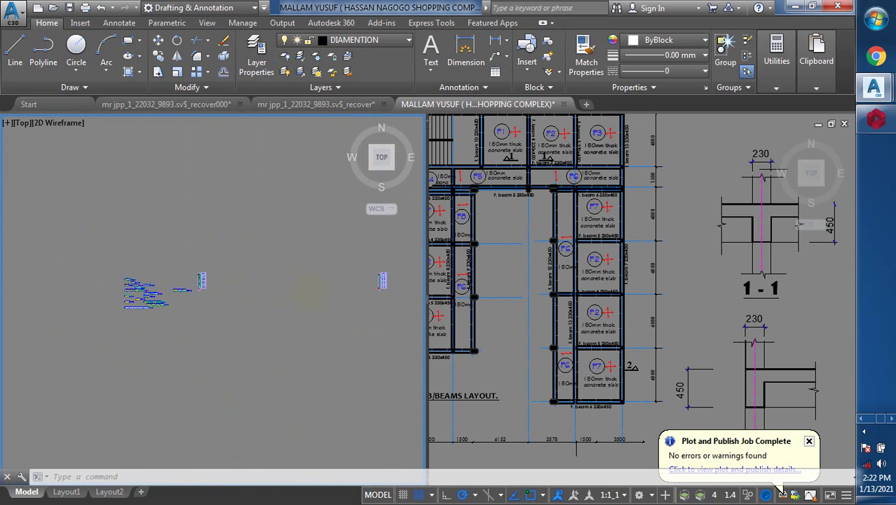
scroll(308, 292, "down", 3)
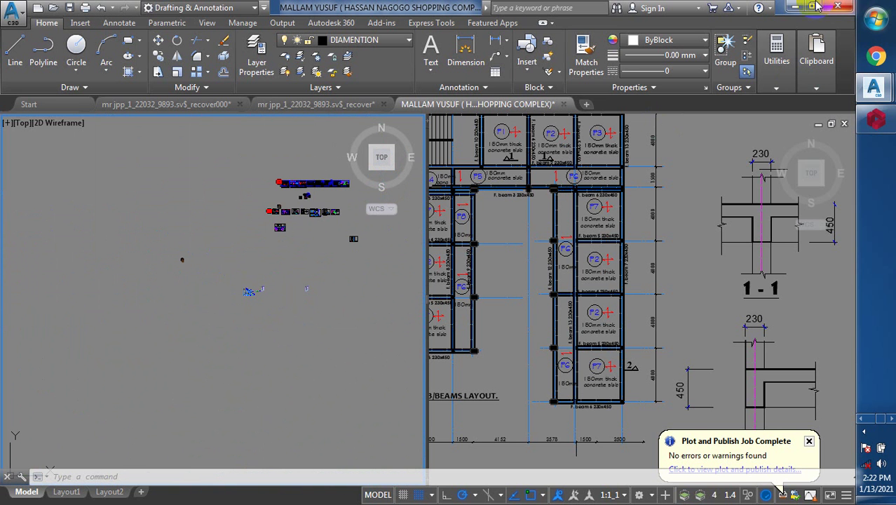
Step: Minimize the AutoCAD, ProtaStructure and Word windows to reach the desktop
left_click(794, 6)
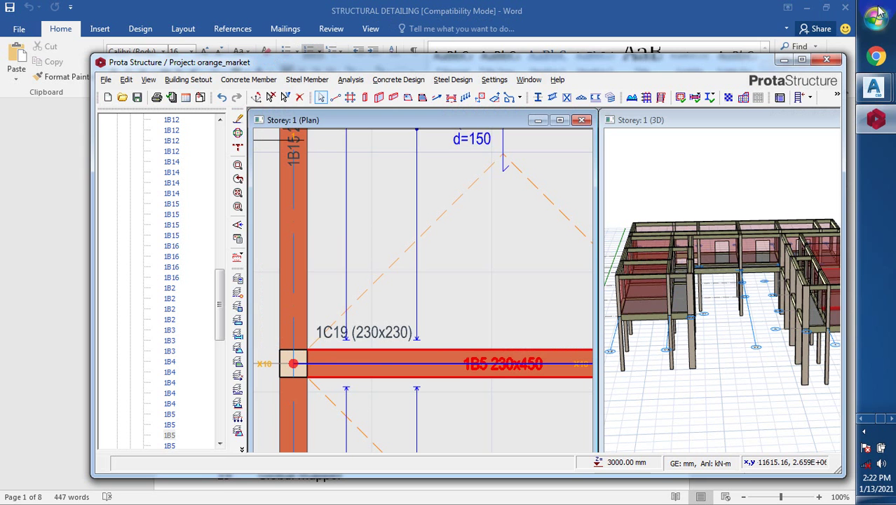
left_click(785, 59)
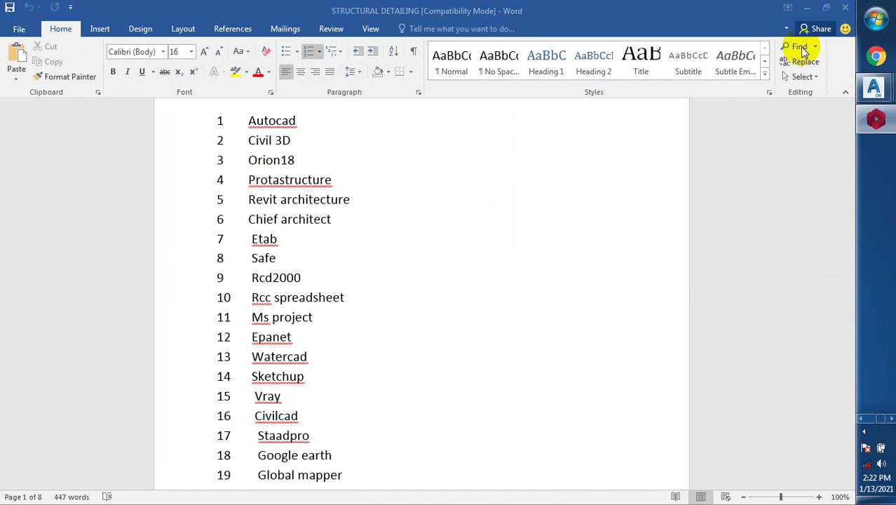
left_click(807, 7)
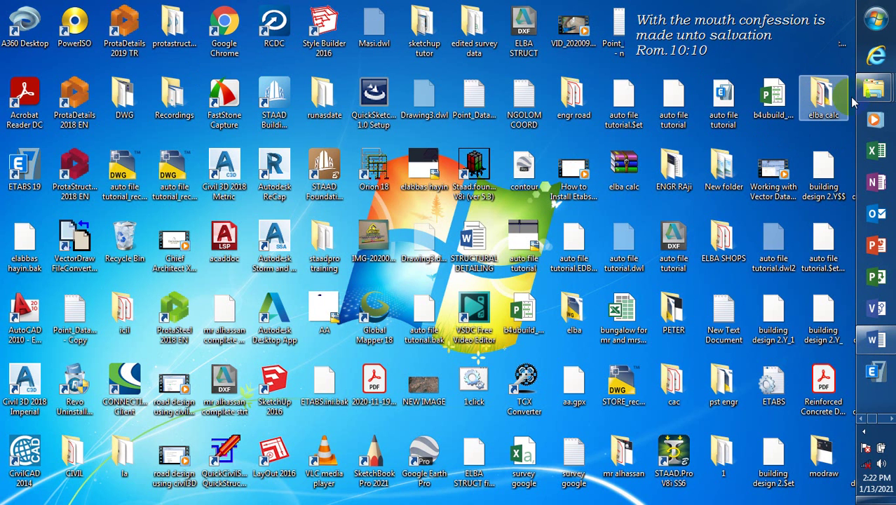
Step: Open the Drawing1 DWG file from the elba calc folder on the desktop
left_click(828, 102)
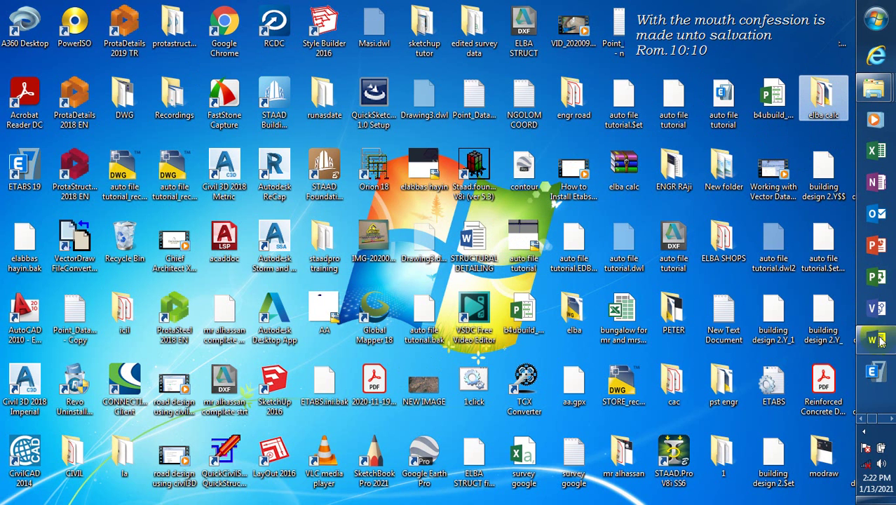
left_click(889, 419)
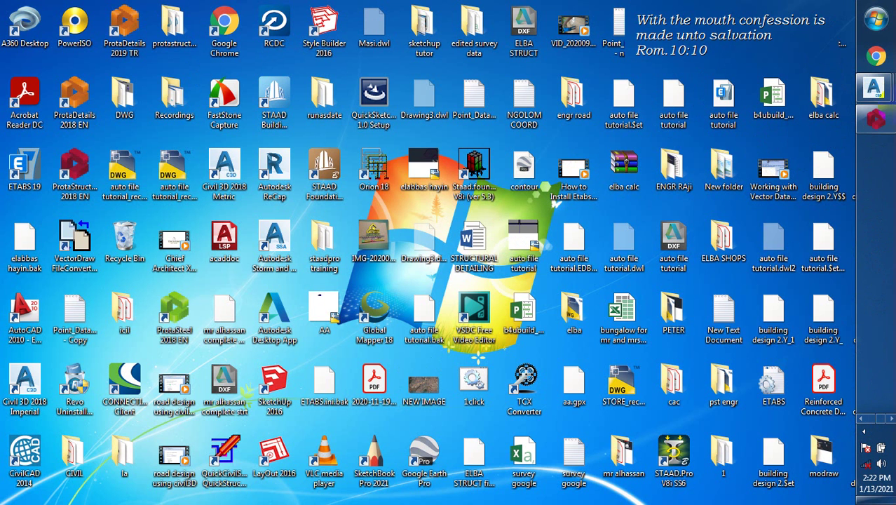
left_click(882, 125)
left_click(800, 101)
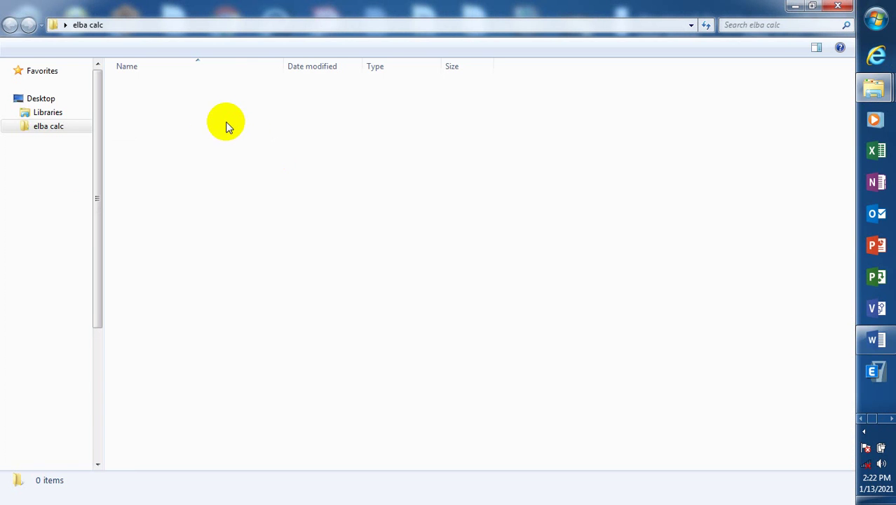
double_click(201, 86)
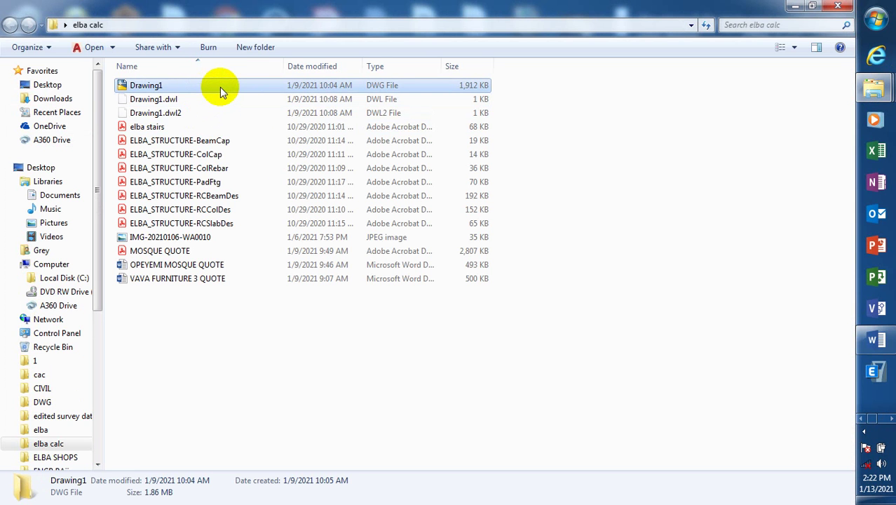
double_click(220, 89)
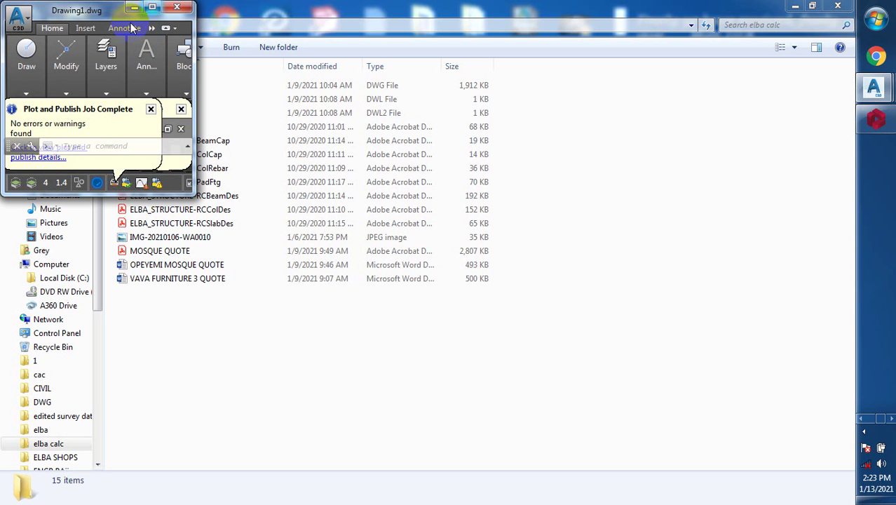
Step: Maximize the AutoCAD window, check the open drawings for Drawing1, and view the whole first floor slab and beams layout sheet
left_click(153, 8)
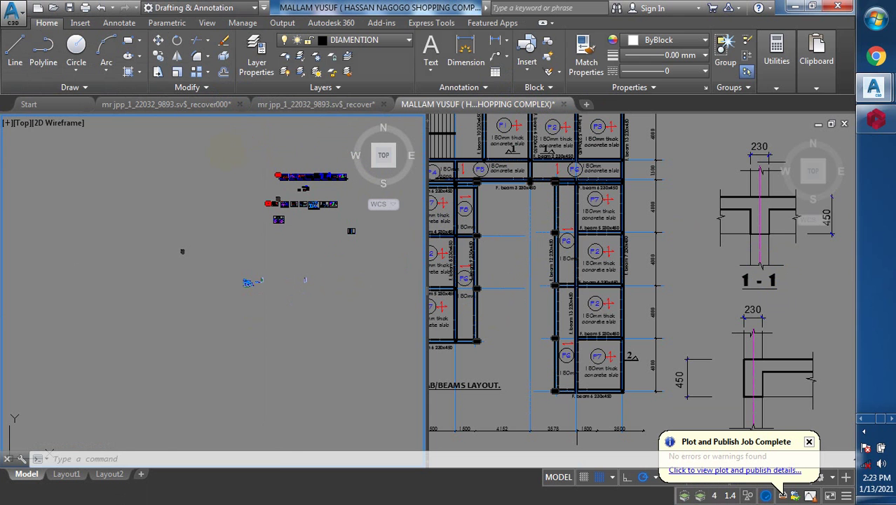
left_click(245, 205)
key("Escape")
key("Escape")
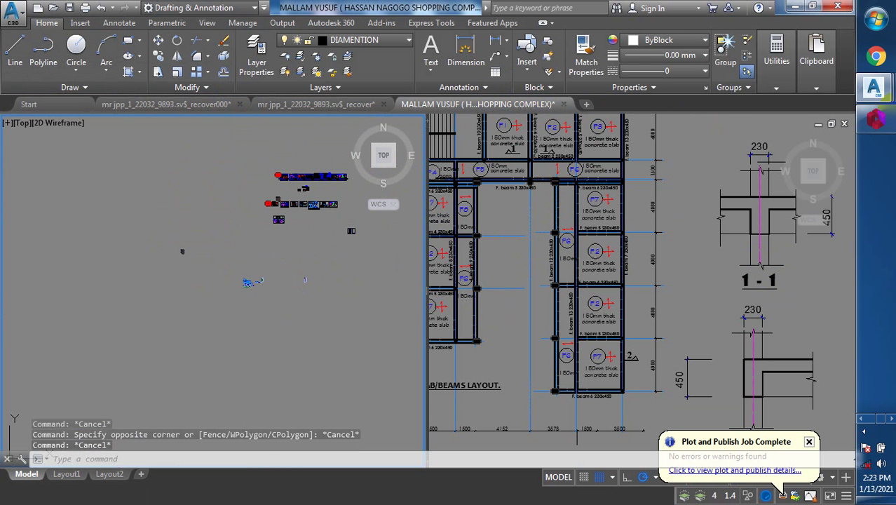
left_click(875, 89)
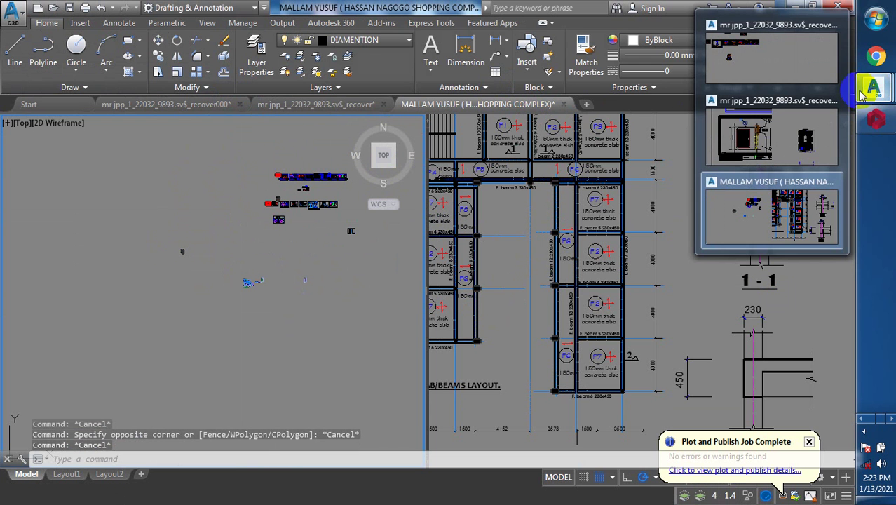
key("Escape")
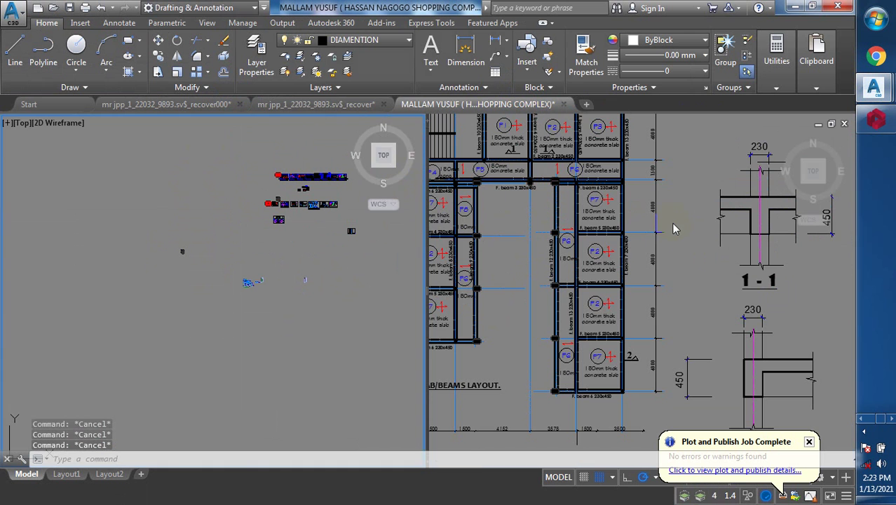
left_click(663, 246)
scroll(640, 133, "down", 3)
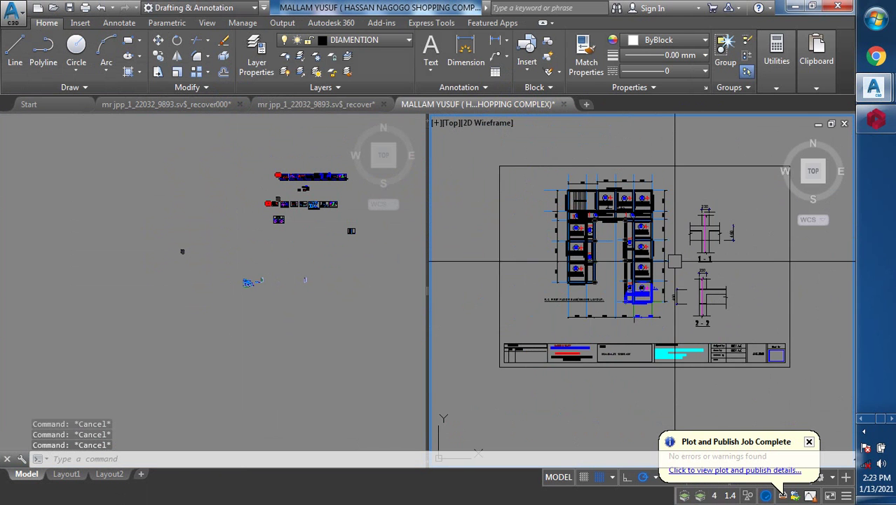
scroll(670, 243, "up", 2)
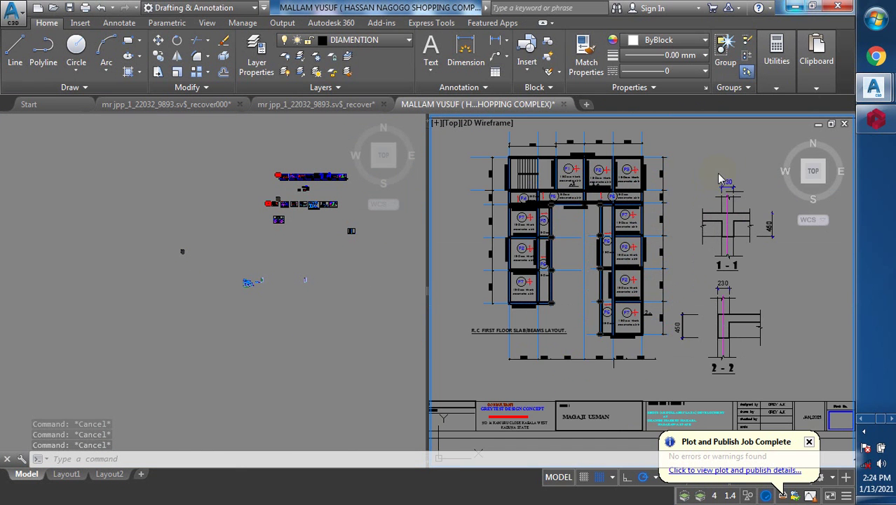
Step: Reopen the Drawing1 DWG file from the elba calc folder, continuing past the foreign DWG prompt, with AutoCAD maximized
left_click(797, 7)
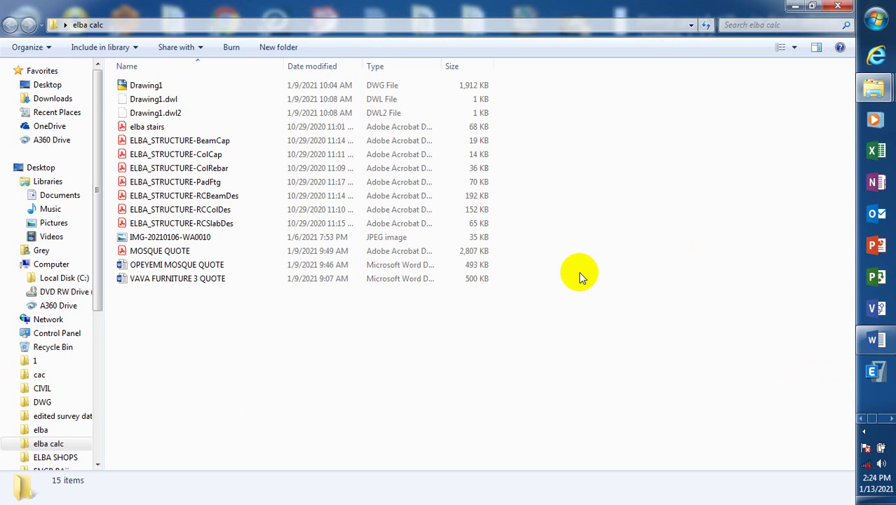
left_click(168, 86)
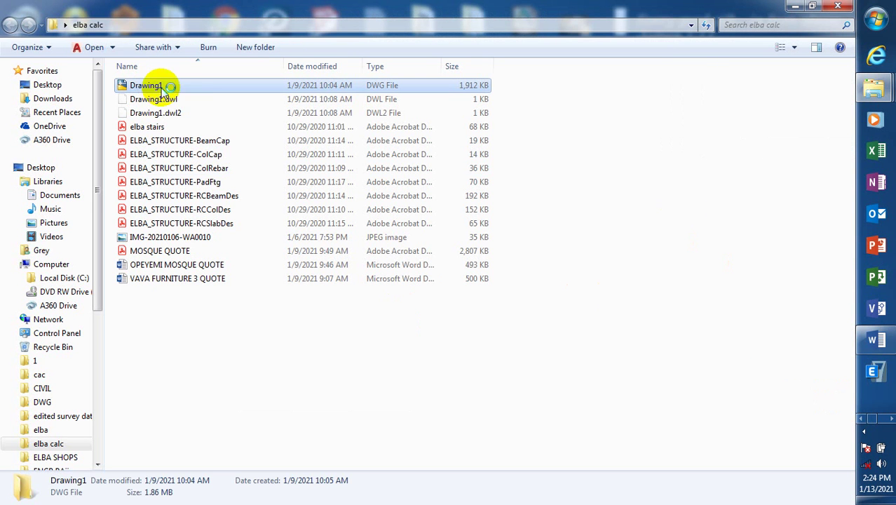
double_click(216, 90)
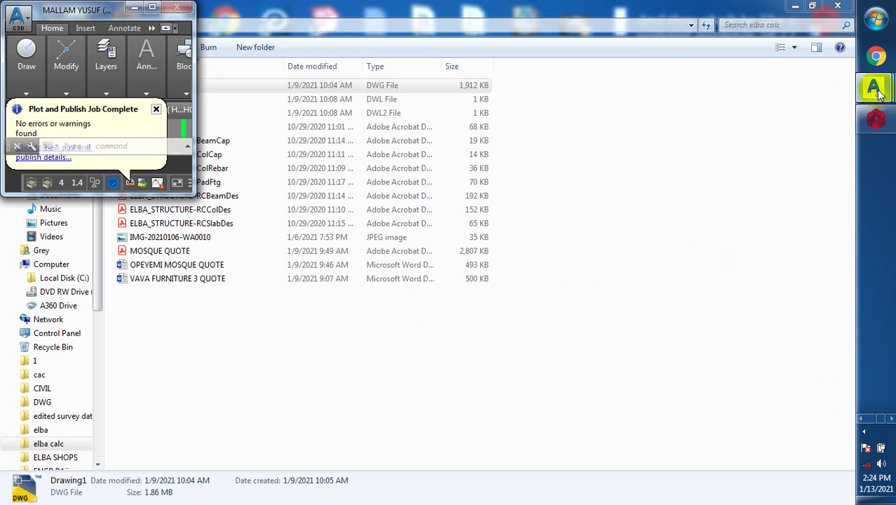
mouse_move(874, 88)
left_click(767, 210)
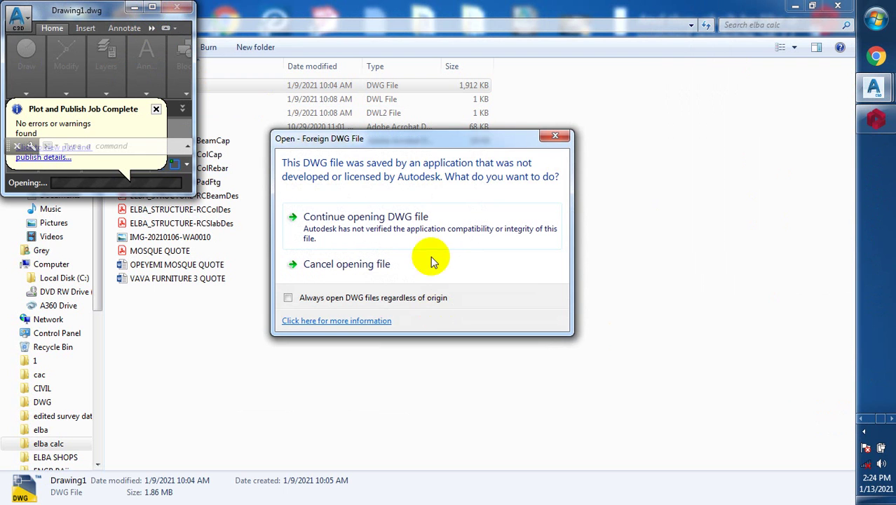
left_click(359, 274)
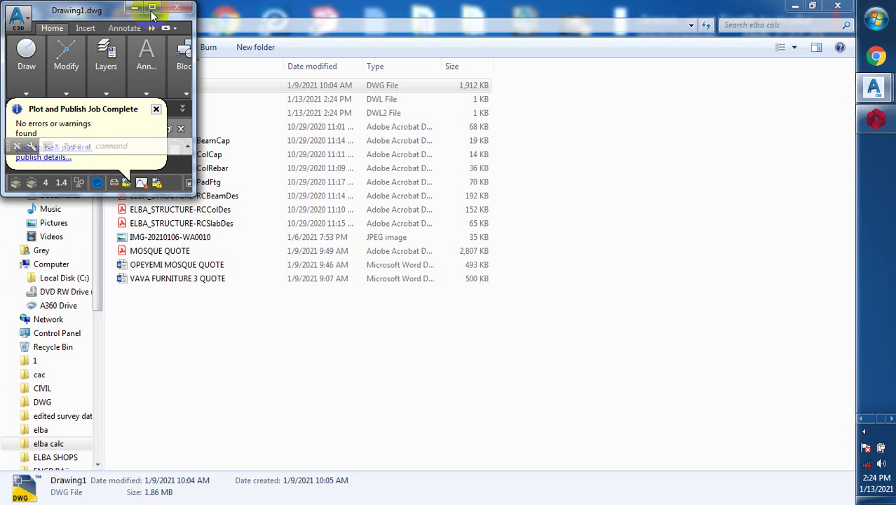
left_click(153, 8)
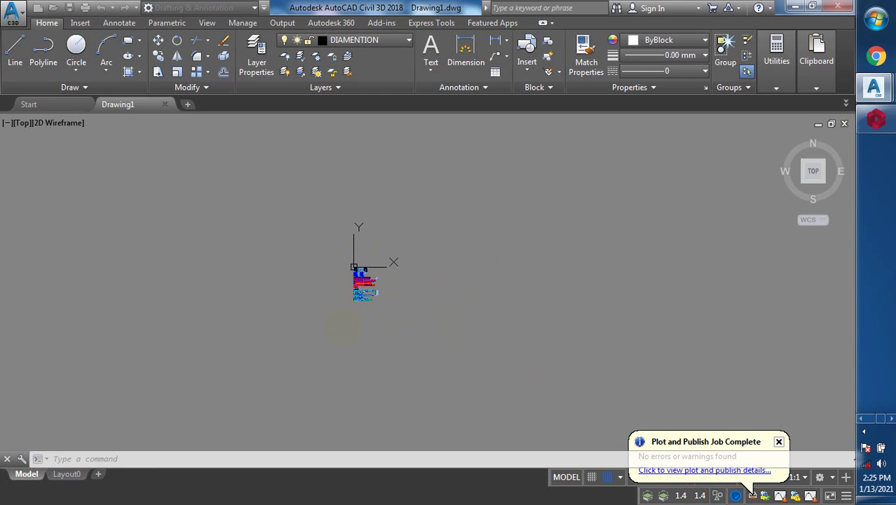
Step: Locate the rows of beam reinforcement details beneath the column details in Drawing1
scroll(344, 326, "up", 2)
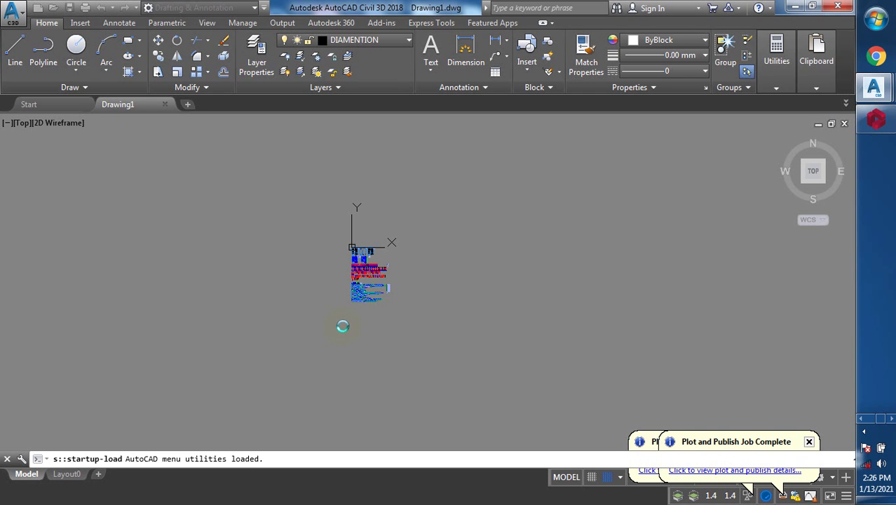
left_click(343, 325)
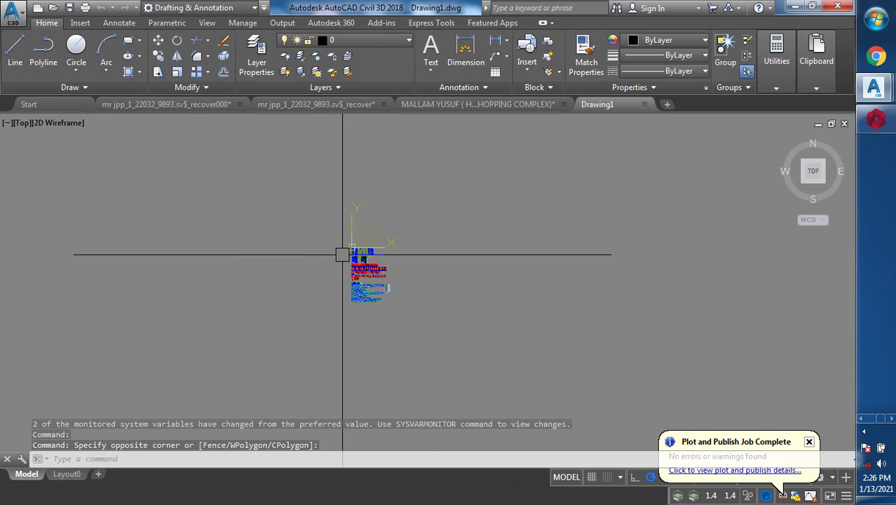
scroll(372, 252, "up", 4)
scroll(334, 367, "up", 7)
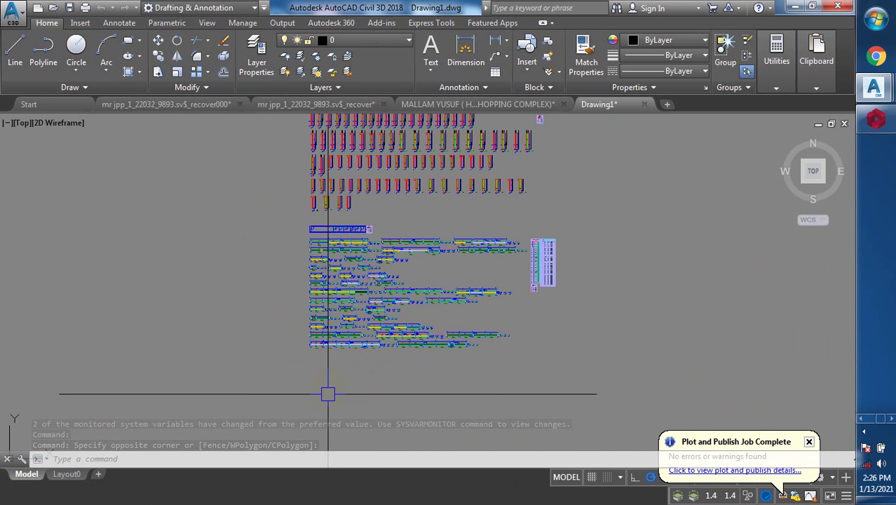
scroll(320, 133, "up", 6)
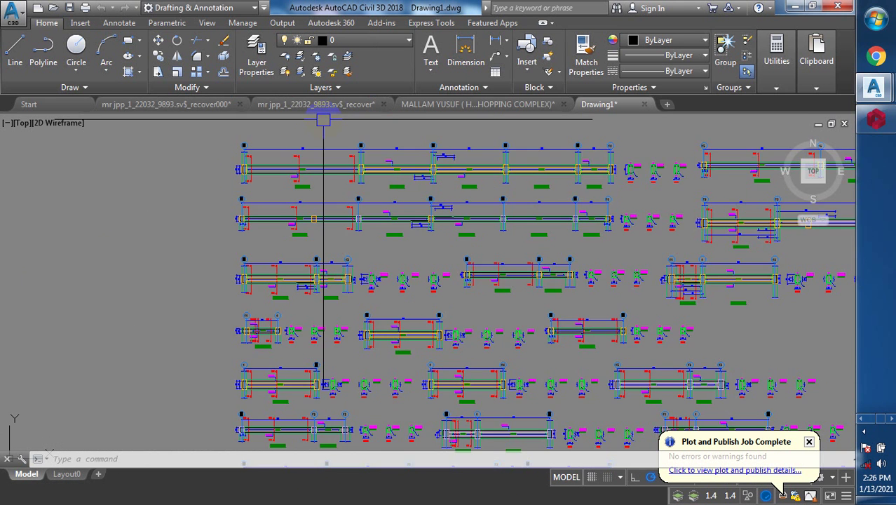
Step: Inspect the labels repeated along the spans of the 1B1 230x450 beam detail, from grid Y5 onward
scroll(300, 275, "up", 3)
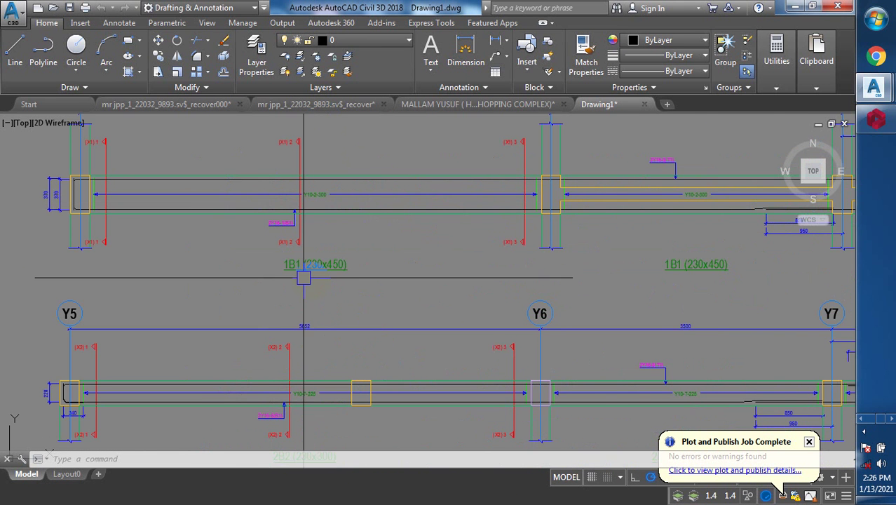
scroll(308, 281, "down", 3)
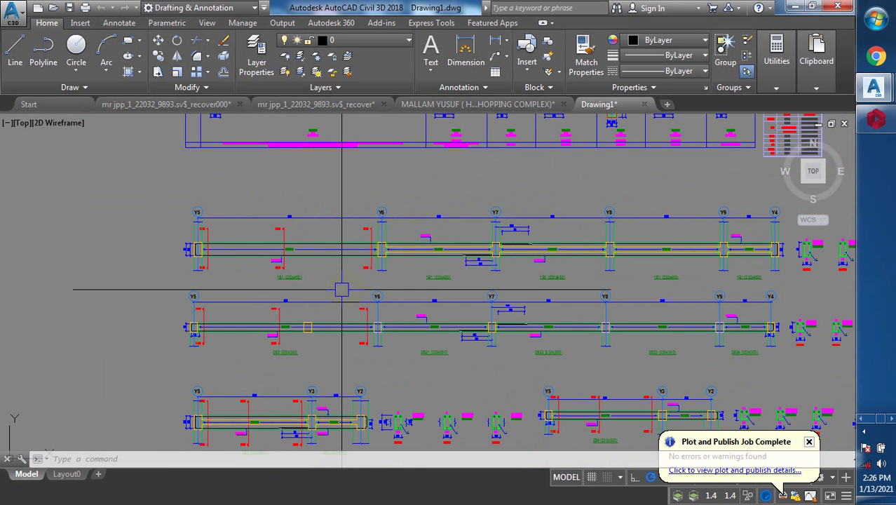
scroll(337, 290, "up", 2)
scroll(512, 288, "up", 2)
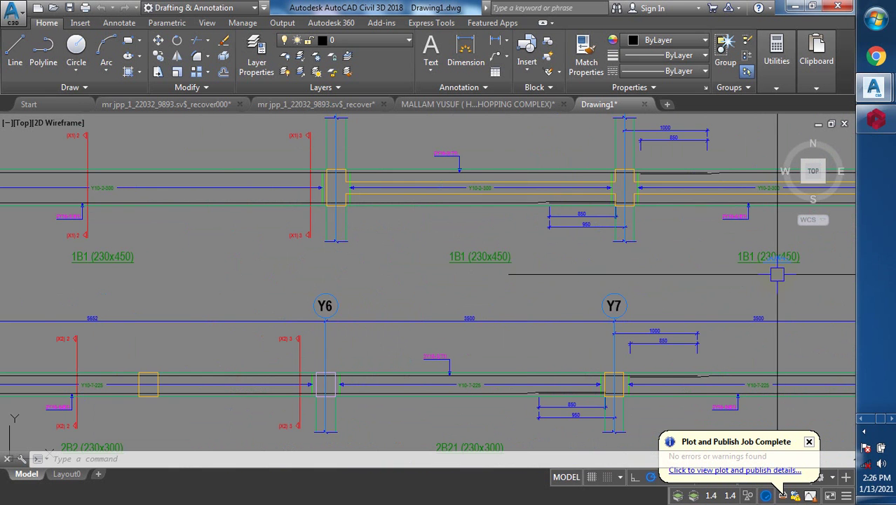
middle_click_drag(523, 280, 420, 274)
scroll(421, 281, "down", 2)
scroll(426, 281, "down", 2)
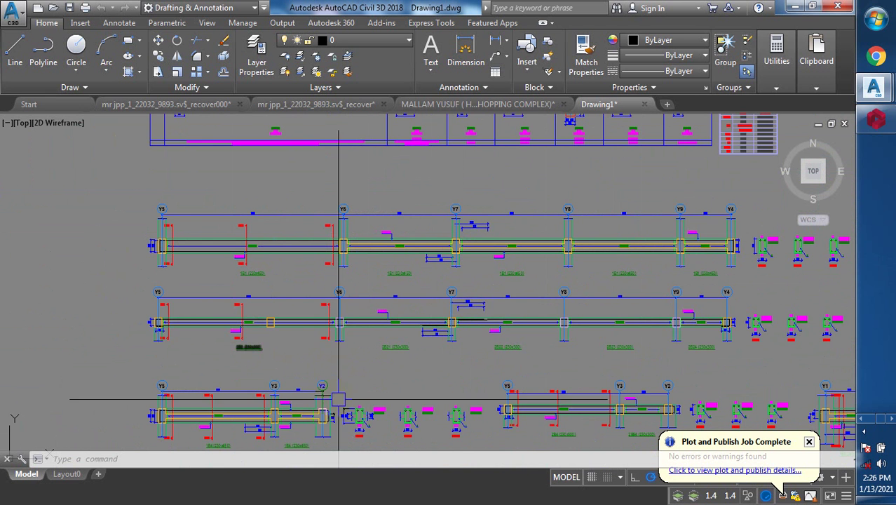
Step: Inspect the 230x300 beam spans labelled 2B2, 2B21 and 2B22, and the bottom bar callout of 2B2
scroll(317, 384, "up", 3)
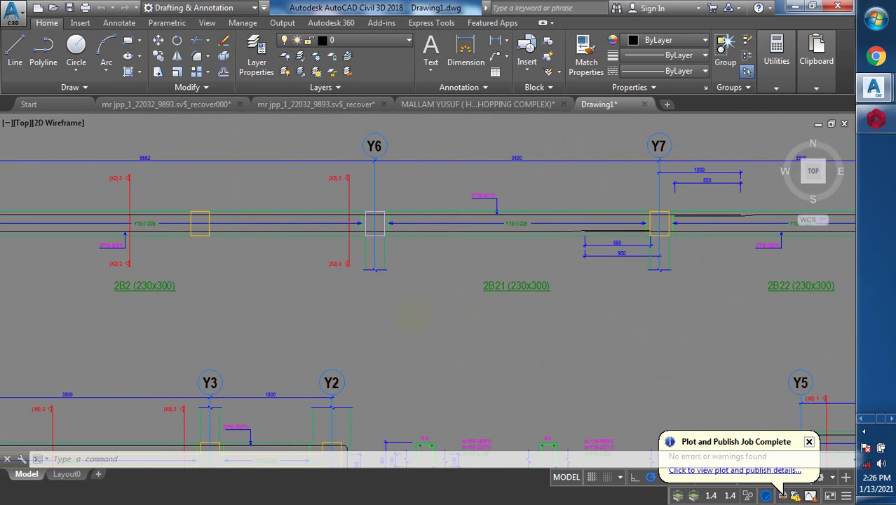
scroll(414, 281, "down", 5)
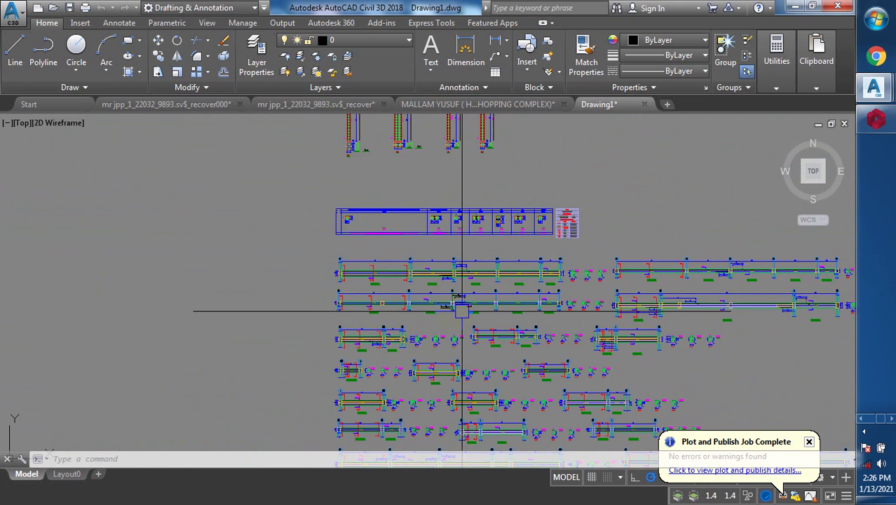
scroll(456, 309, "up", 2)
scroll(273, 303, "up", 3)
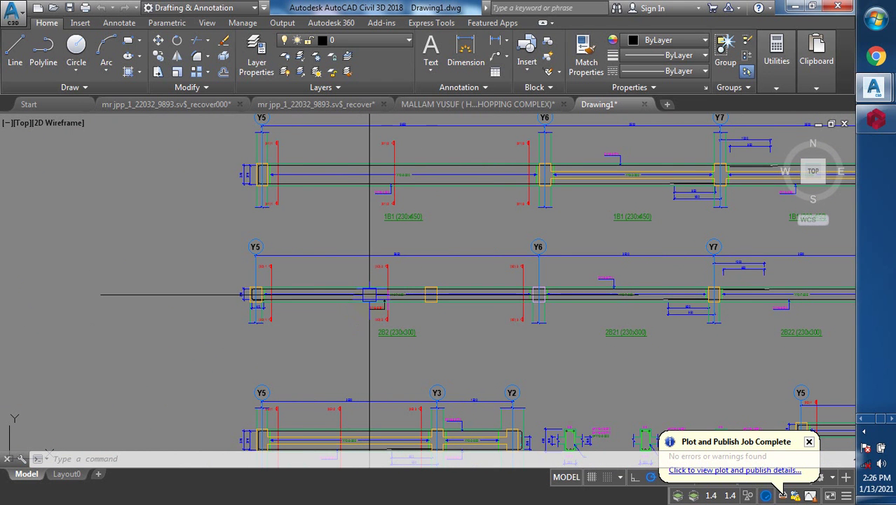
scroll(370, 296, "up", 4)
scroll(427, 394, "up", 2)
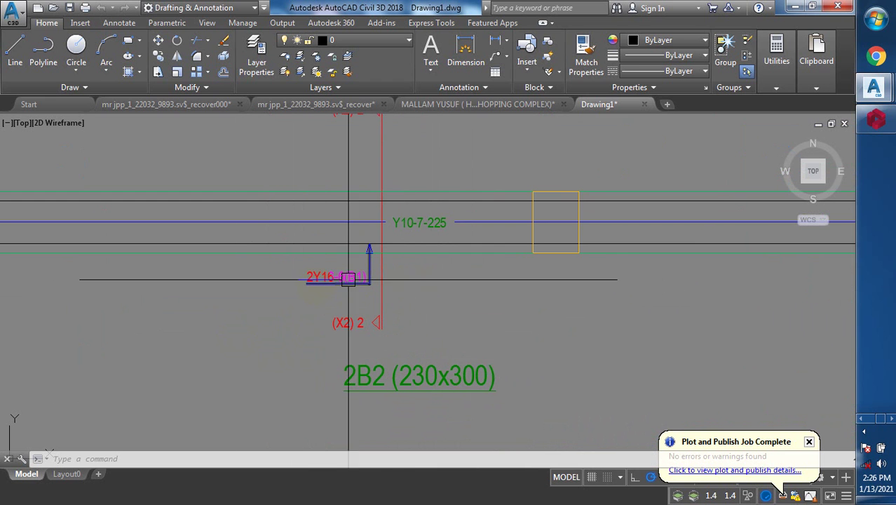
scroll(391, 335, "down", 2)
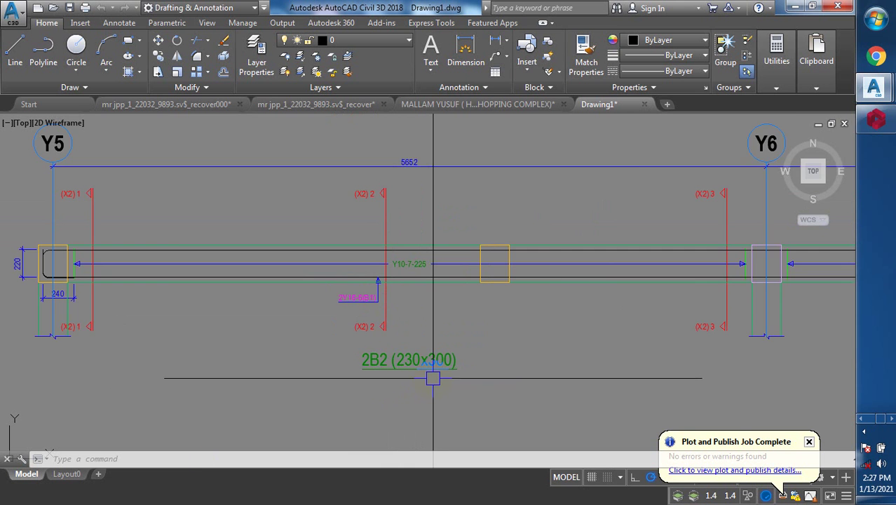
Step: Compare the 1B1 230x450 beam label and reinforcement with the 2B2 230x300 beam detail below it
scroll(432, 378, "down", 3)
scroll(431, 280, "up", 3)
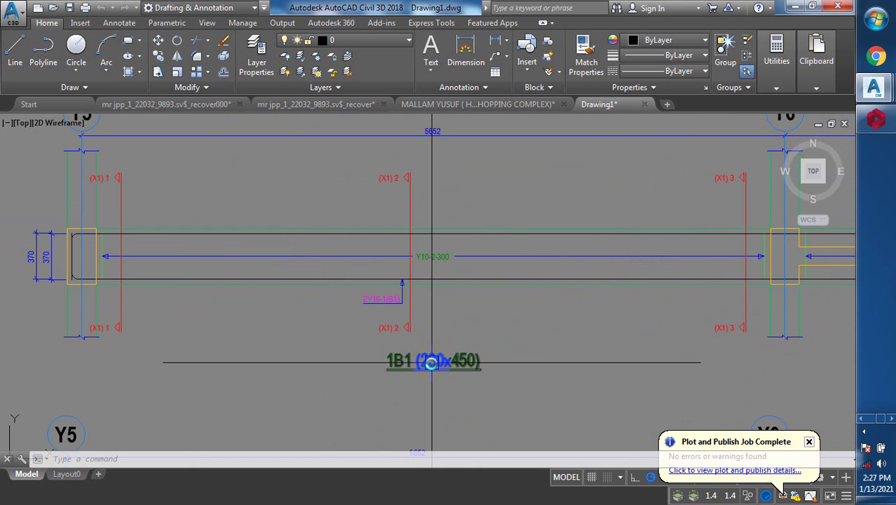
scroll(433, 364, "up", 2)
scroll(346, 326, "down", 5)
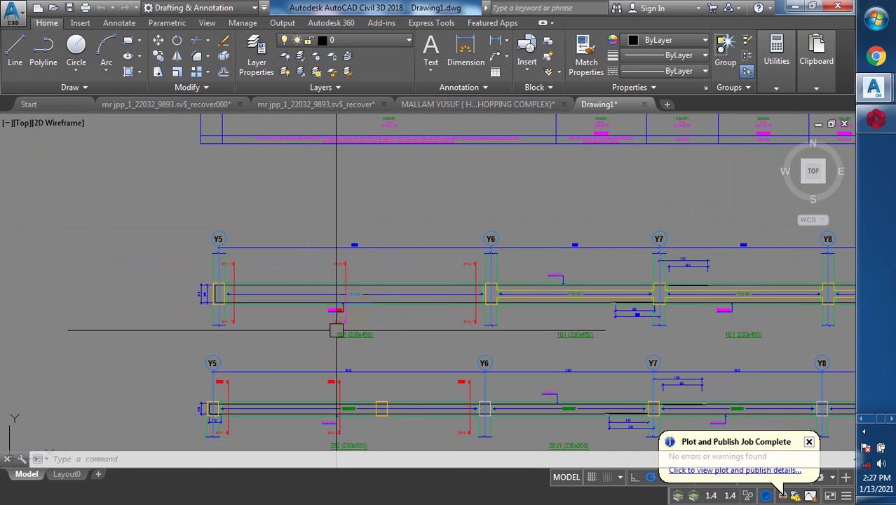
scroll(363, 375, "down", 2)
scroll(360, 399, "up", 2)
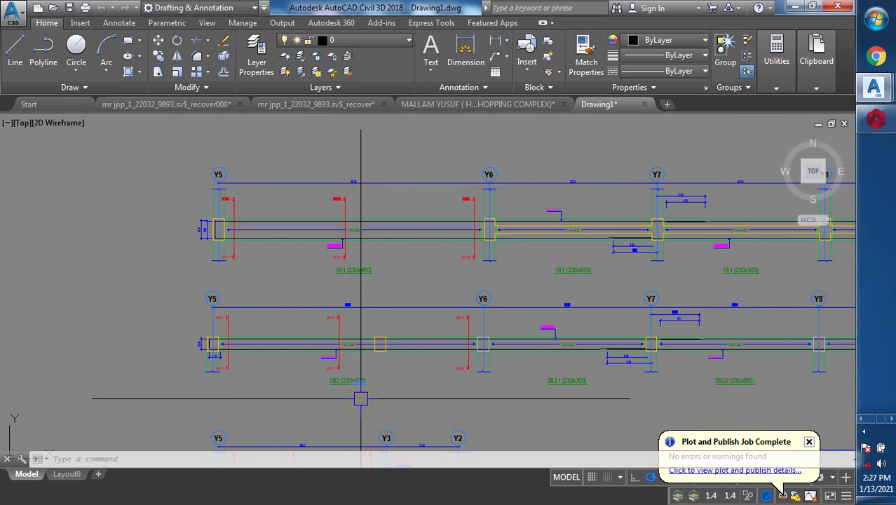
scroll(360, 399, "up", 2)
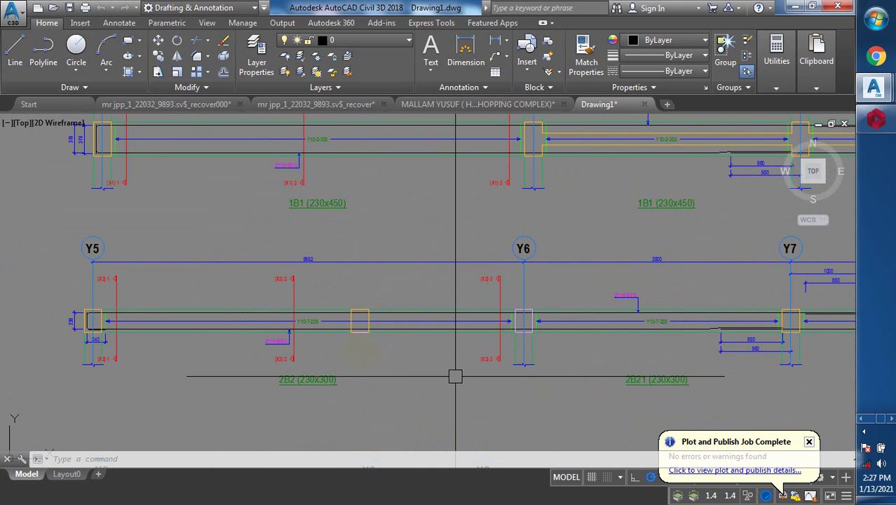
scroll(455, 376, "down", 4)
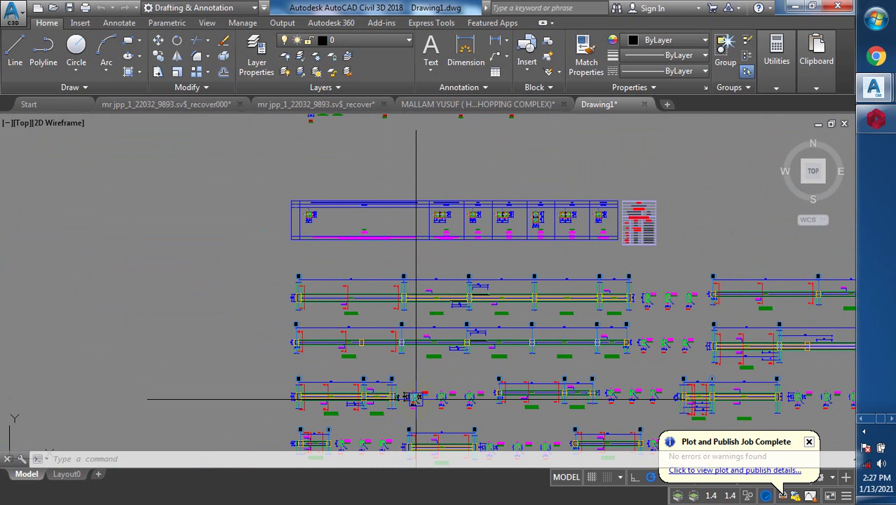
Step: Examine the cross-sections of the 1B1 and 2B24 beams, the neighbouring 2B1 and 1B3 details, and the 1B1 label again
mouse_move(416, 397)
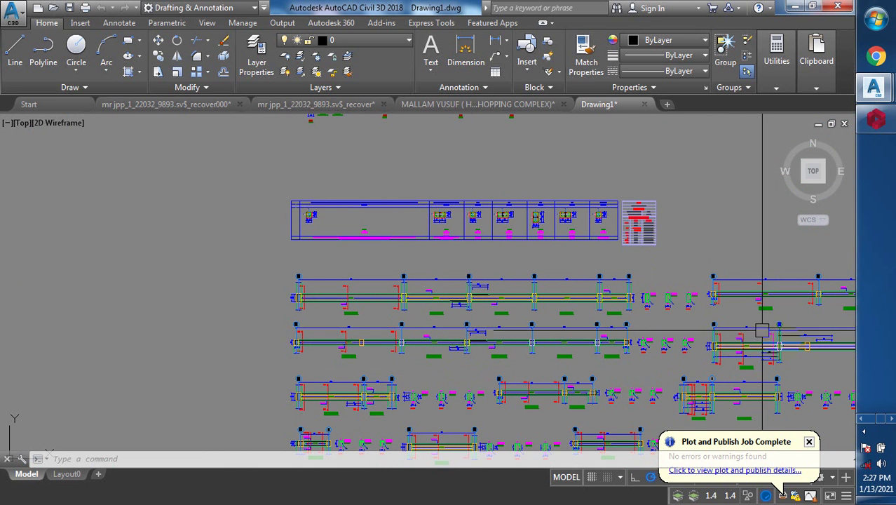
scroll(795, 349, "up", 8)
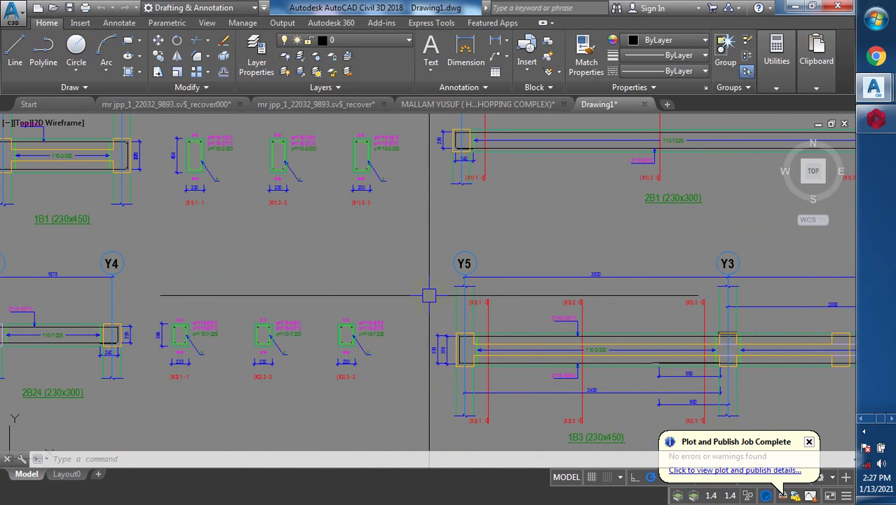
scroll(428, 286, "down", 5)
scroll(428, 286, "down", 2)
scroll(96, 260, "up", 7)
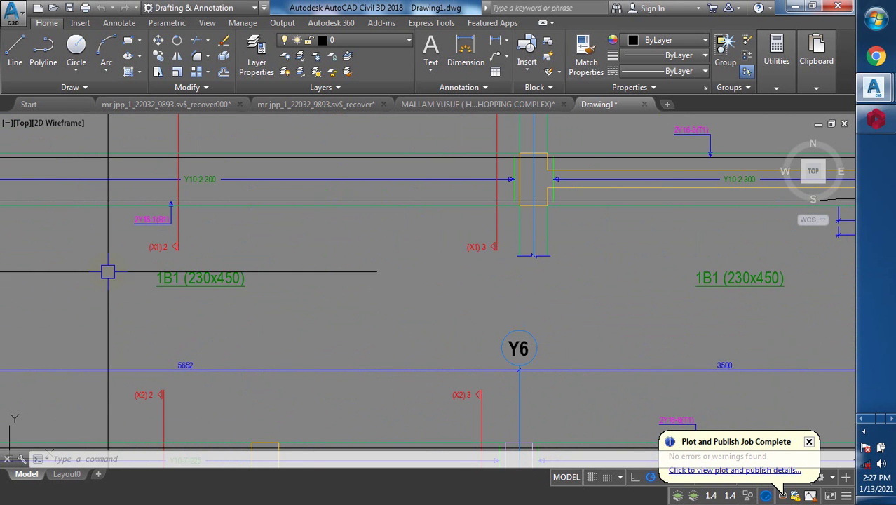
scroll(116, 263, "down", 7)
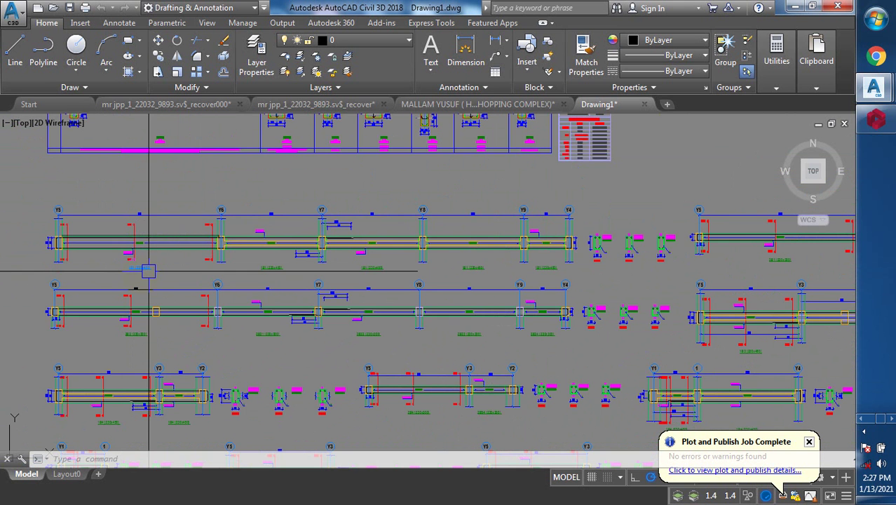
scroll(148, 271, "up", 6)
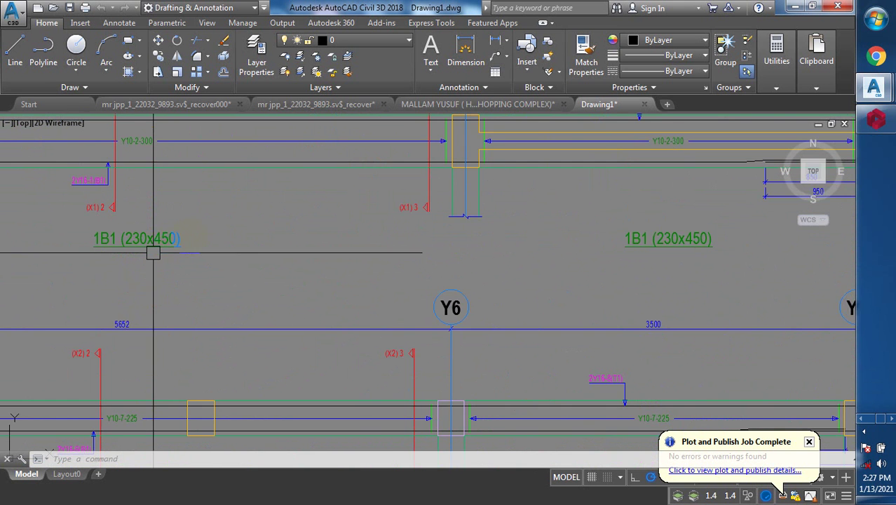
Step: Survey the rows of beam details in the drawing, from the 1B1 and 2B2 beams across to the neighbouring details
scroll(152, 252, "down", 5)
scroll(146, 397, "up", 2)
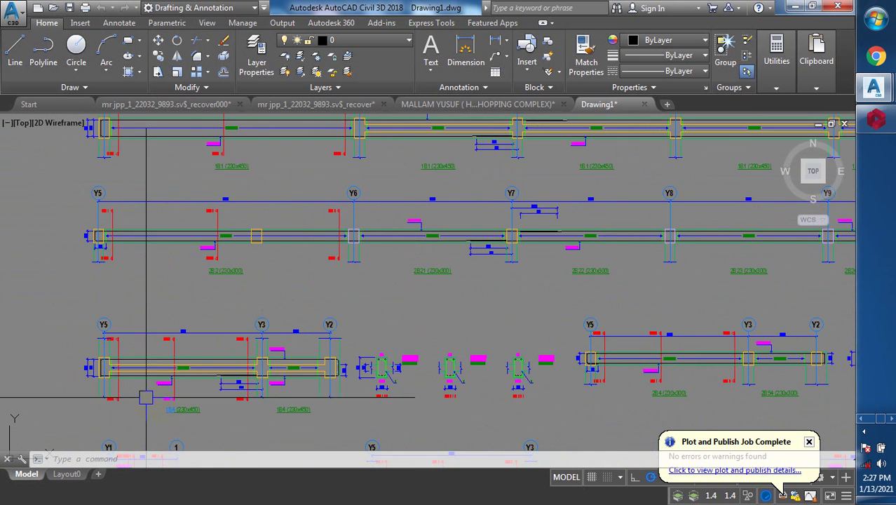
scroll(146, 398, "down", 2)
scroll(164, 403, "up", 4)
scroll(120, 316, "down", 5)
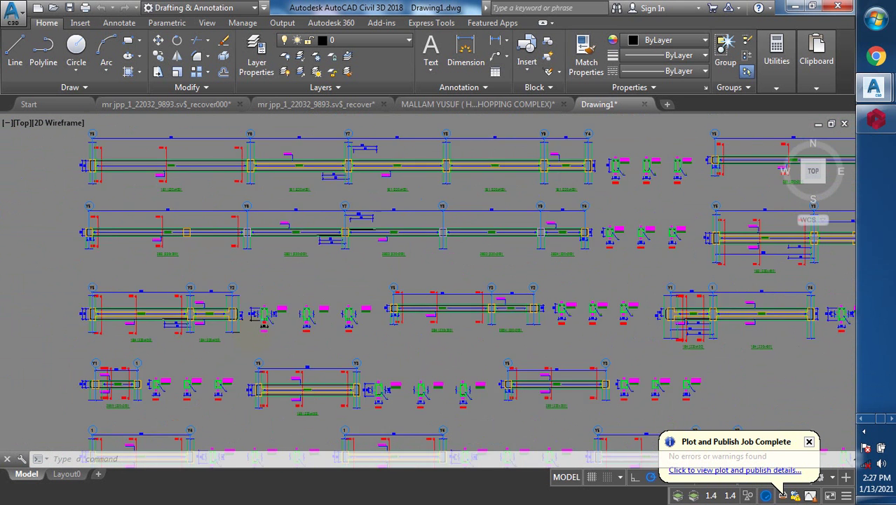
scroll(494, 316, "down", 2)
scroll(536, 286, "up", 6)
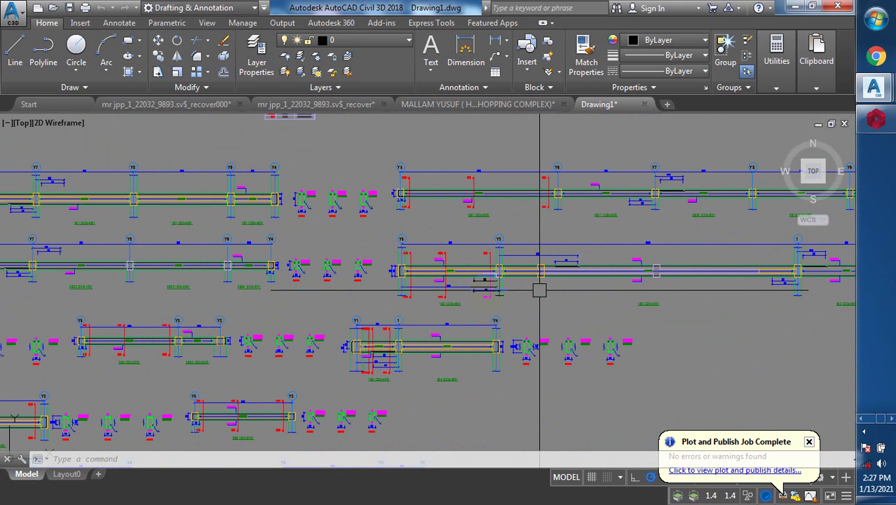
scroll(421, 266, "down", 4)
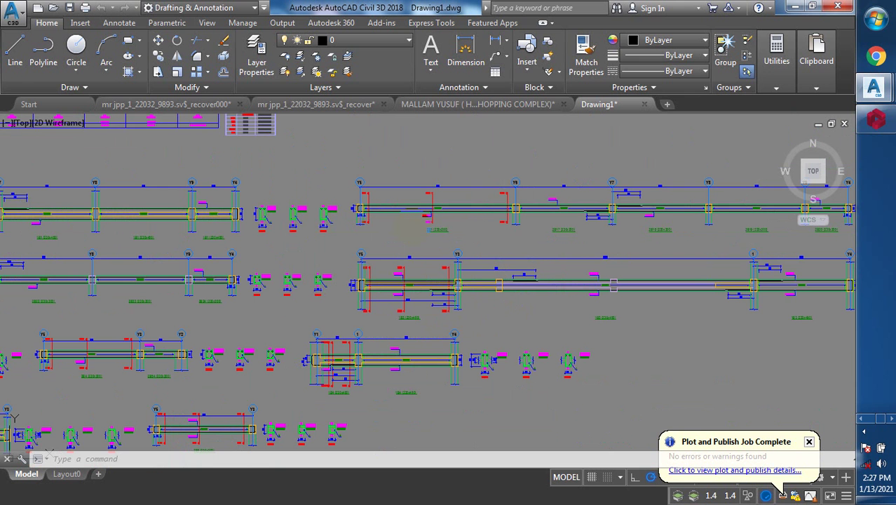
scroll(399, 302, "down", 2)
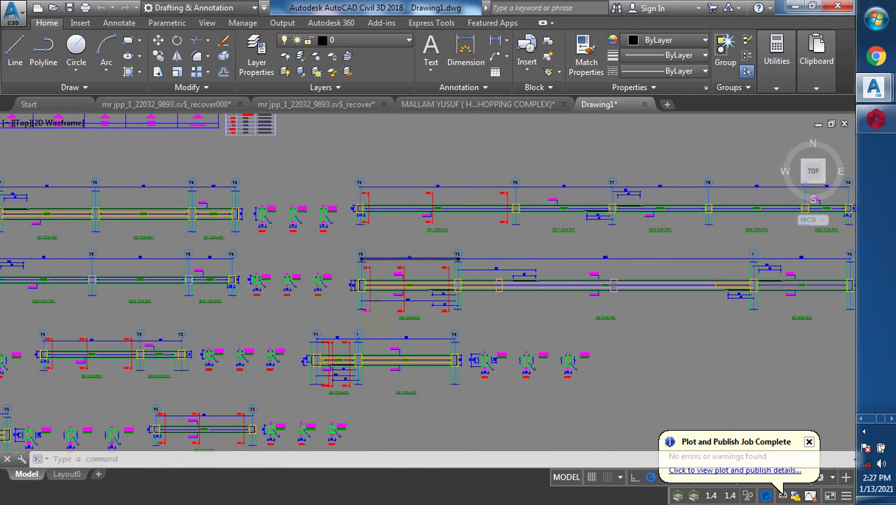
Step: Inspect the label and dimensions of the 1B4 230x450 beam detail cut by the X9 sections
scroll(399, 301, "up", 4)
scroll(394, 311, "down", 4)
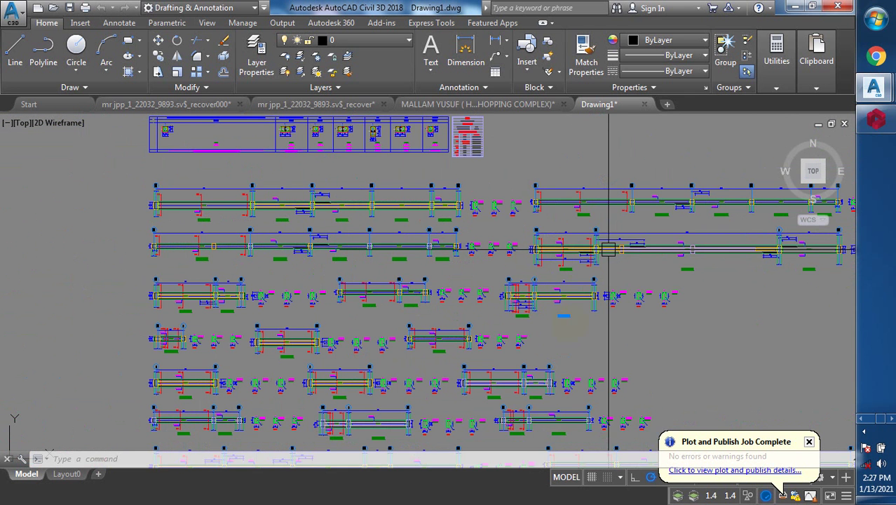
scroll(480, 339, "up", 5)
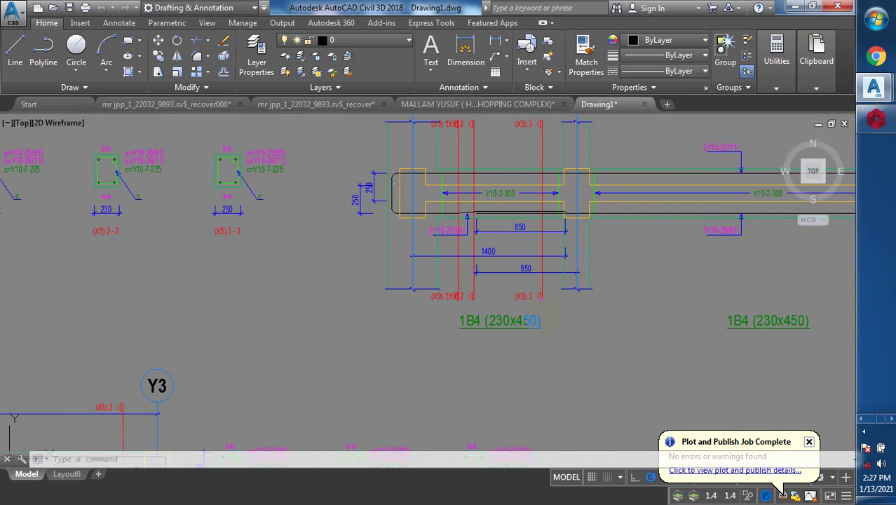
scroll(482, 339, "down", 5)
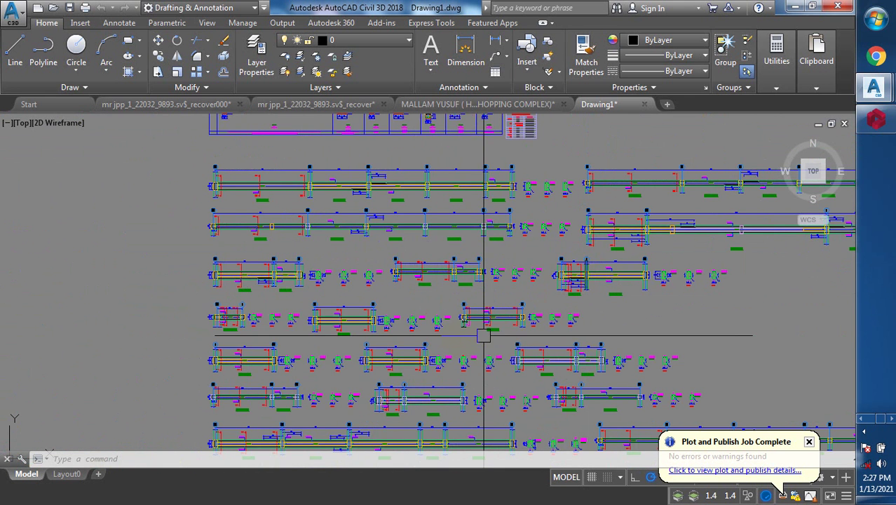
Step: Locate the 1B5 230x450 beam details, including those spanning grids Y5 to Y3 and grids 1 to Y4
scroll(361, 339, "up", 5)
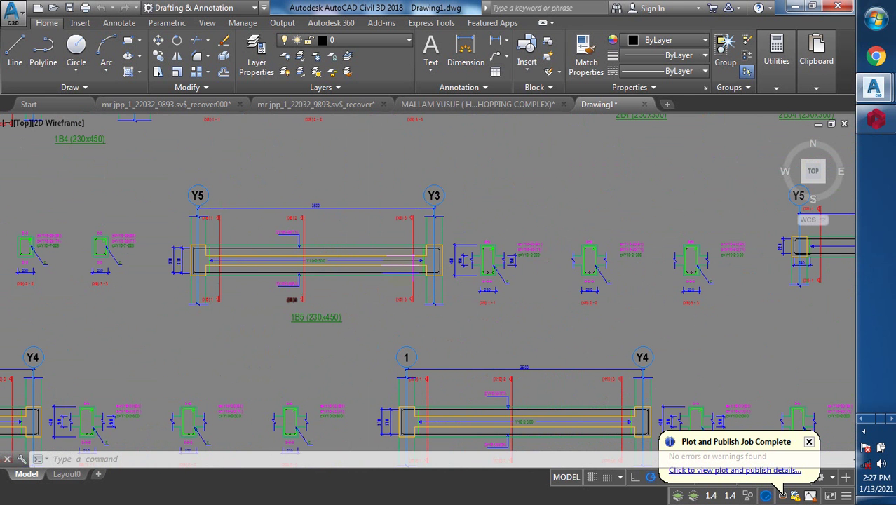
scroll(316, 302, "down", 6)
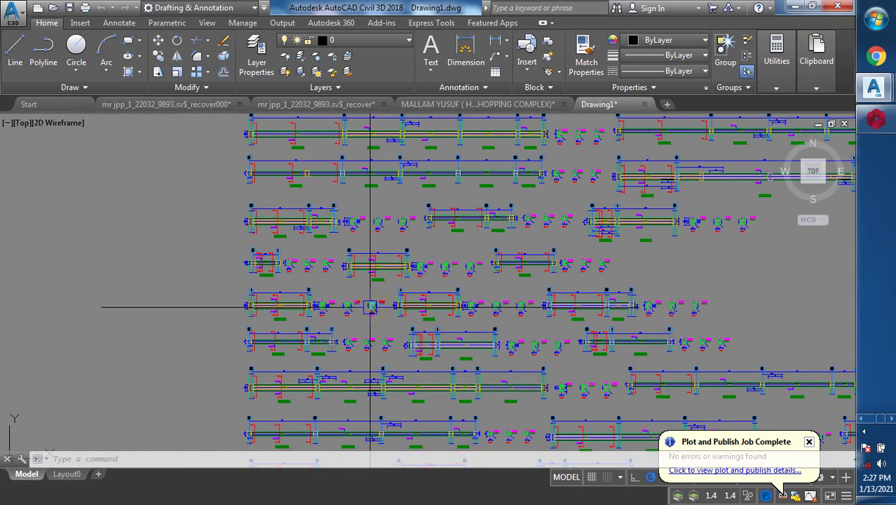
scroll(424, 320, "up", 6)
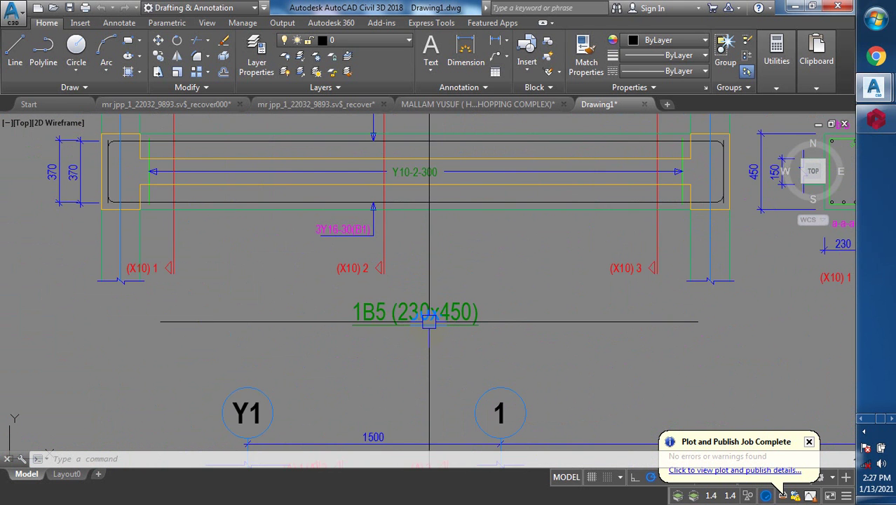
scroll(430, 320, "down", 5)
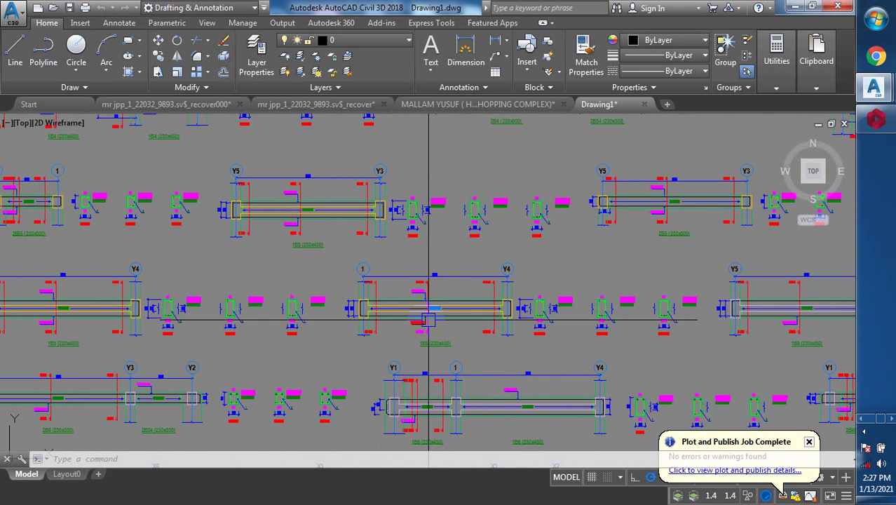
scroll(326, 256, "up", 5)
scroll(401, 315, "down", 5)
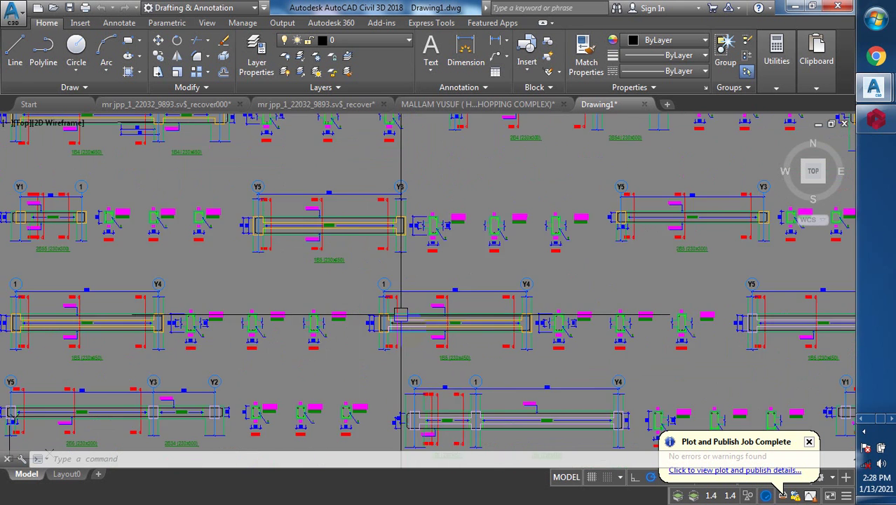
scroll(428, 344, "up", 2)
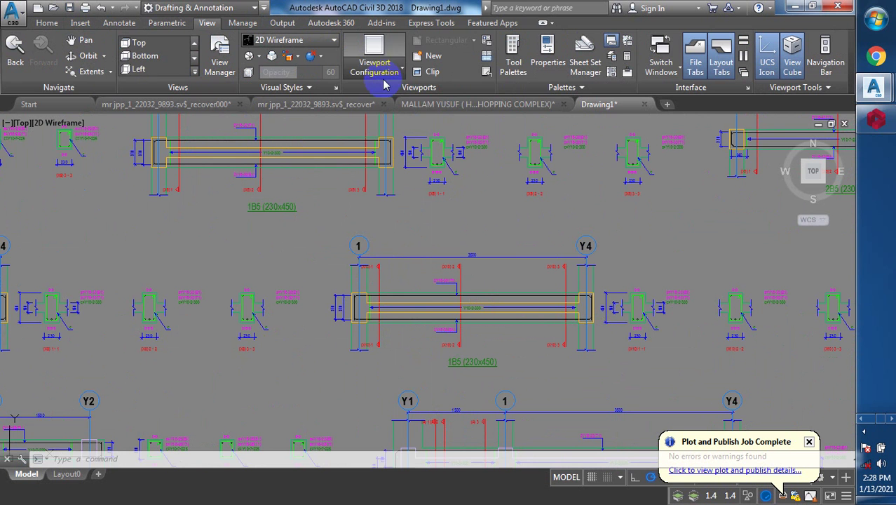
Step: Split the model view into two vertical viewports
left_click(397, 69)
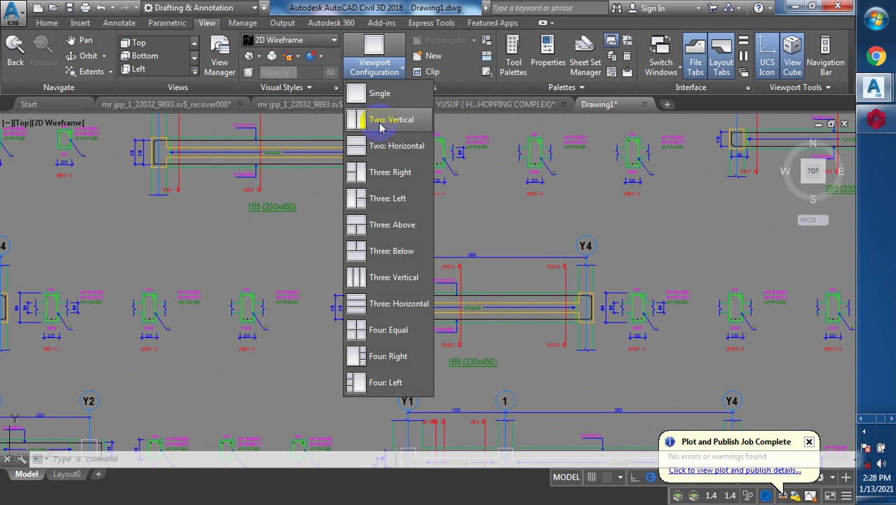
key("Escape")
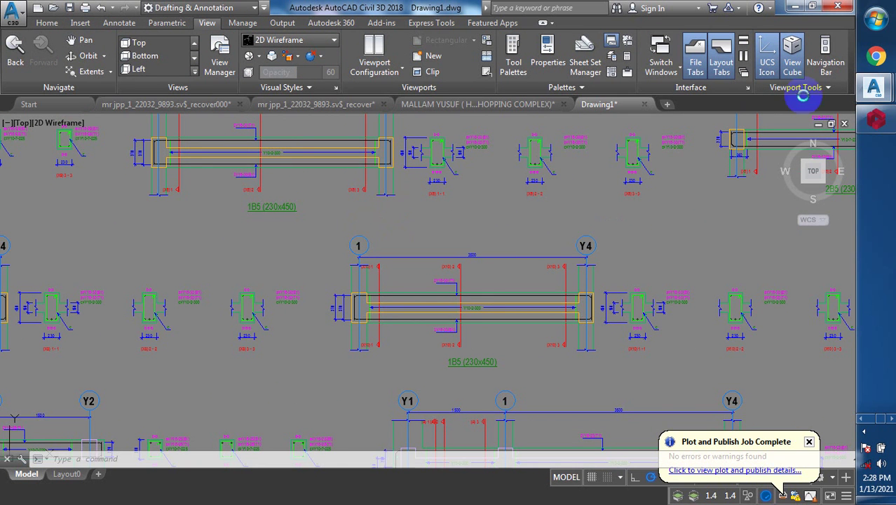
Step: Switch to ProtaStructure to view beam 1B5 230x450 in the Storey 1 plan, and return to AutoCAD
mouse_move(877, 122)
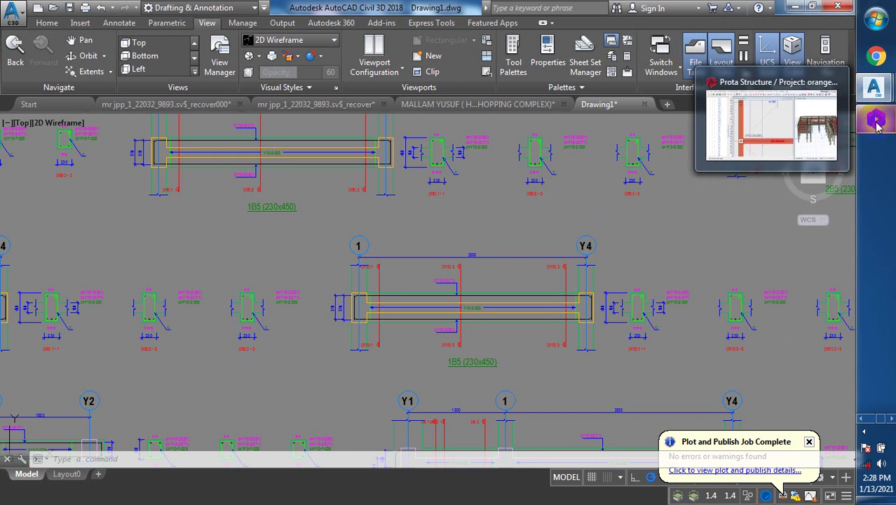
left_click(812, 139)
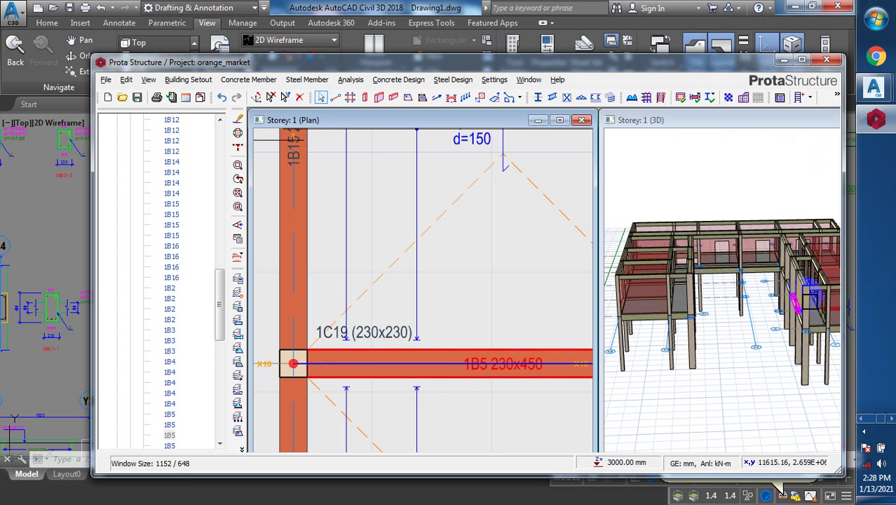
left_click(782, 61)
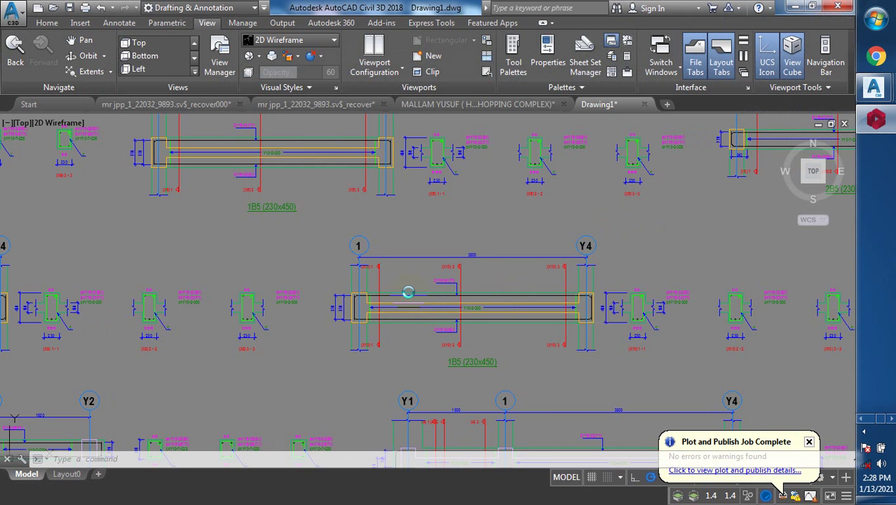
Step: Activate the left viewport and frame the 1B5 230x450 beam detail between grids Y5 and Y3
scroll(407, 291, "down", 3)
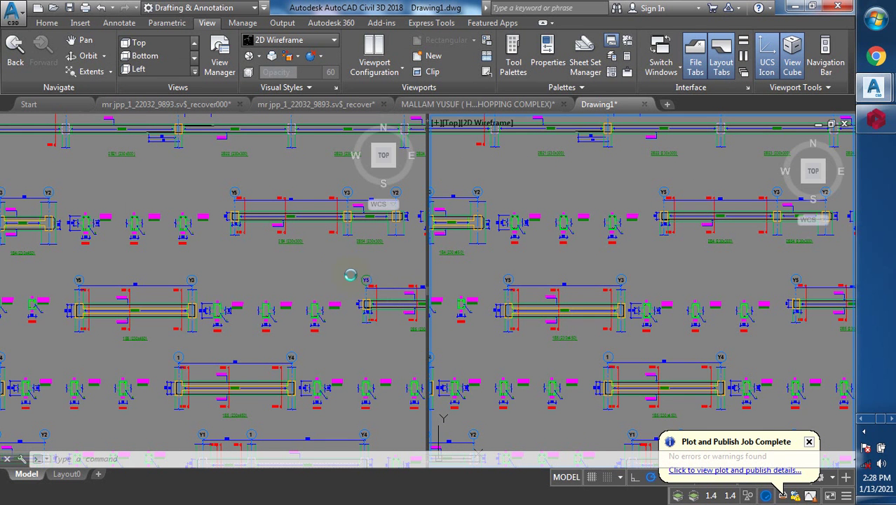
left_click(345, 274)
left_click(281, 267)
left_click(257, 268)
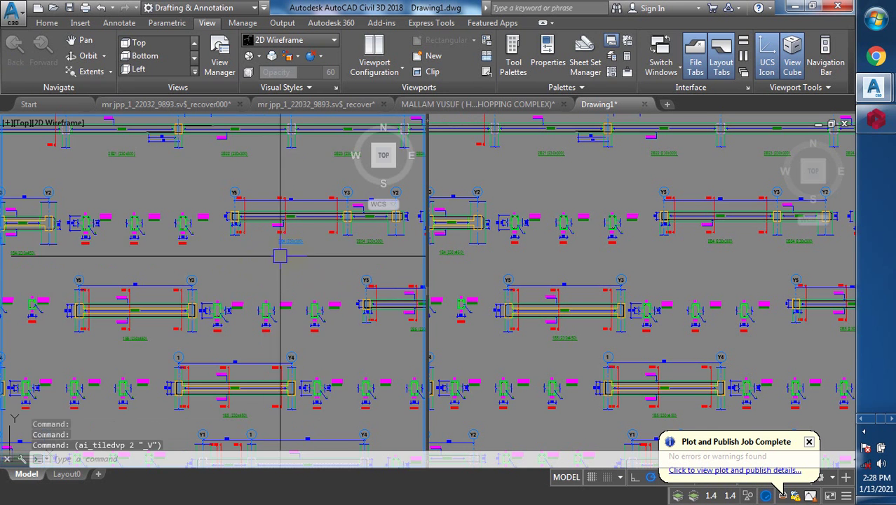
scroll(313, 319, "down", 2)
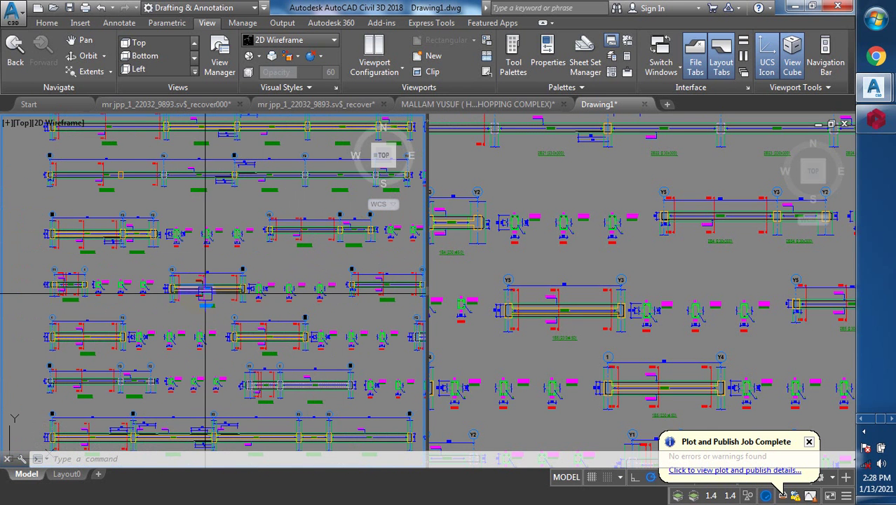
scroll(171, 359, "up", 6)
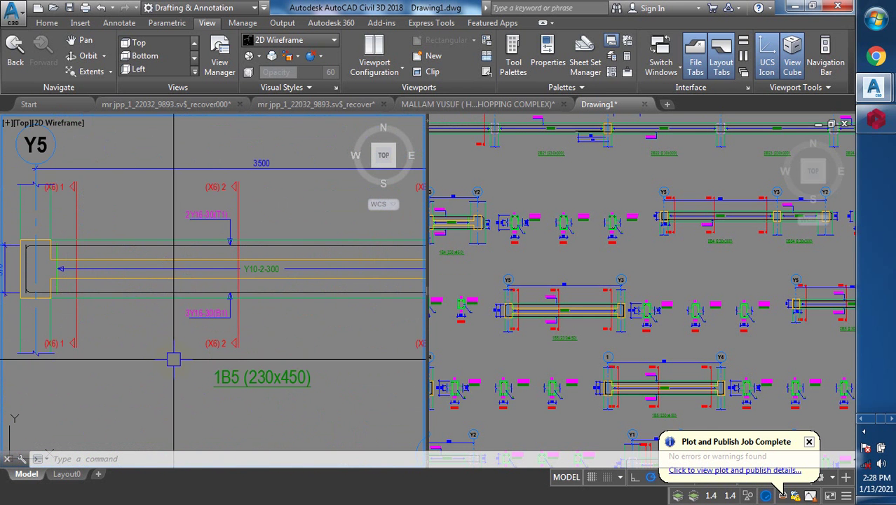
scroll(174, 354, "down", 2)
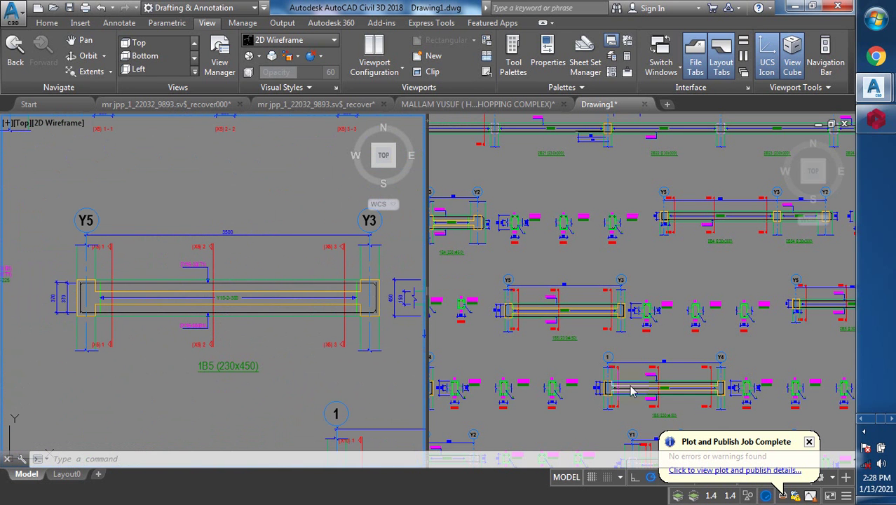
Step: Activate the right viewport and frame the 1B5 230x450 beam detail between grids 1 and Y4
left_click(575, 348)
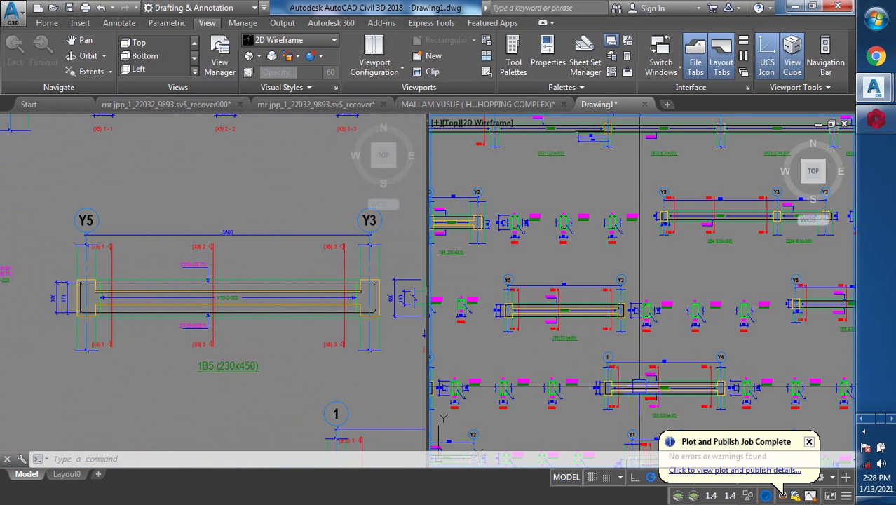
scroll(645, 401, "up", 5)
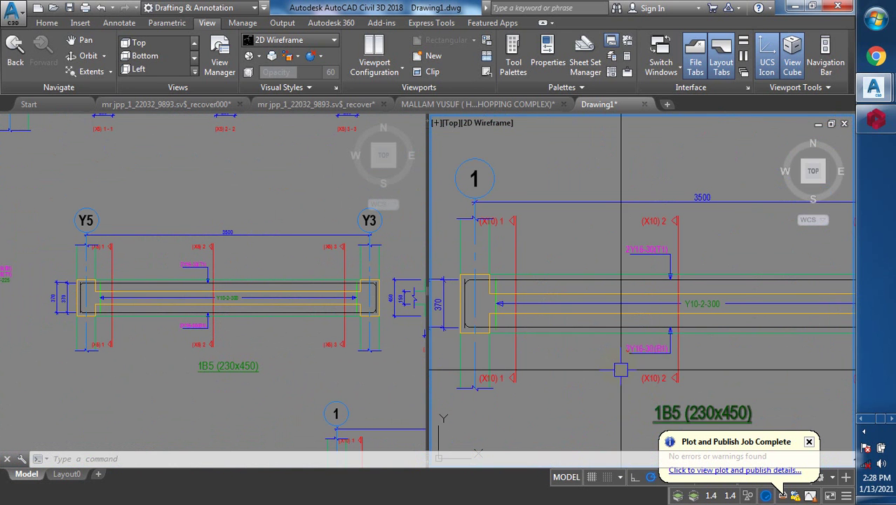
scroll(626, 334, "down", 2)
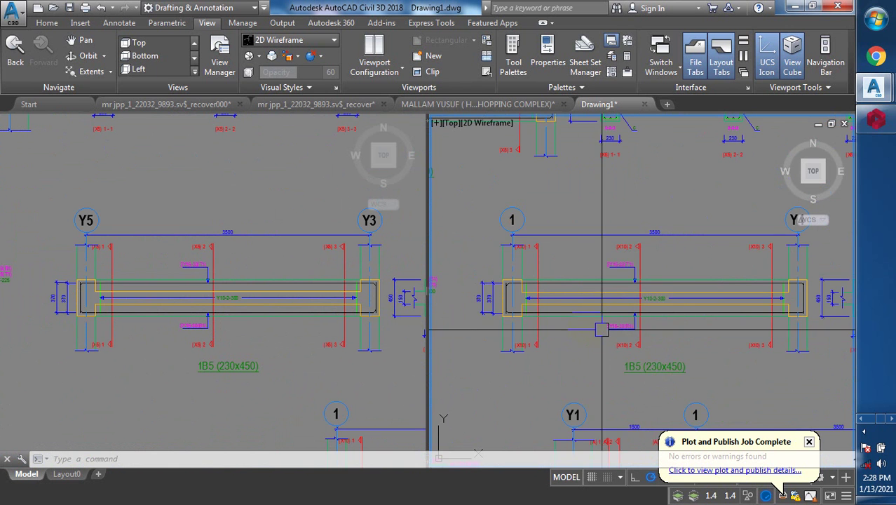
scroll(581, 344, "down", 2)
scroll(592, 345, "up", 2)
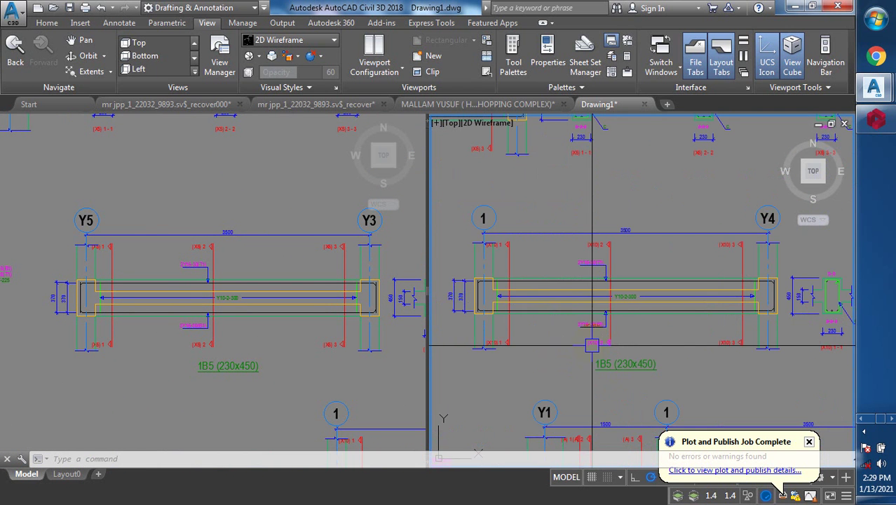
Step: Examine the top and bottom bar callouts and the beam label of the 1B5 detail in the right viewport
scroll(589, 282, "up", 4)
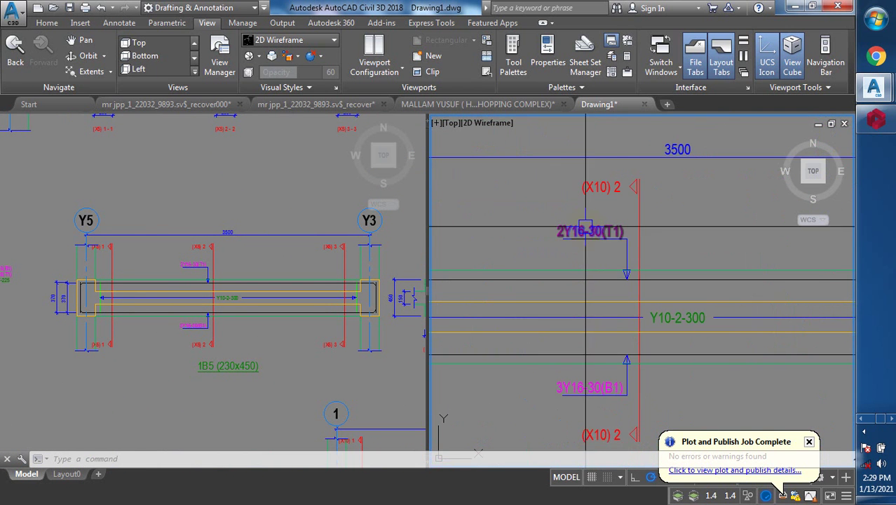
scroll(582, 231, "up", 2)
scroll(607, 274, "down", 4)
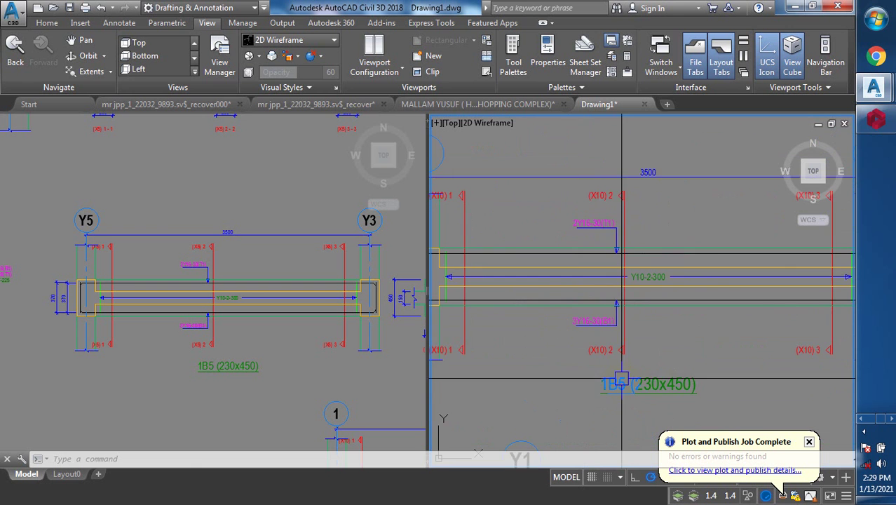
scroll(621, 379, "up", 2)
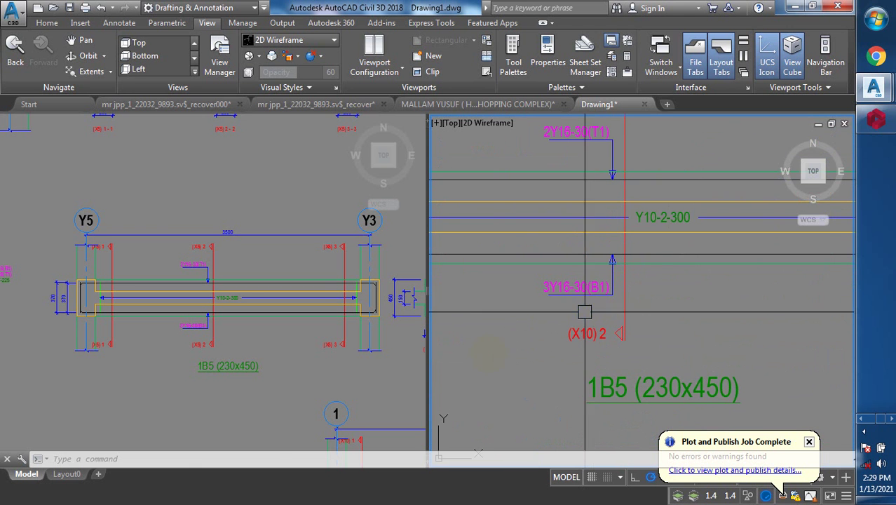
Step: Compare the main bar callouts and the Y10-2-300 link callout of the left viewport's 1B5 beam with the right one
left_click(240, 337)
scroll(240, 337, "up", 4)
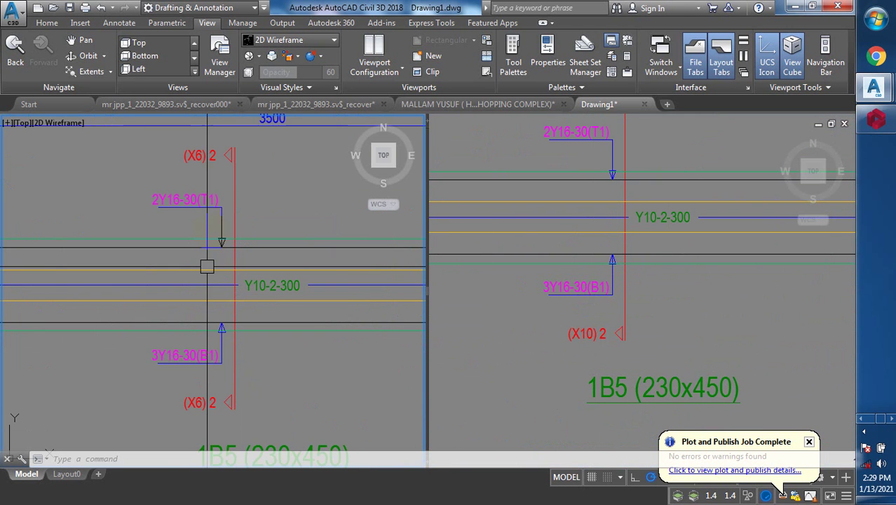
left_click(176, 207)
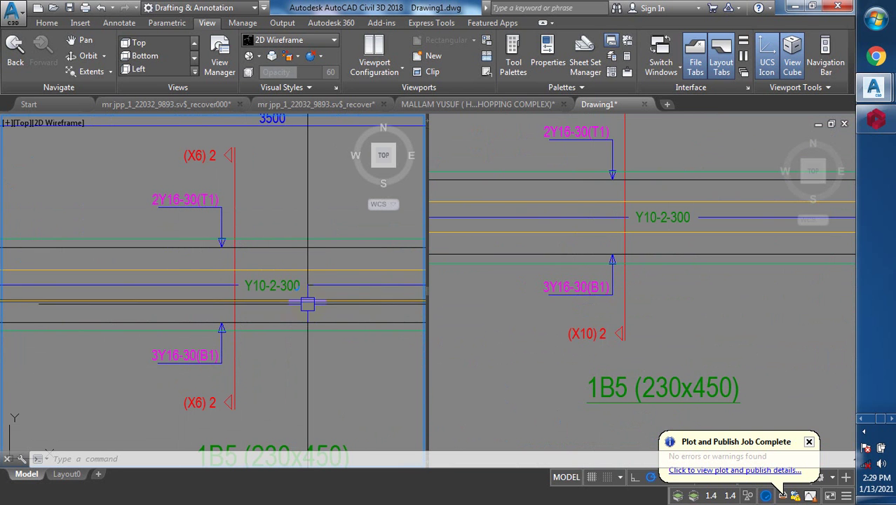
scroll(246, 289, "up", 5)
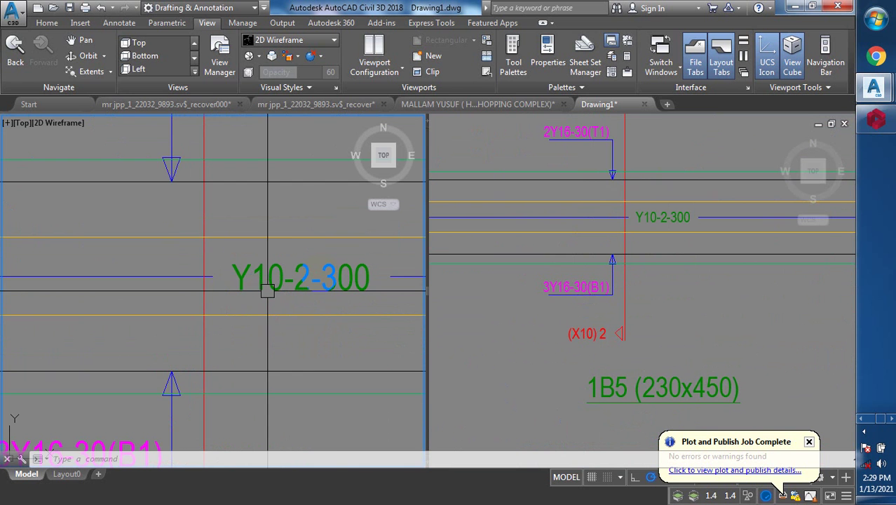
scroll(310, 262, "up", 1)
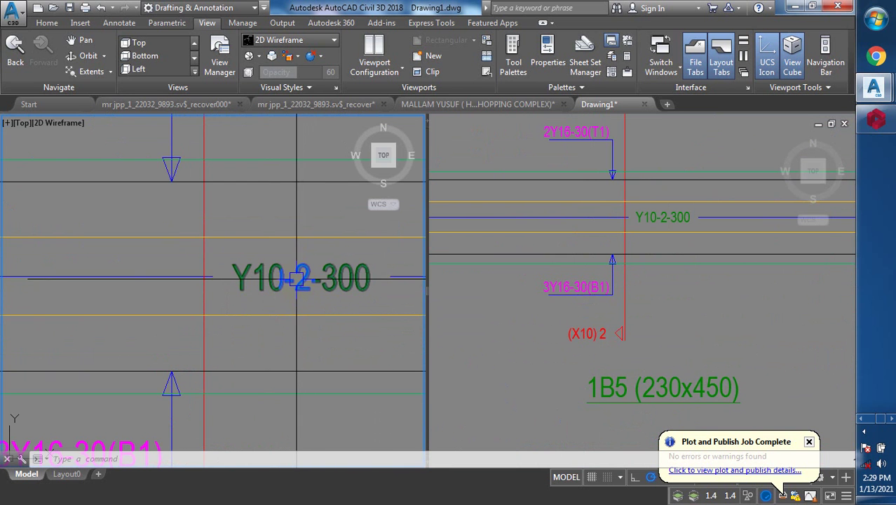
Step: Frame the whole 1B5 230x450 beam detail in each viewport and compare the two beams' grids and labels
scroll(295, 347, "down", 8)
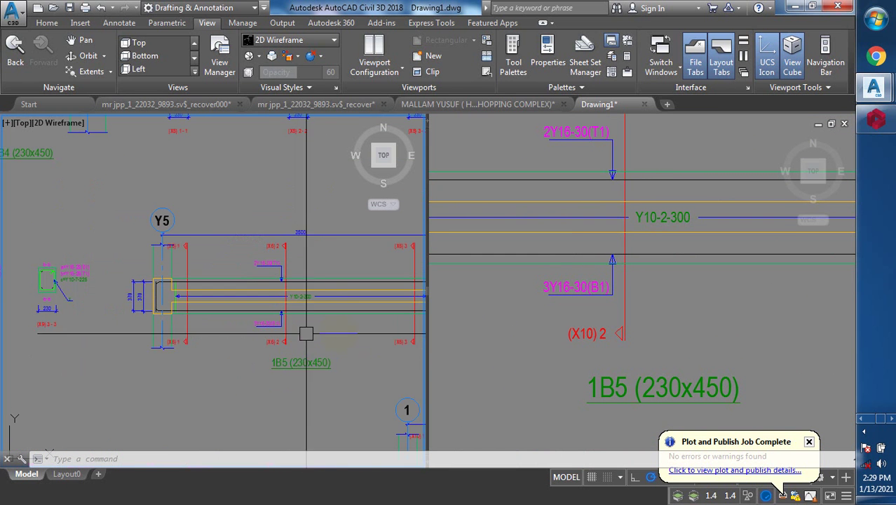
left_click(545, 331)
scroll(534, 302, "down", 5)
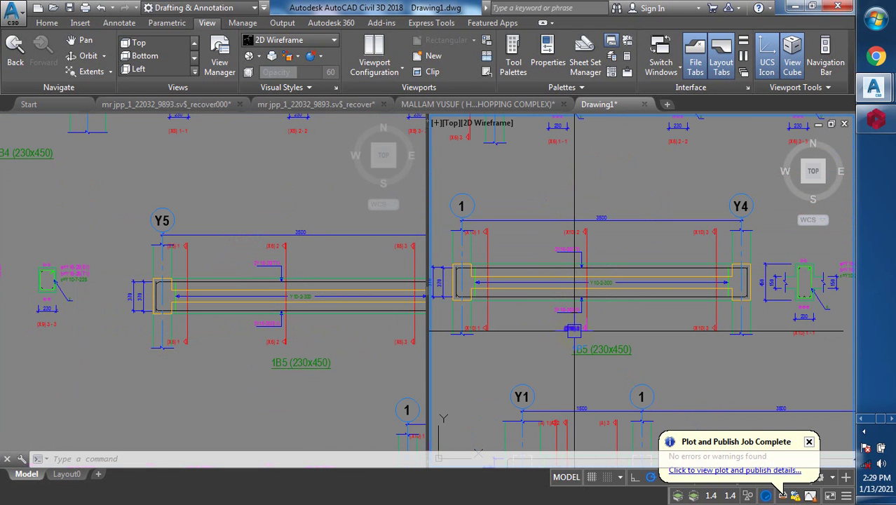
mouse_move(574, 329)
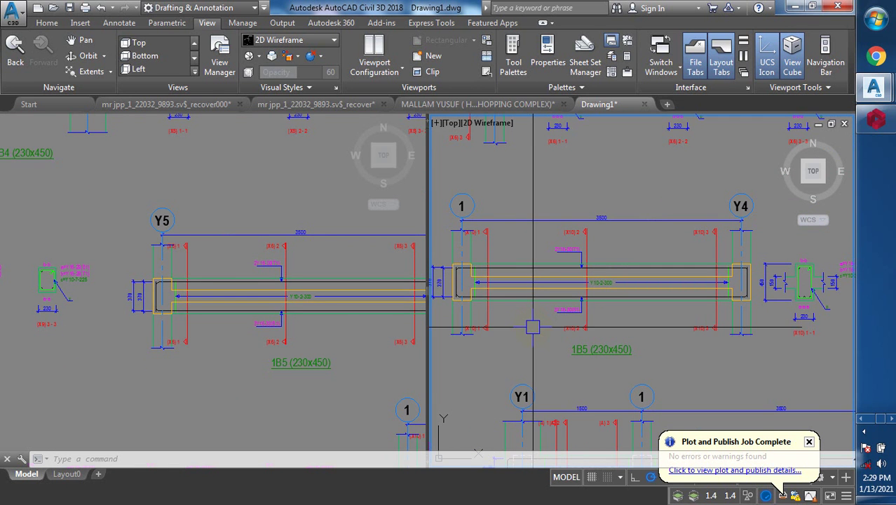
left_click(577, 358)
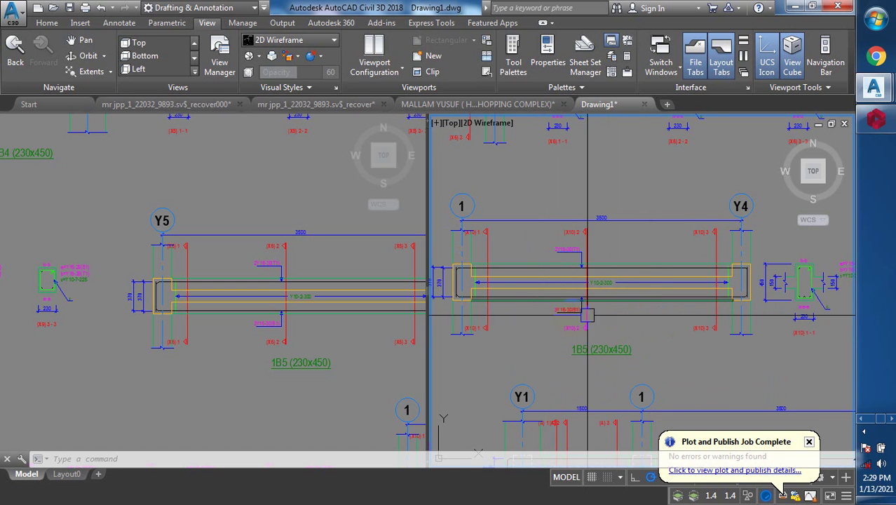
Step: Look over the other beam details of the sheet in the right viewport, including the 2B5 230x300 beam at grid Y5
scroll(559, 348, "down", 5)
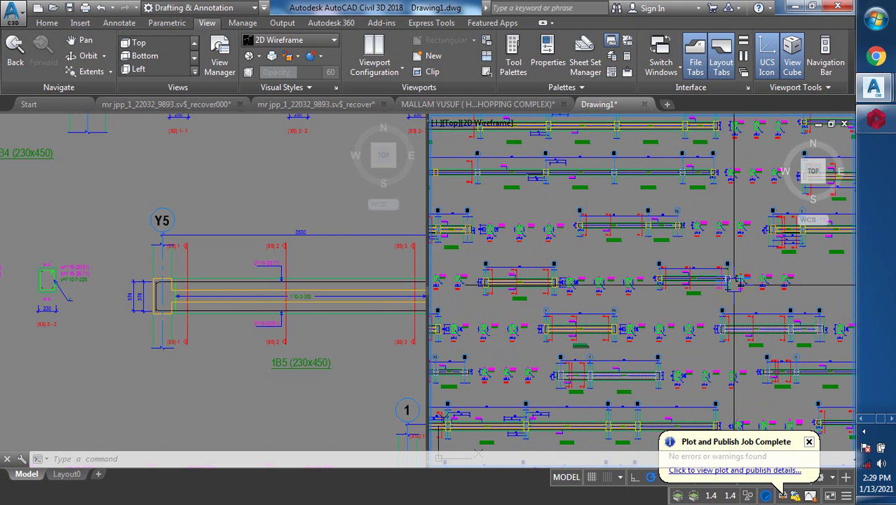
scroll(690, 282, "up", 3)
scroll(690, 282, "up", 2)
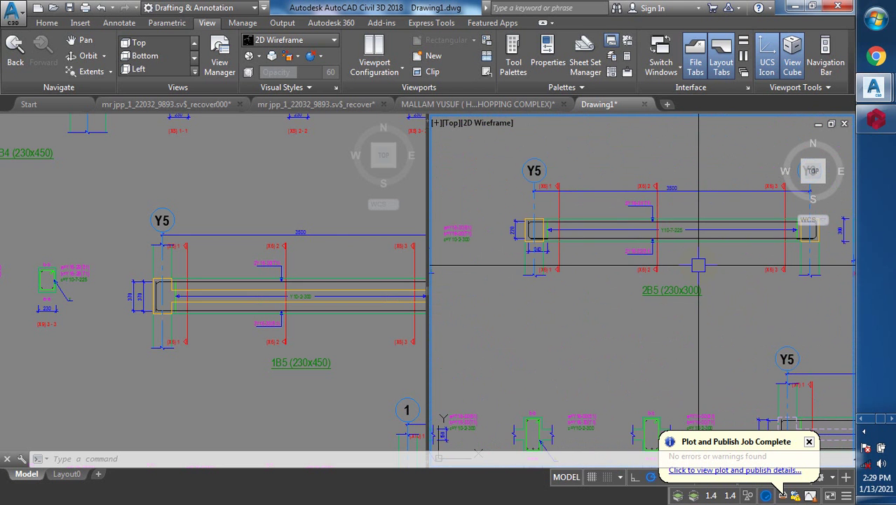
scroll(662, 334, "down", 5)
scroll(662, 334, "down", 3)
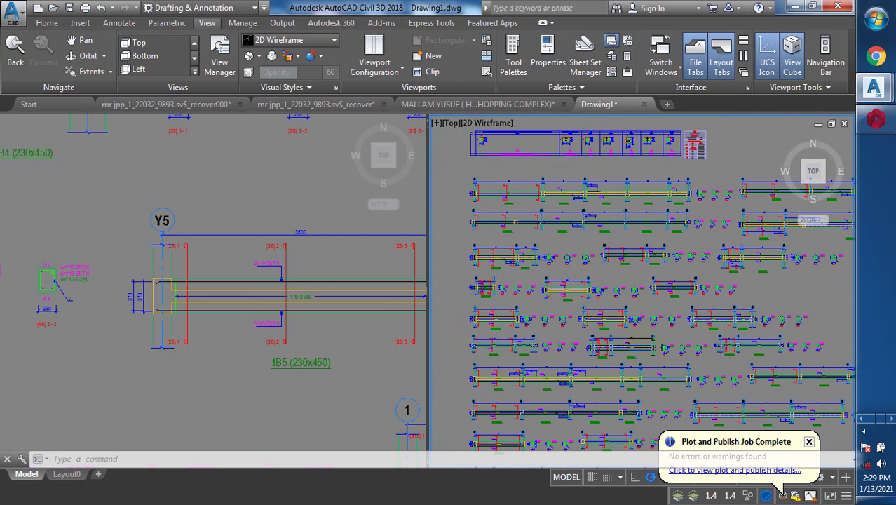
Step: Switch to ProtaStructure and examine the 1B5 230x450 beam on grid X10 and both wings of the Storey 1 plan
left_click(876, 123)
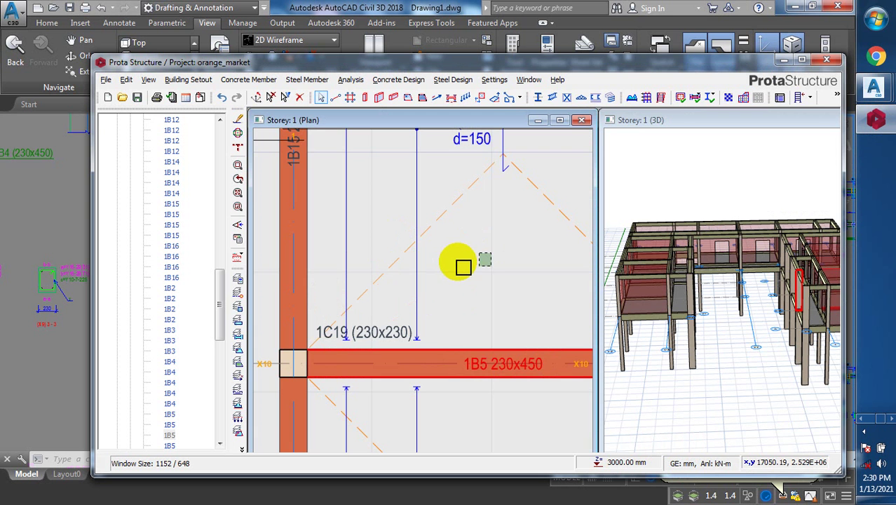
scroll(460, 253, "down", 2)
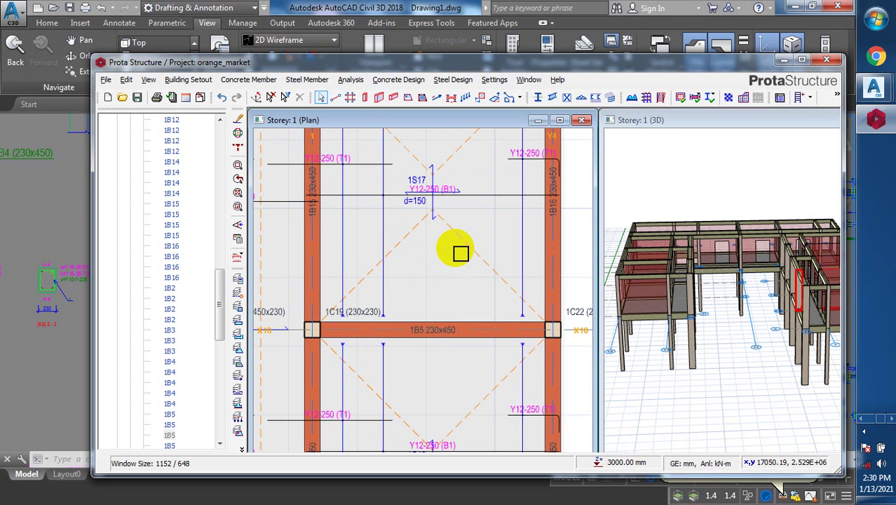
scroll(382, 250, "down", 3)
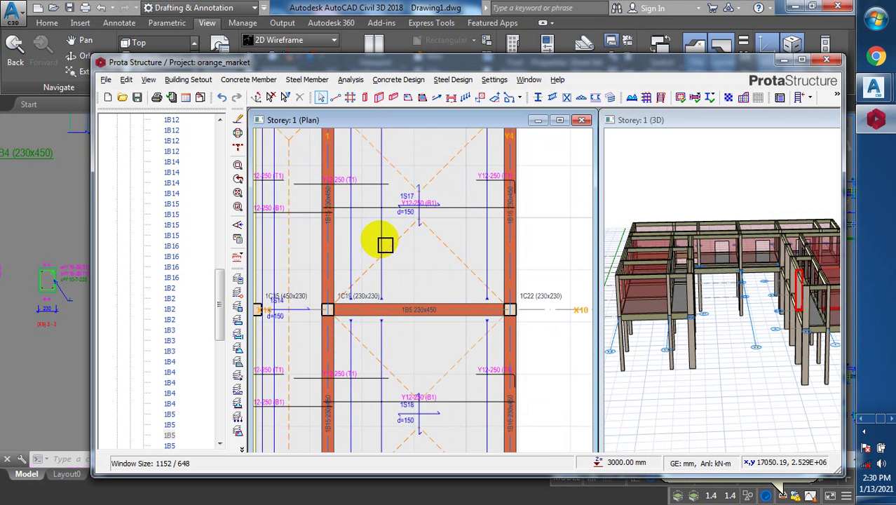
scroll(326, 300, "down", 3)
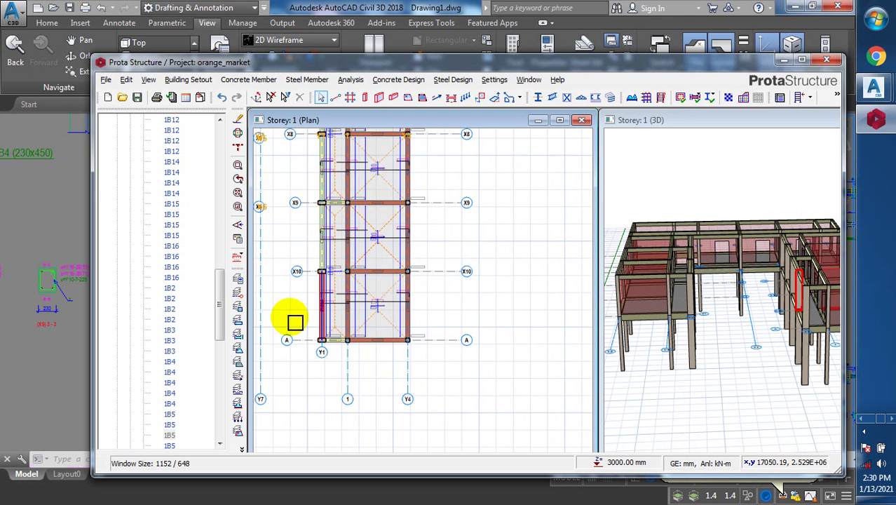
scroll(326, 307, "up", 5)
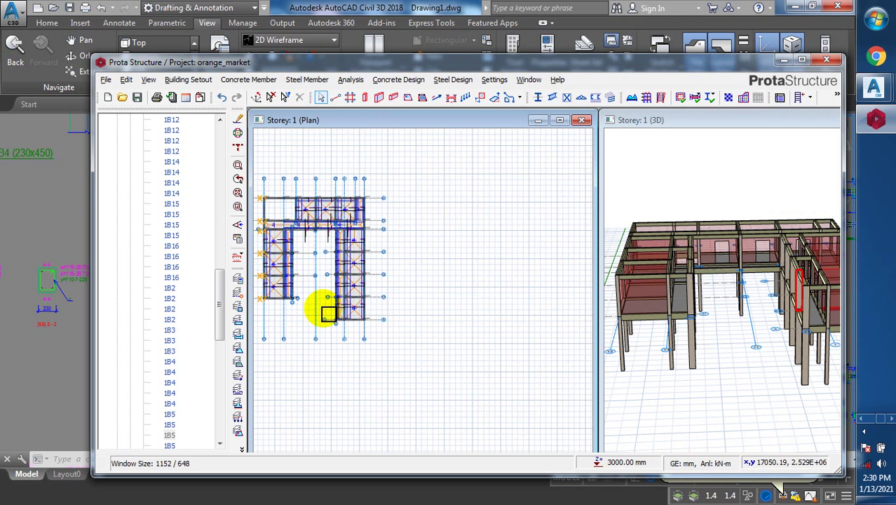
scroll(345, 288, "up", 3)
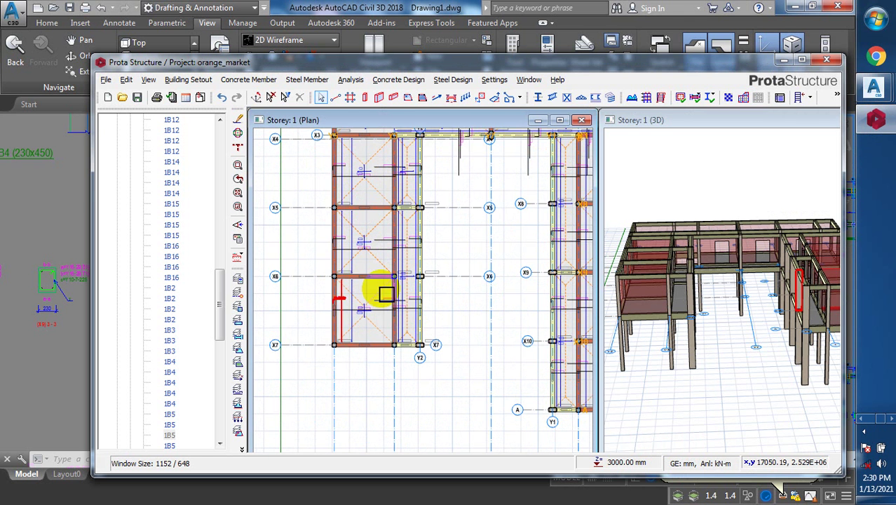
left_click(865, 432)
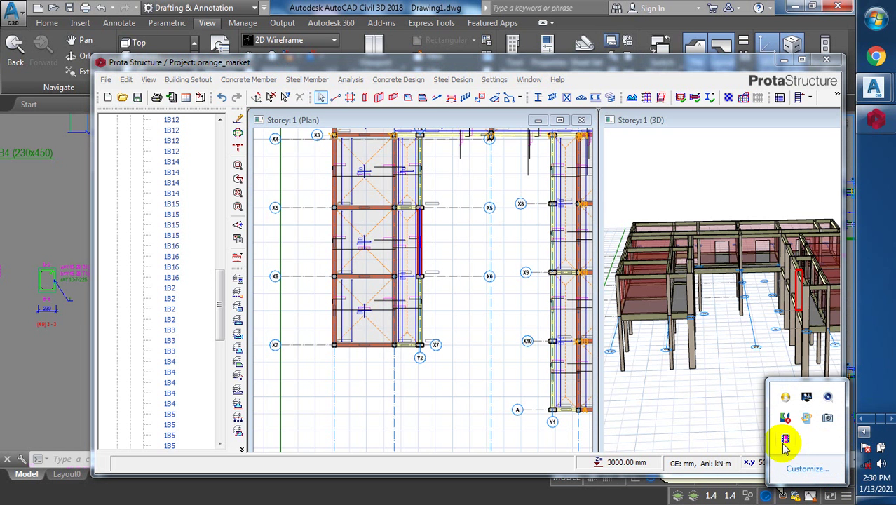